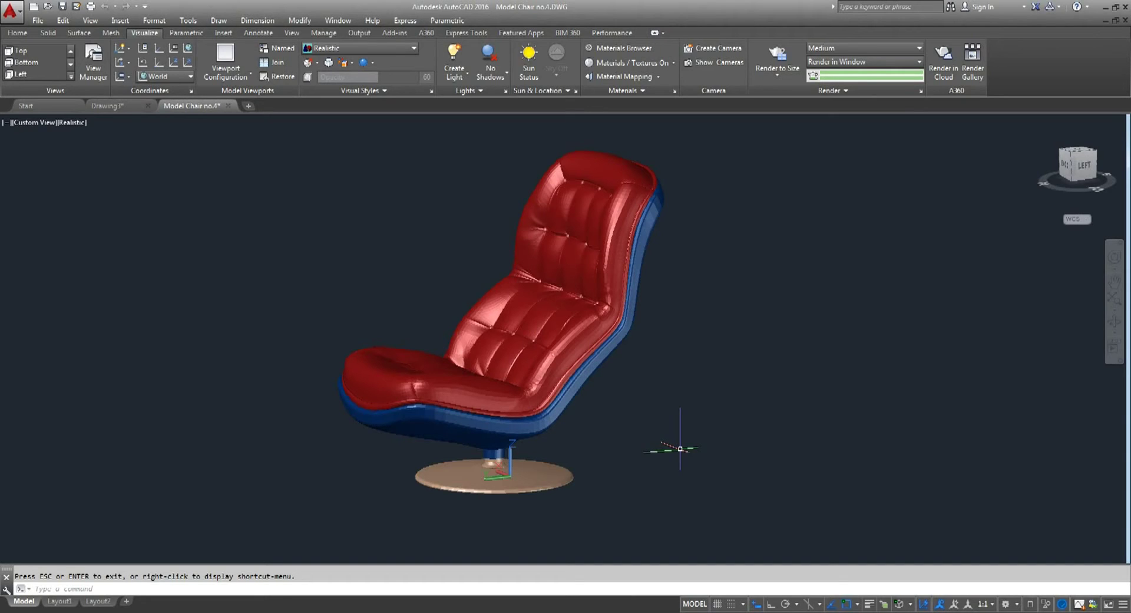
# Orbit the red tufted chair around to a front three-quarter view
pyautogui.click(1114, 321)
pyautogui.moveTo(586, 398)
pyautogui.mouseDown()
pyautogui.moveTo(661, 378)
pyautogui.moveTo(721, 385)
pyautogui.moveTo(512, 454)
pyautogui.moveTo(520, 404)
pyautogui.moveTo(485, 382)
pyautogui.moveTo(613, 389)
pyautogui.mouseUp()
pyautogui.rightClick(692, 281)
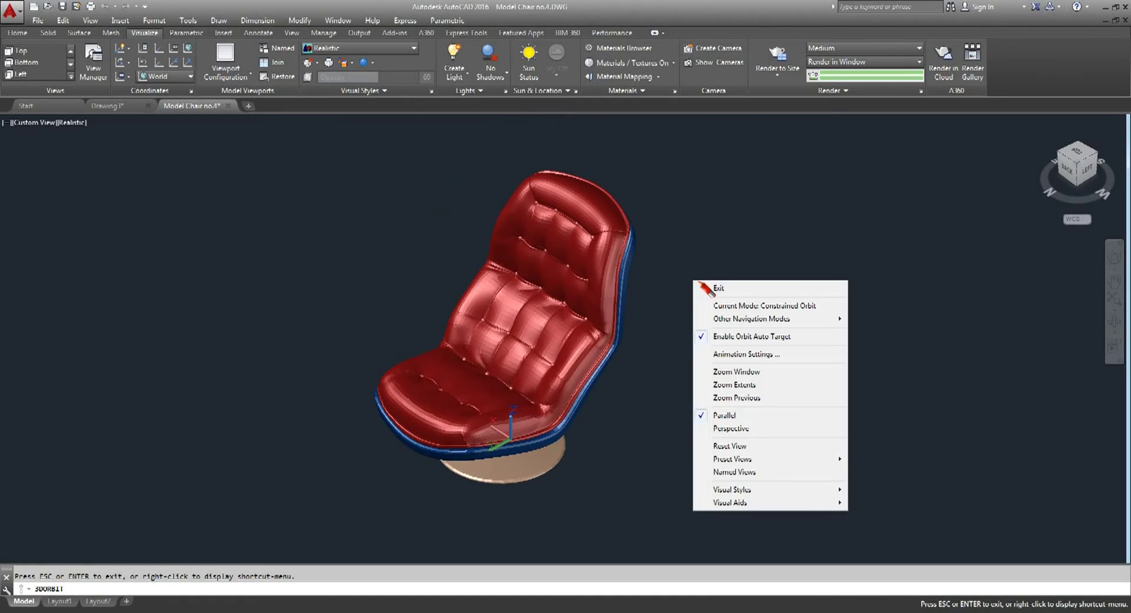
pyautogui.click(702, 288)
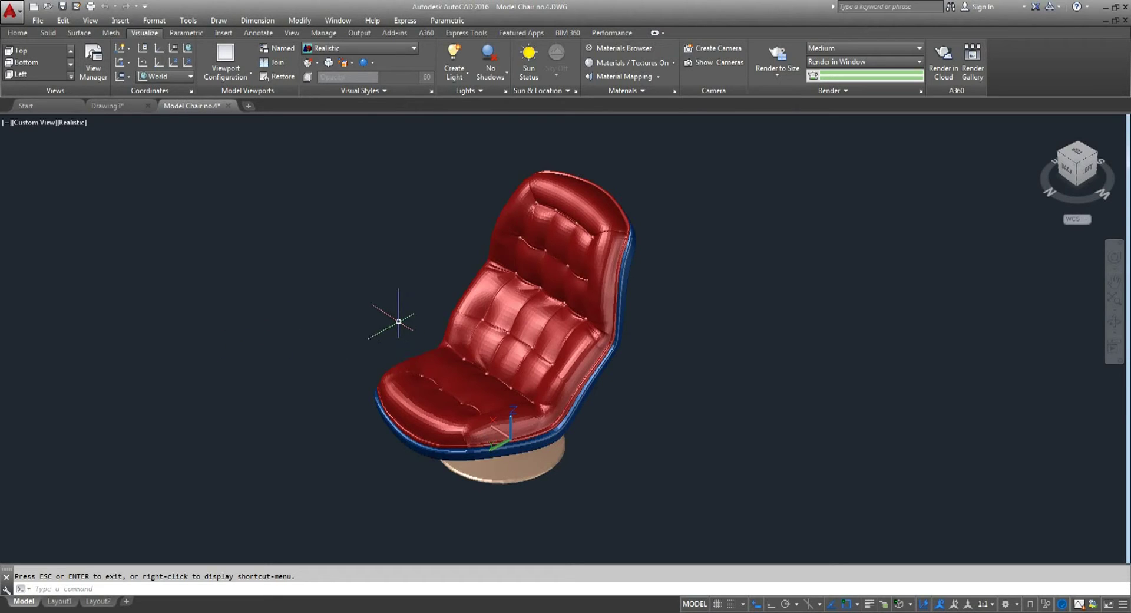
# Zoom in on the chair and shift it slightly left in the viewport
pyautogui.scroll(2, 390, 282)
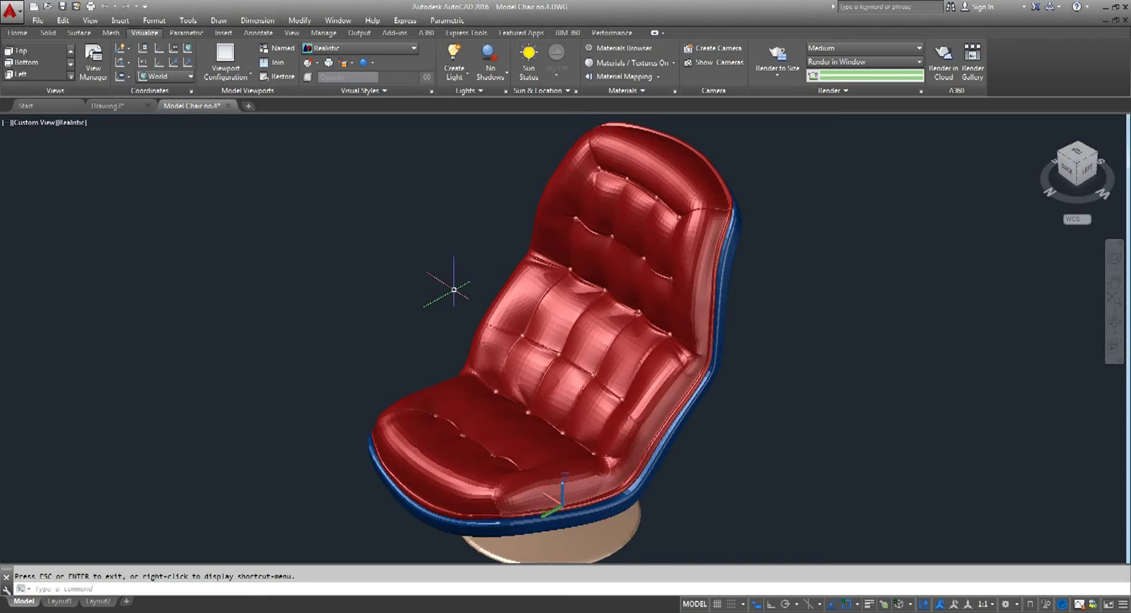
pyautogui.moveTo(462, 274); pyautogui.dragTo(412, 280, button='middle')
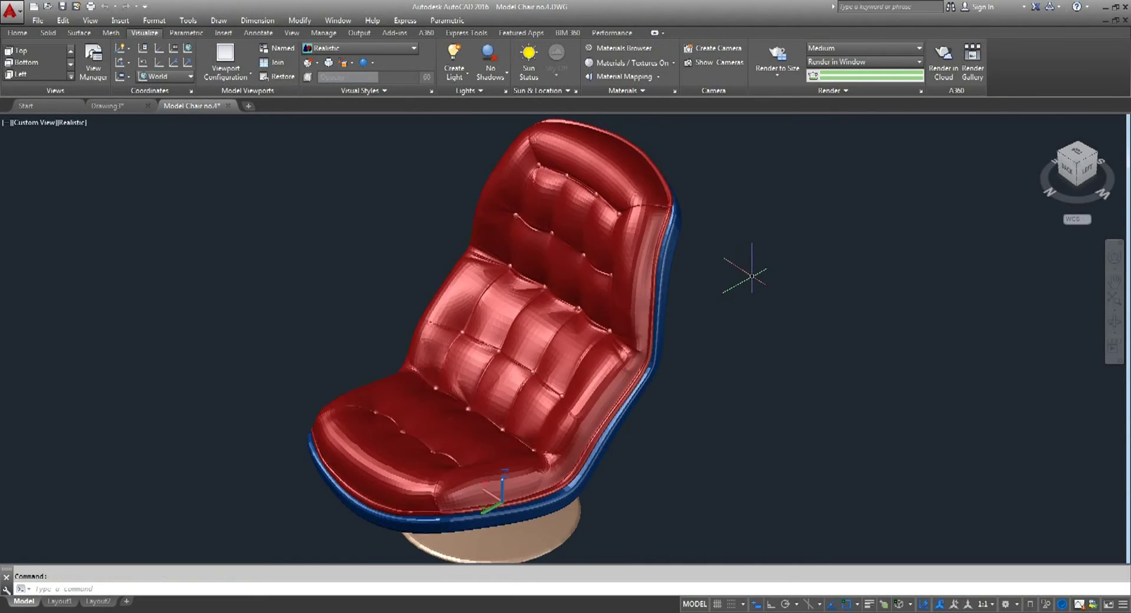
pyautogui.click(77, 123)
# Display the chair in 2D Wireframe, keep the current workspace, and switch to the Home ribbon
pyautogui.click(119, 149)
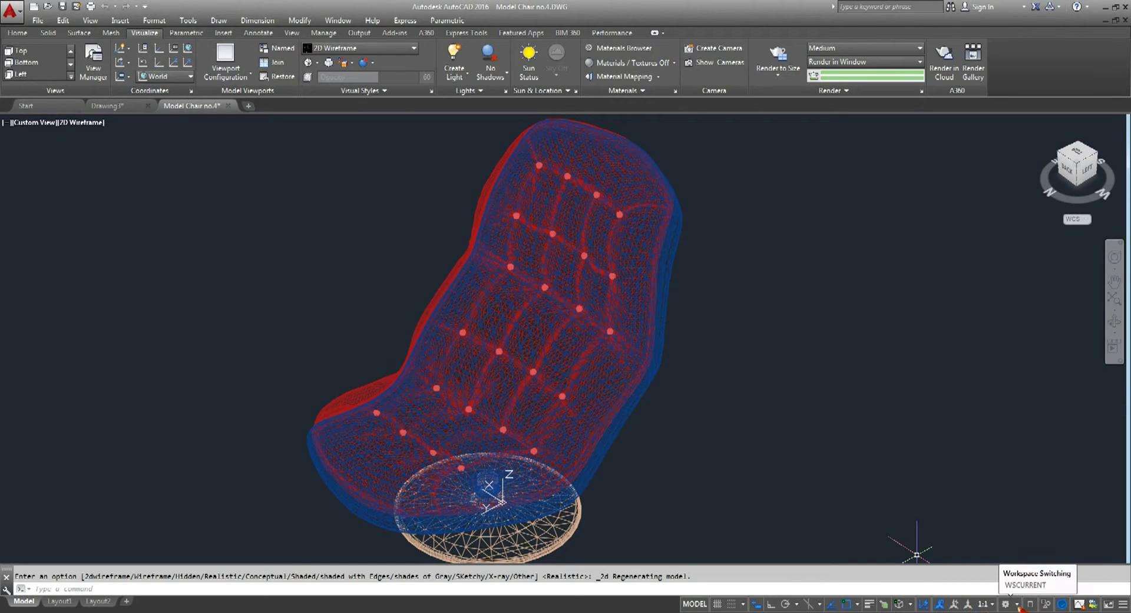
pyautogui.click(1018, 605)
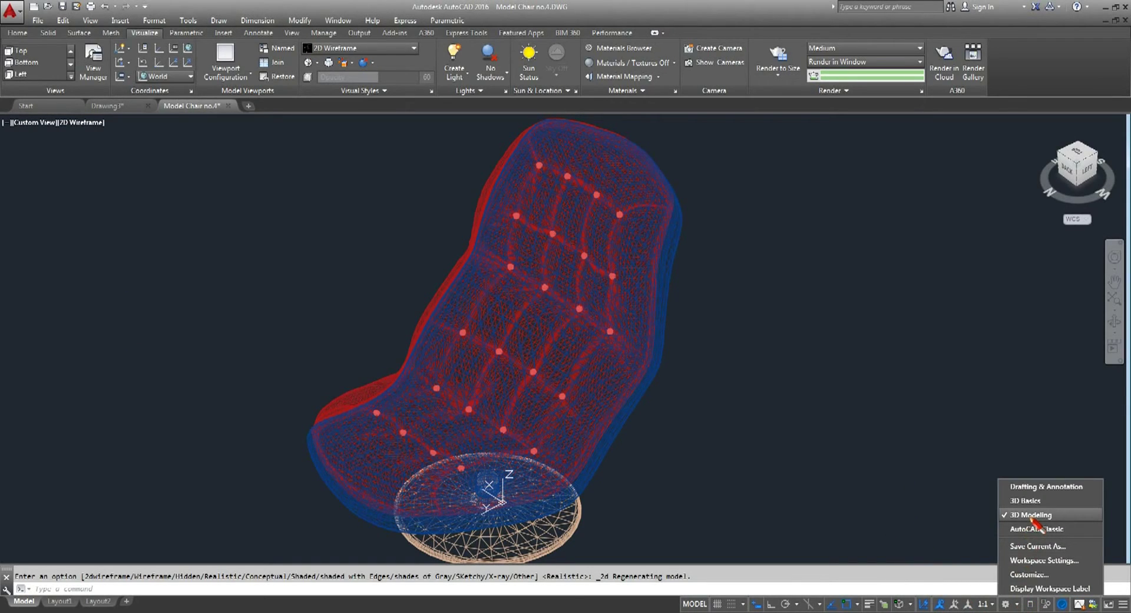
pyautogui.click(1031, 517)
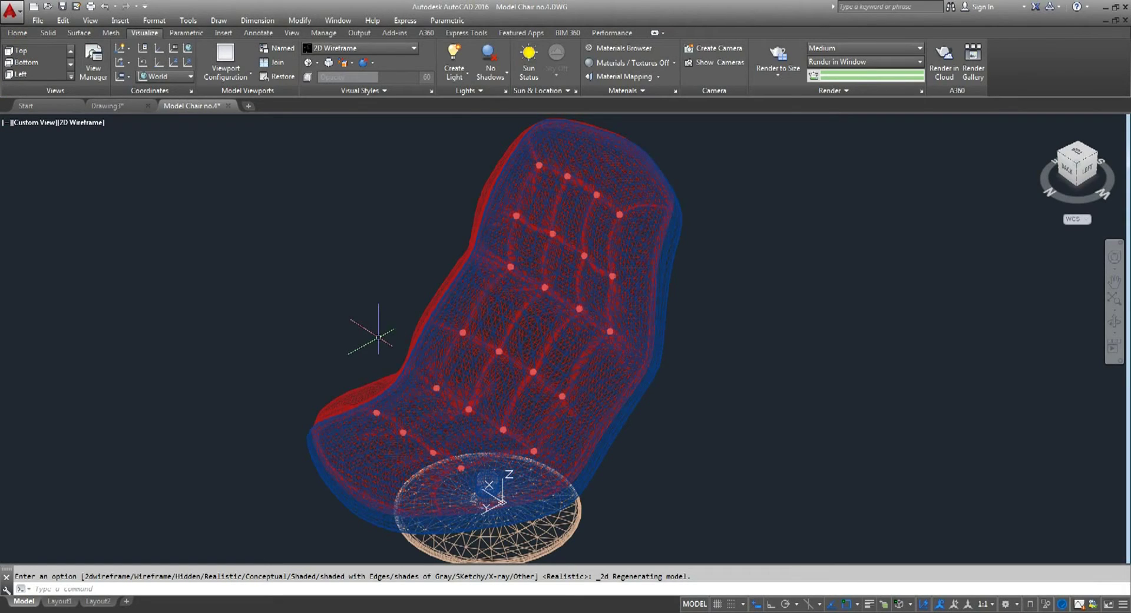
pyautogui.click(17, 33)
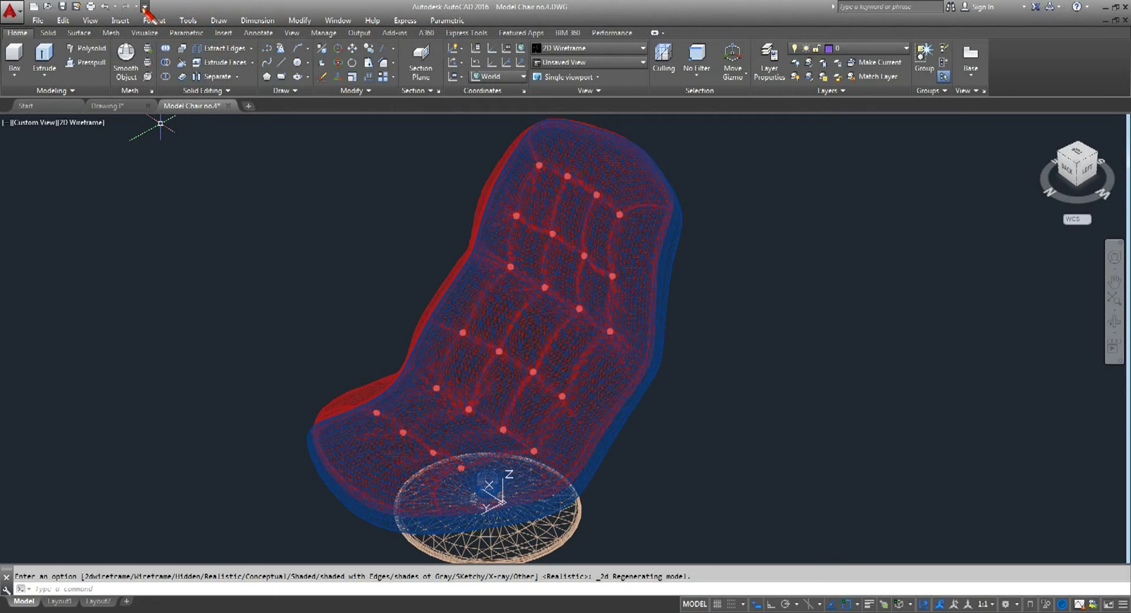
pyautogui.click(145, 7)
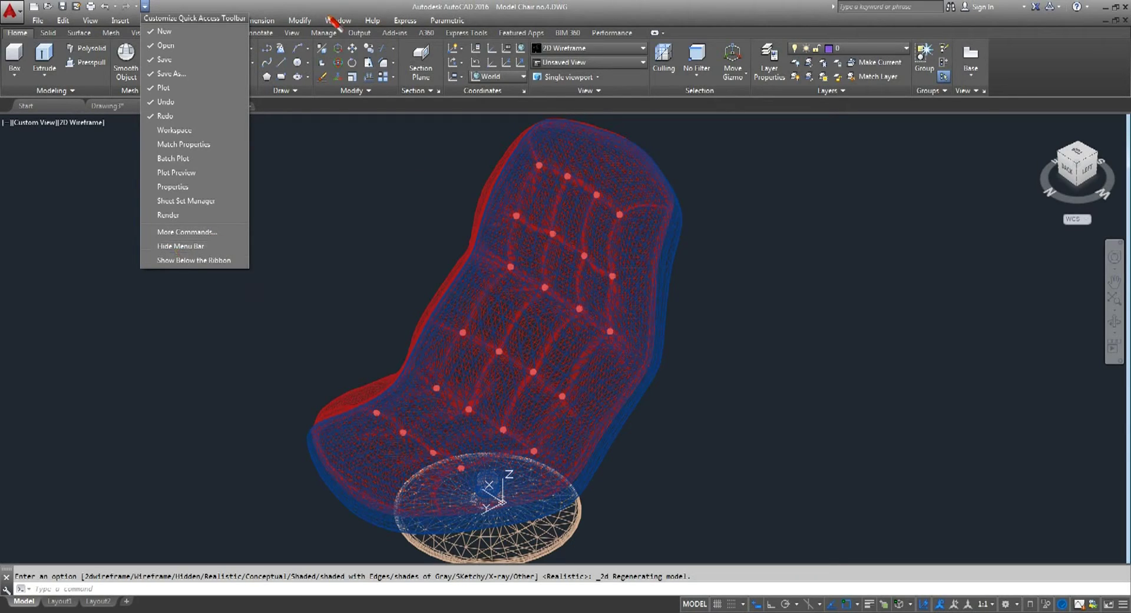
pyautogui.click(358, 185)
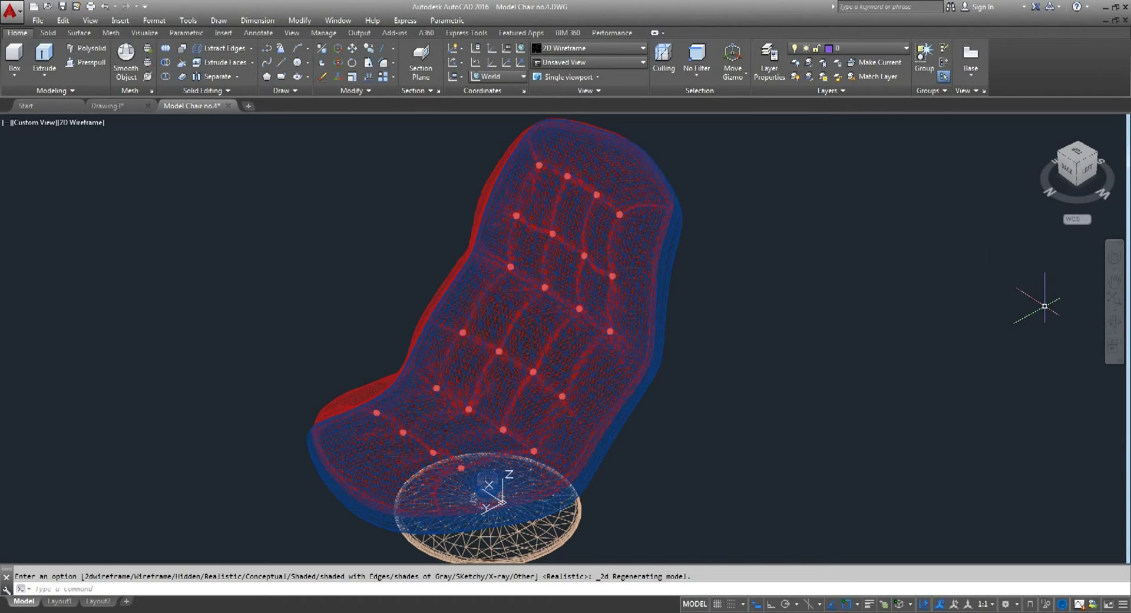
pyautogui.click(7, 122)
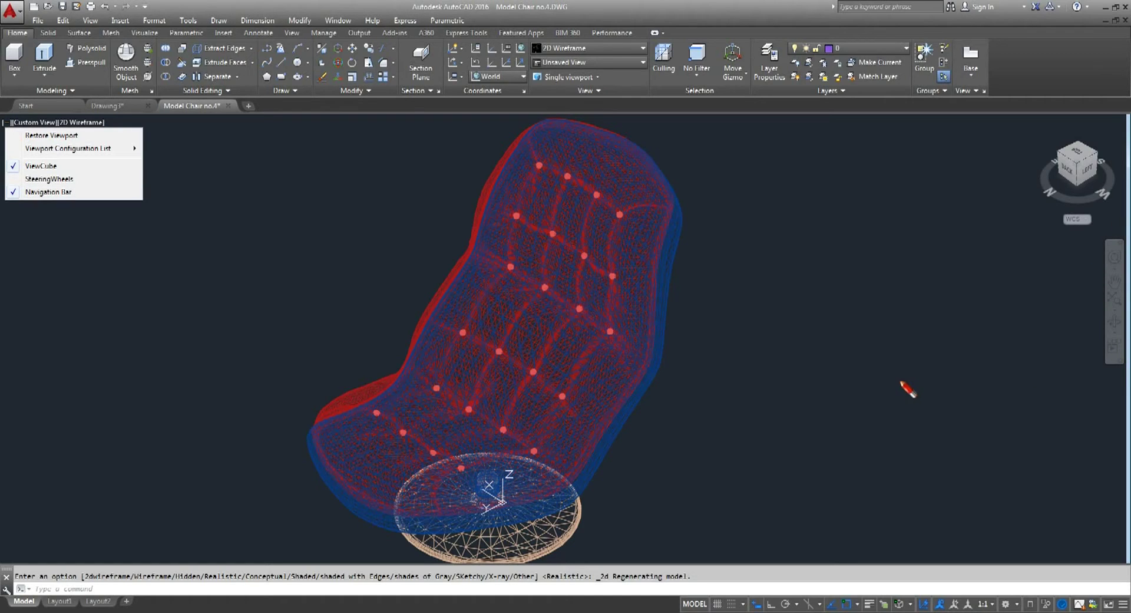
pyautogui.click(798, 333)
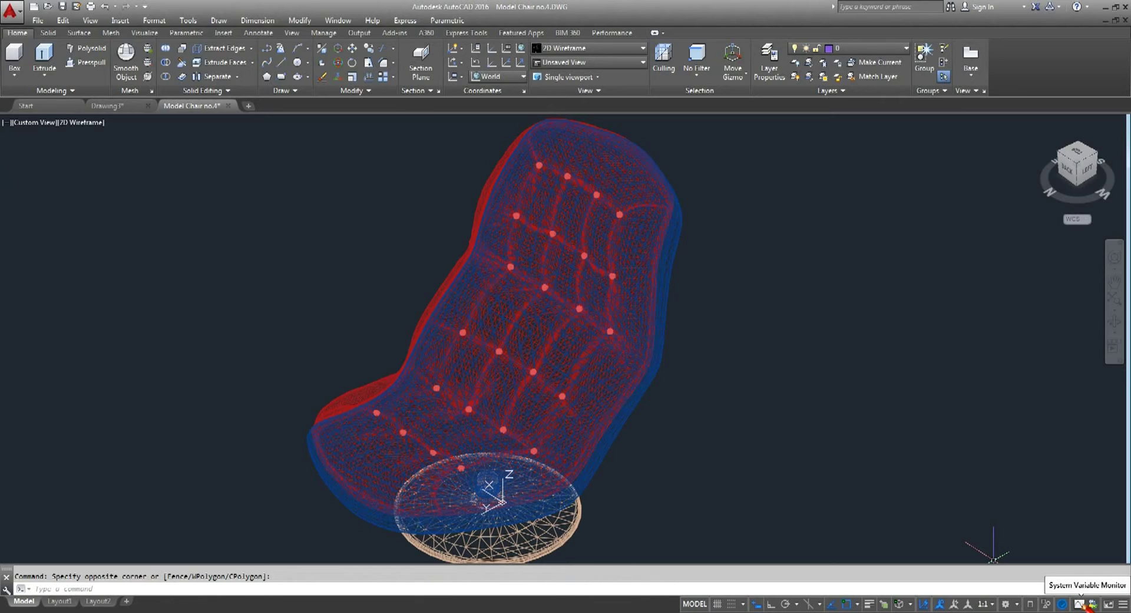
# Reset MIRRTEXT to its preferred value of 0 in the System Variable Monitor
pyautogui.click(1085, 605)
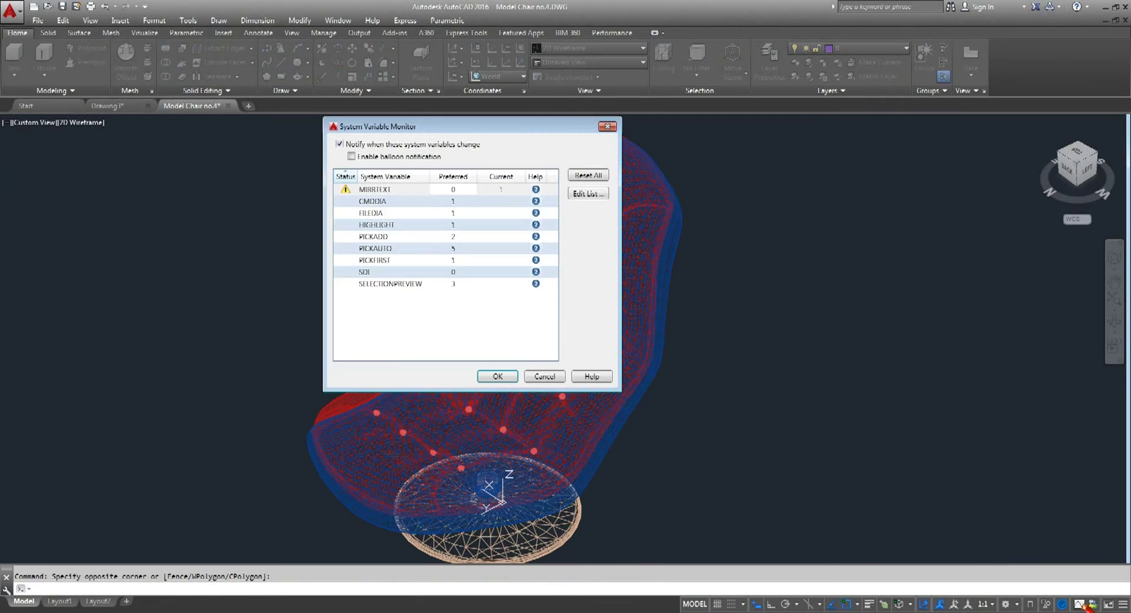
pyautogui.click(596, 176)
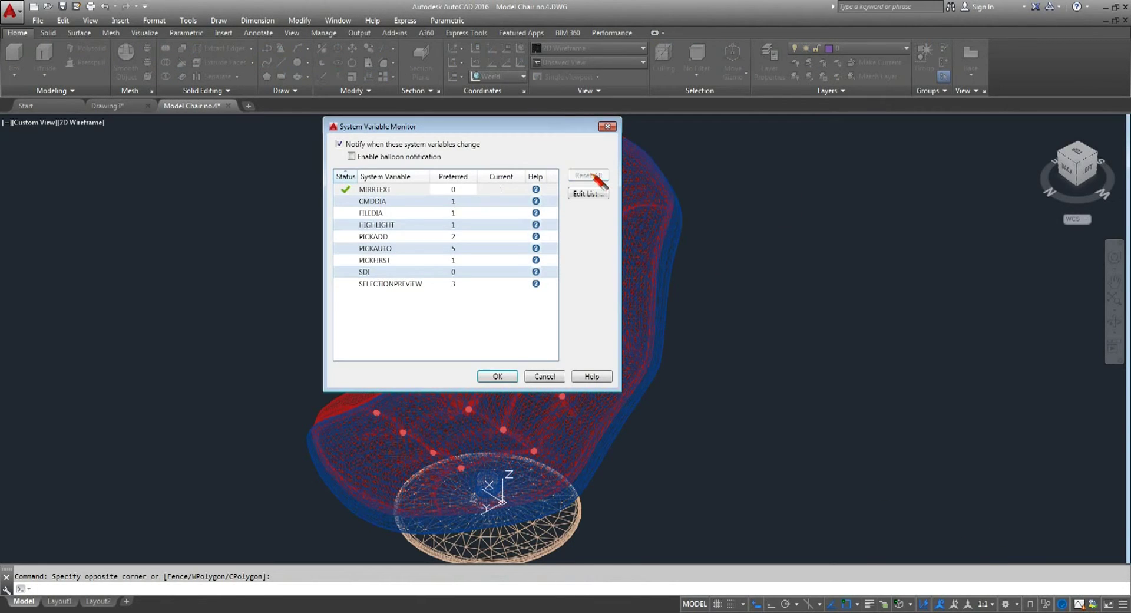
pyautogui.click(498, 376)
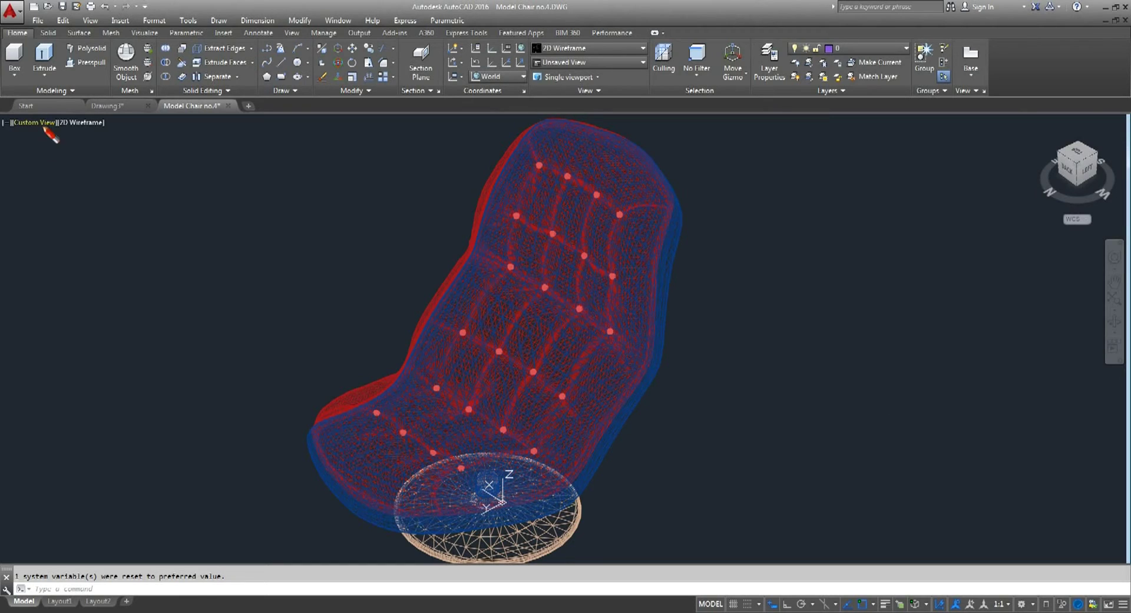
# Switch to the Top view and zoom out to see the whole chair
pyautogui.click(51, 123)
pyautogui.click(50, 156)
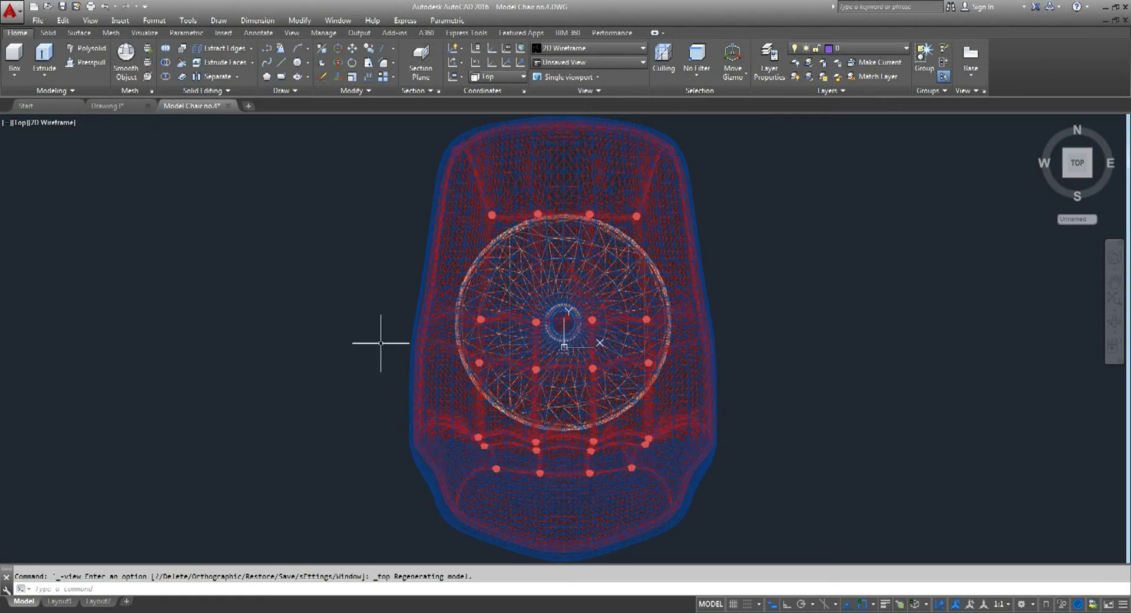
pyautogui.scroll(-3, 383, 324)
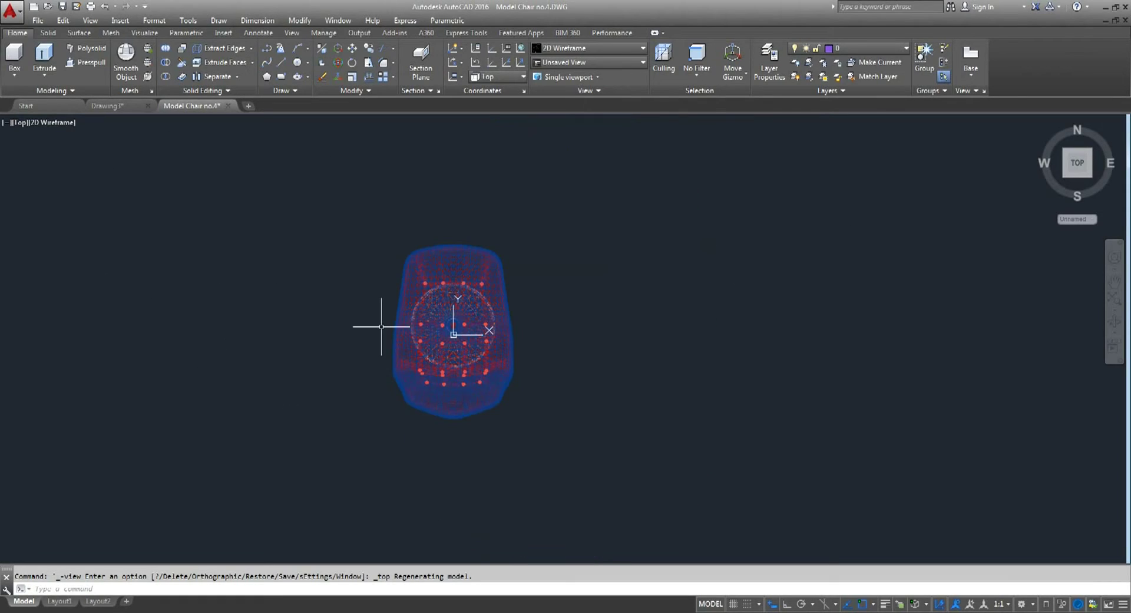
# Rotate the whole chair 180° about its base circle's centre with Ortho on
pyautogui.click(354, 62)
pyautogui.click(550, 203)
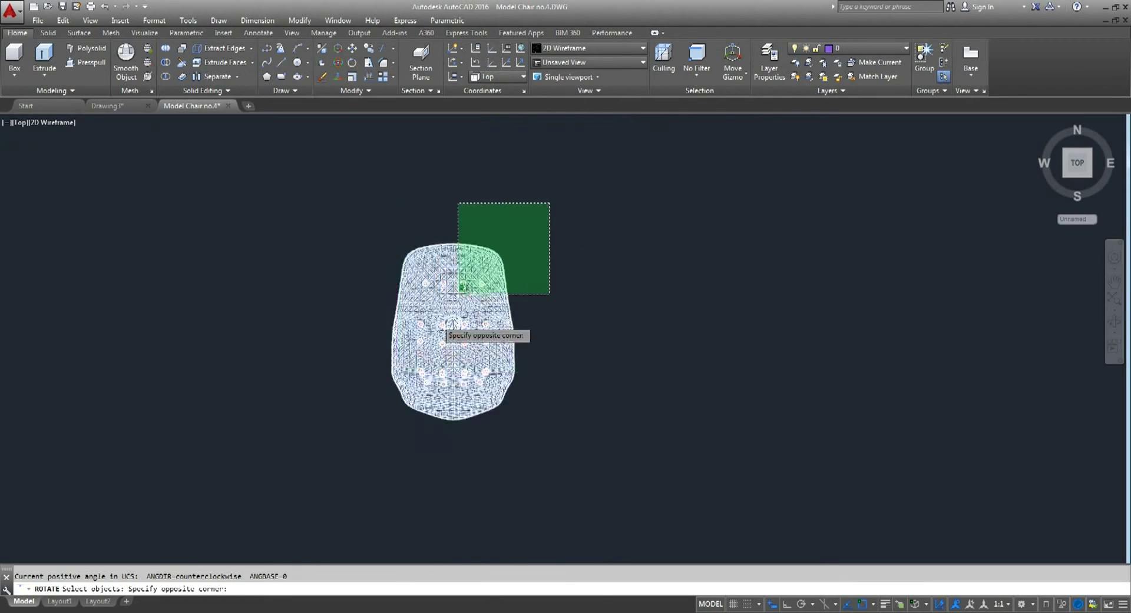
pyautogui.click(318, 463)
pyautogui.click(551, 206)
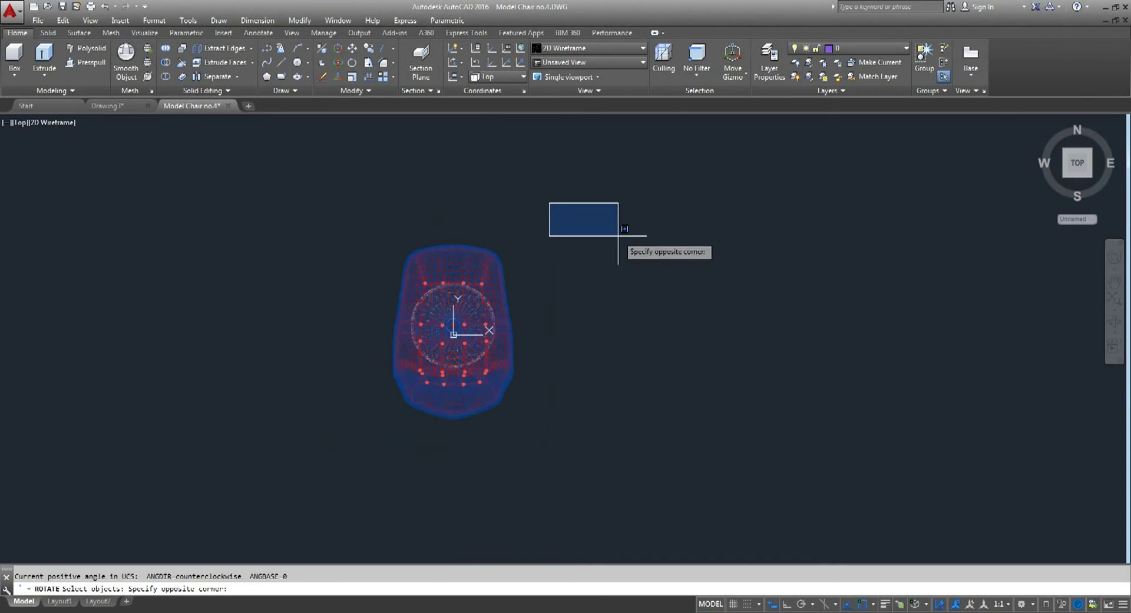
pyautogui.click(619, 235)
pyautogui.click(288, 179)
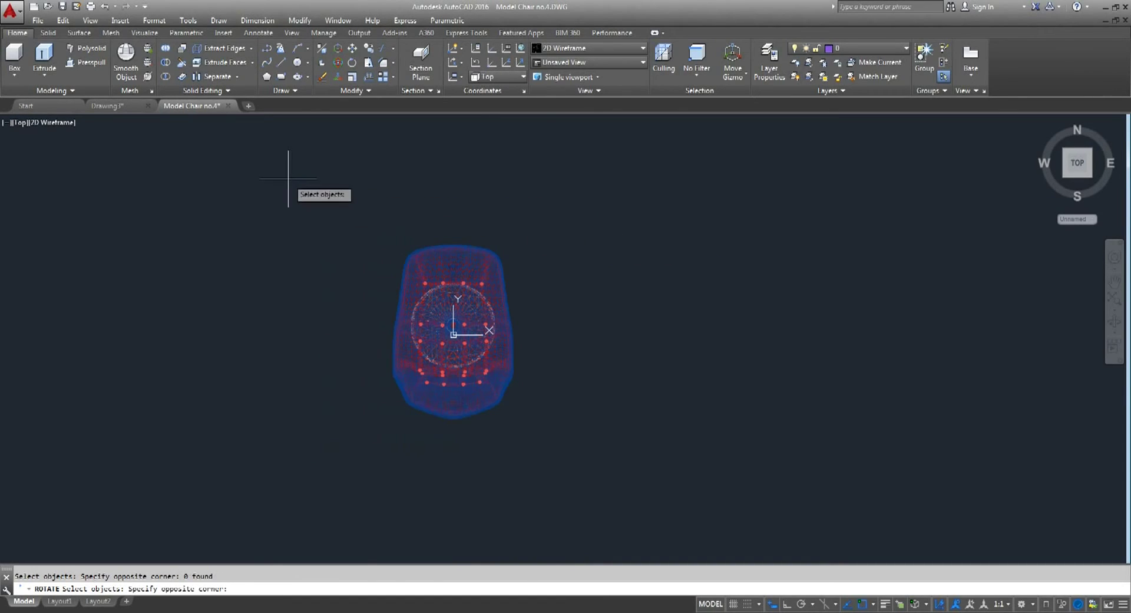
pyautogui.click(632, 488)
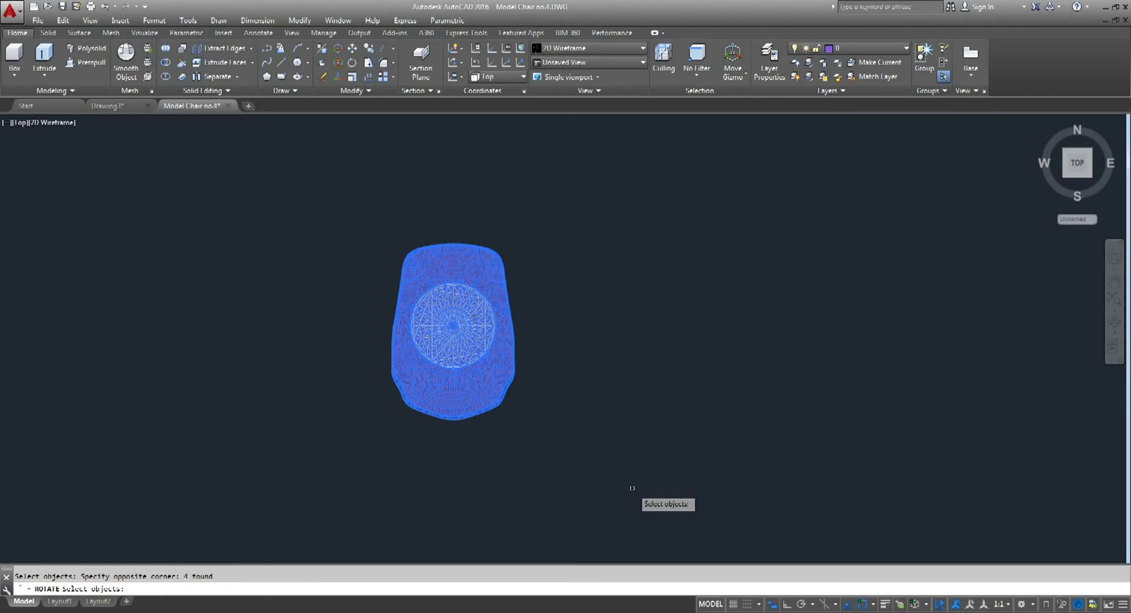
pyautogui.press('Return')
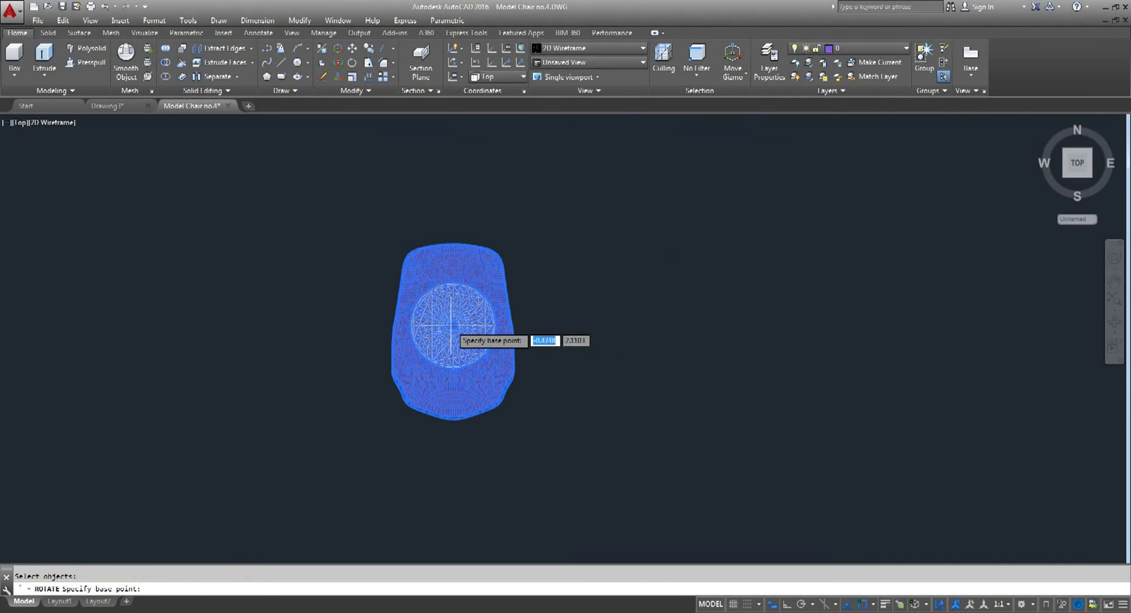
pyautogui.click(453, 326)
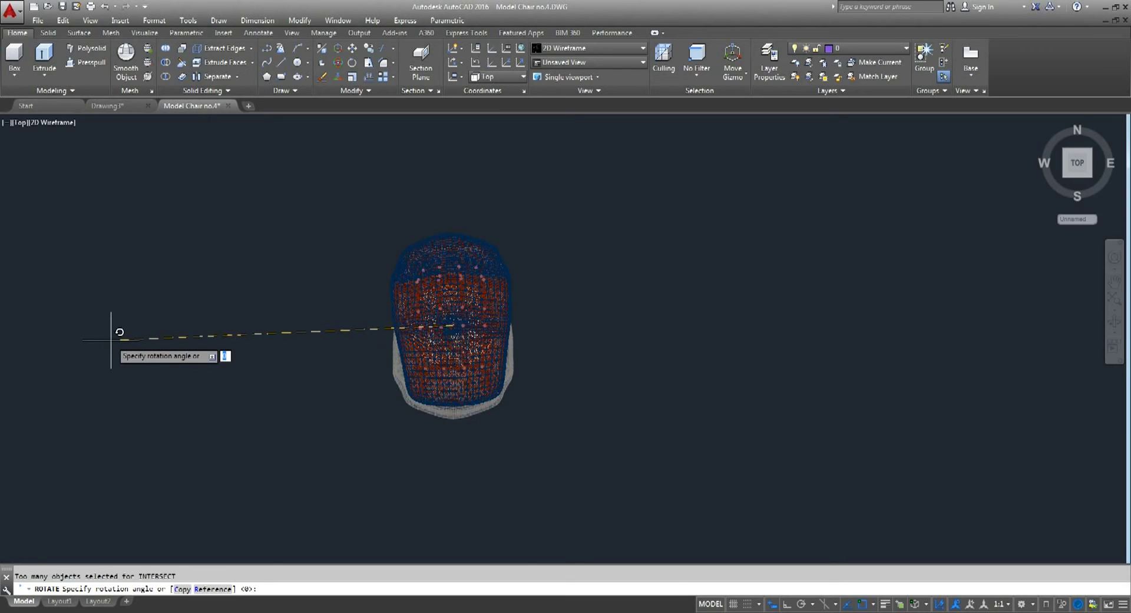
pyautogui.press('F8')
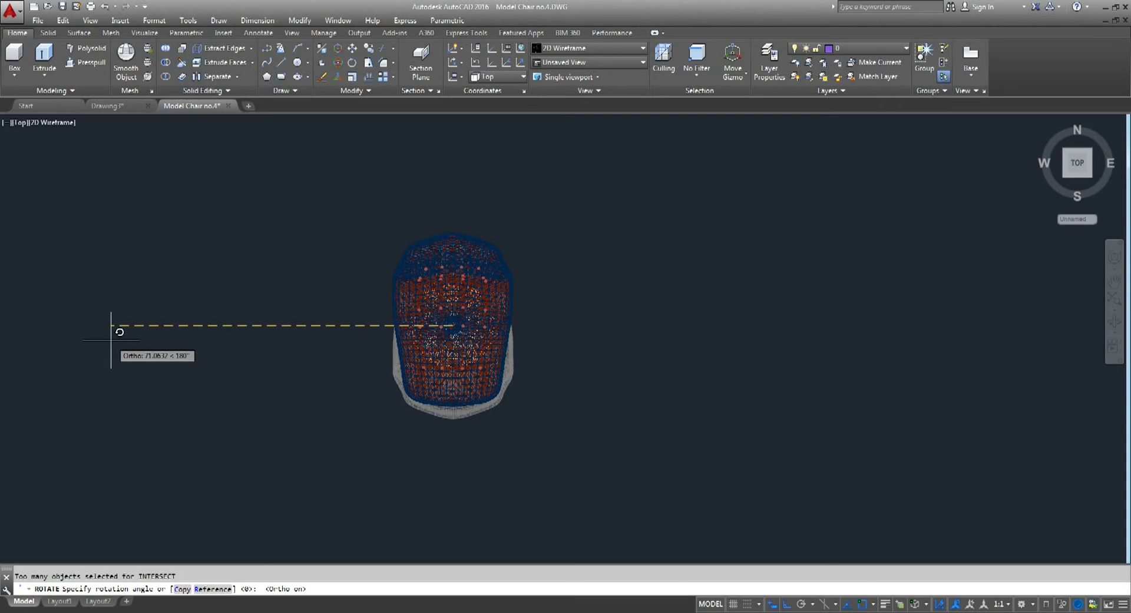
pyautogui.click(111, 340)
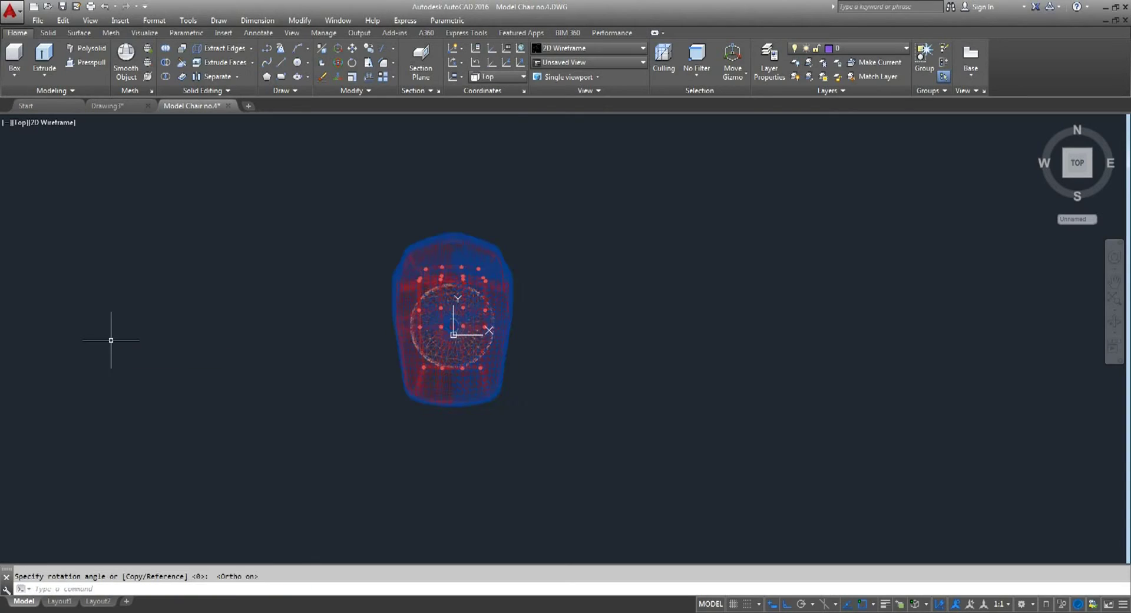
pyautogui.click(47, 122)
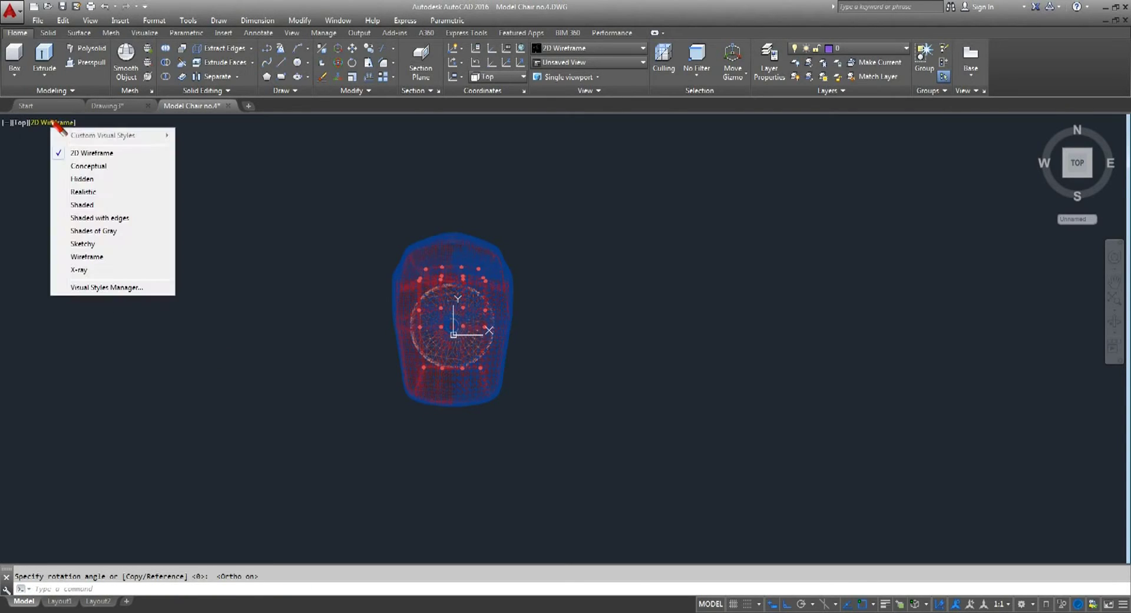
pyautogui.click(103, 192)
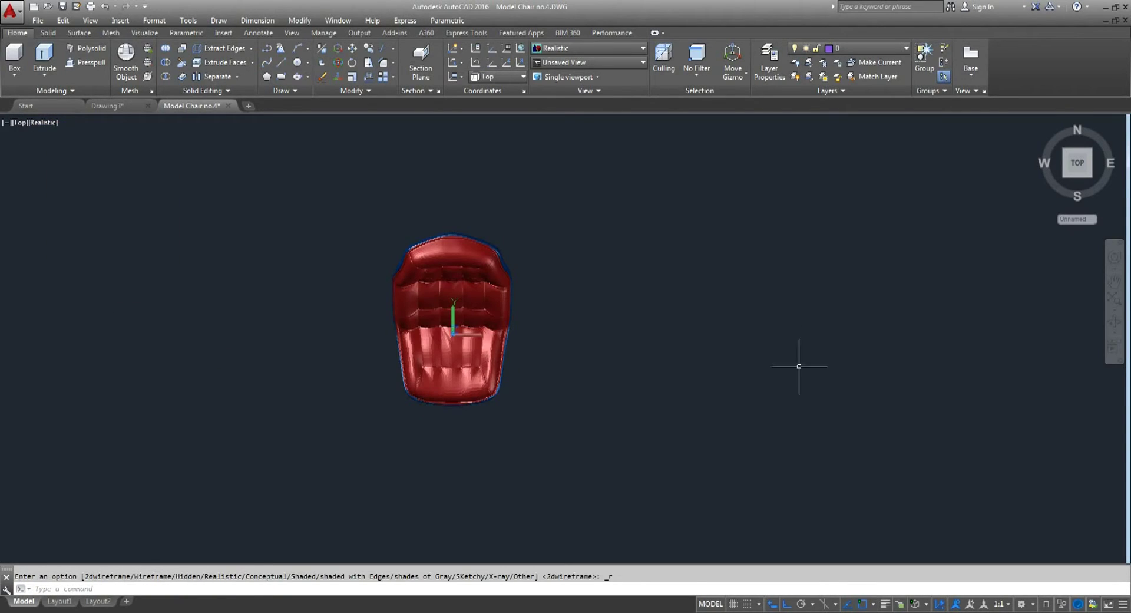
pyautogui.click(20, 122)
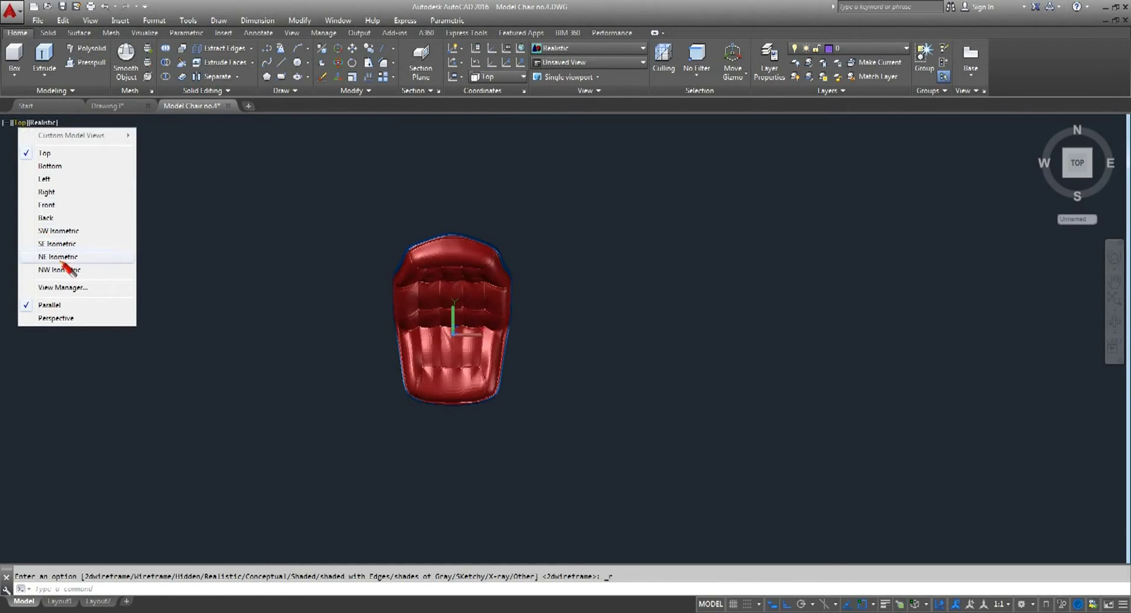
pyautogui.click(58, 243)
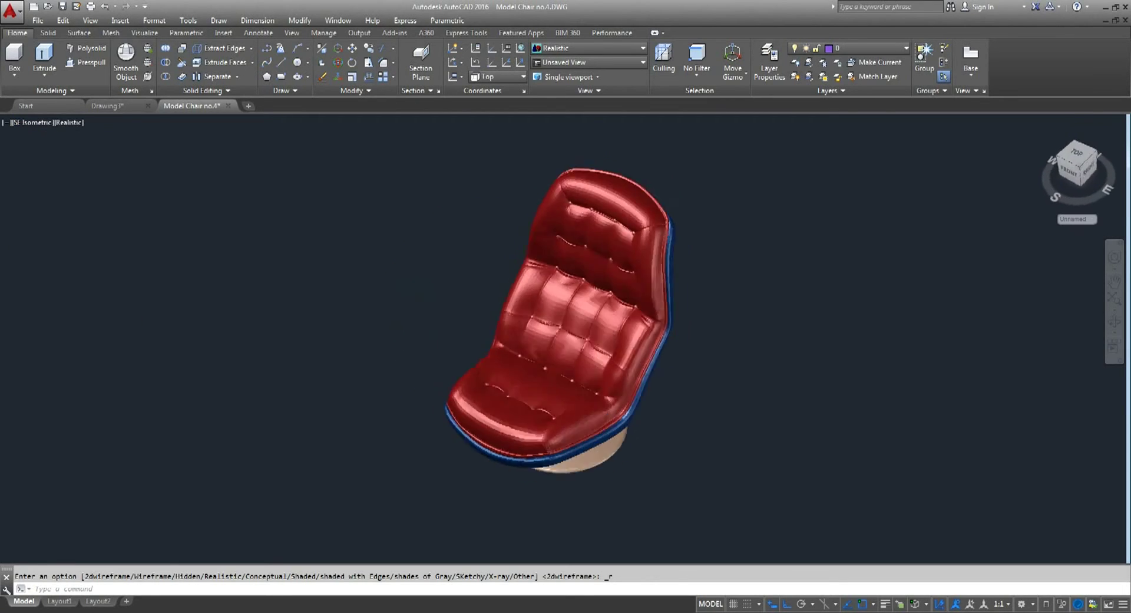
pyautogui.scroll(3, 662, 437)
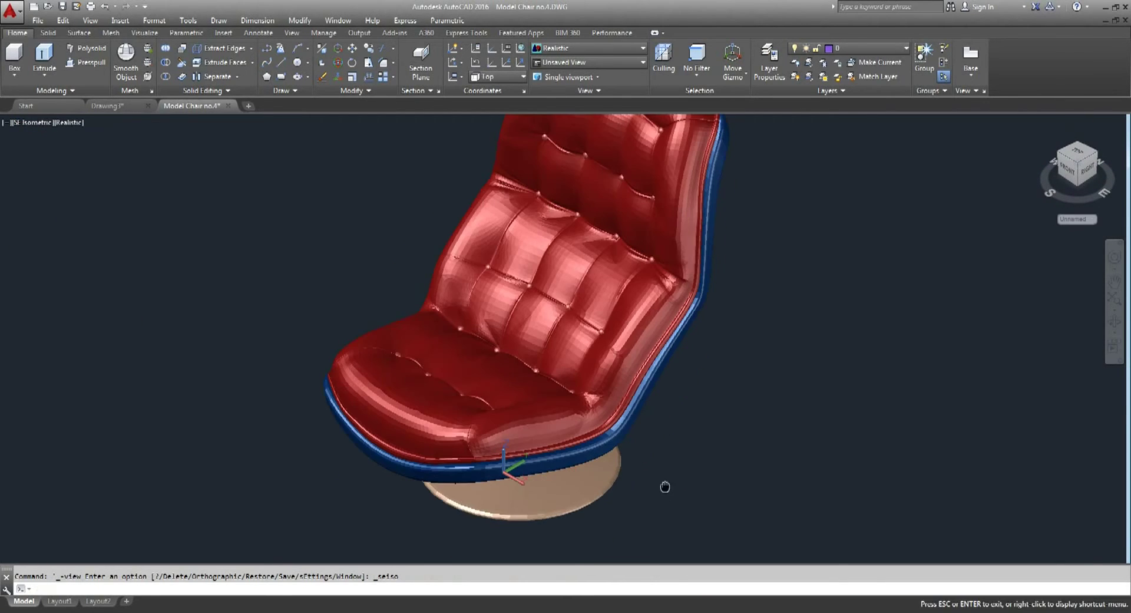
pyautogui.moveTo(775, 316); pyautogui.dragTo(712, 315, button='middle')
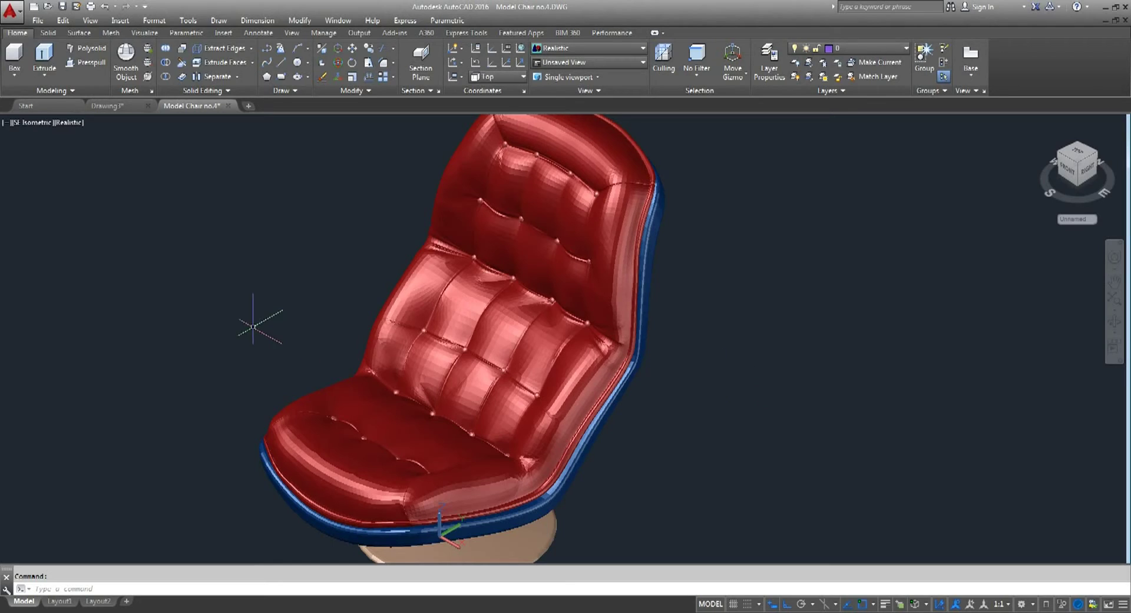
# Open the Materials Browser from the Visualize tab's Materials panel
pyautogui.click(145, 33)
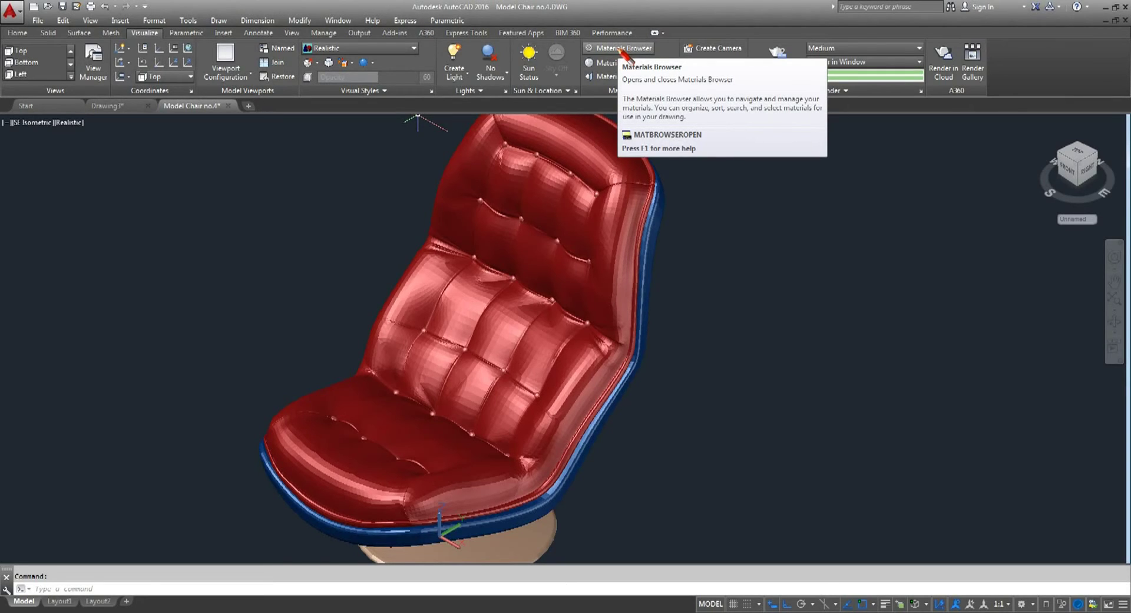
pyautogui.click(622, 51)
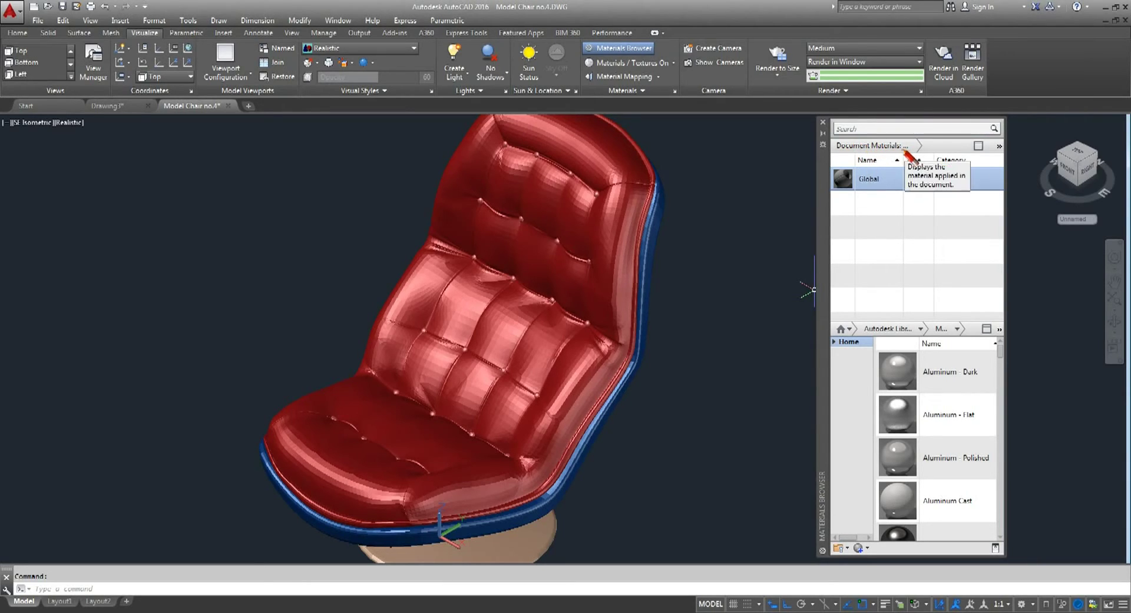
# Sort document materials by name and add Blue from Fabric > Leather
pyautogui.click(880, 159)
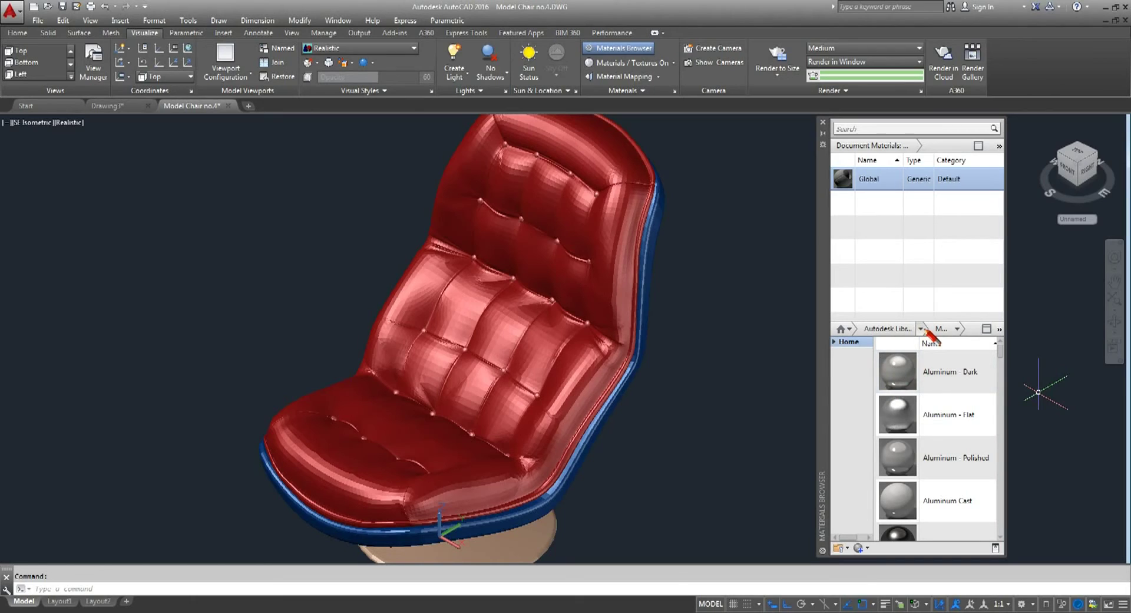
pyautogui.click(921, 328)
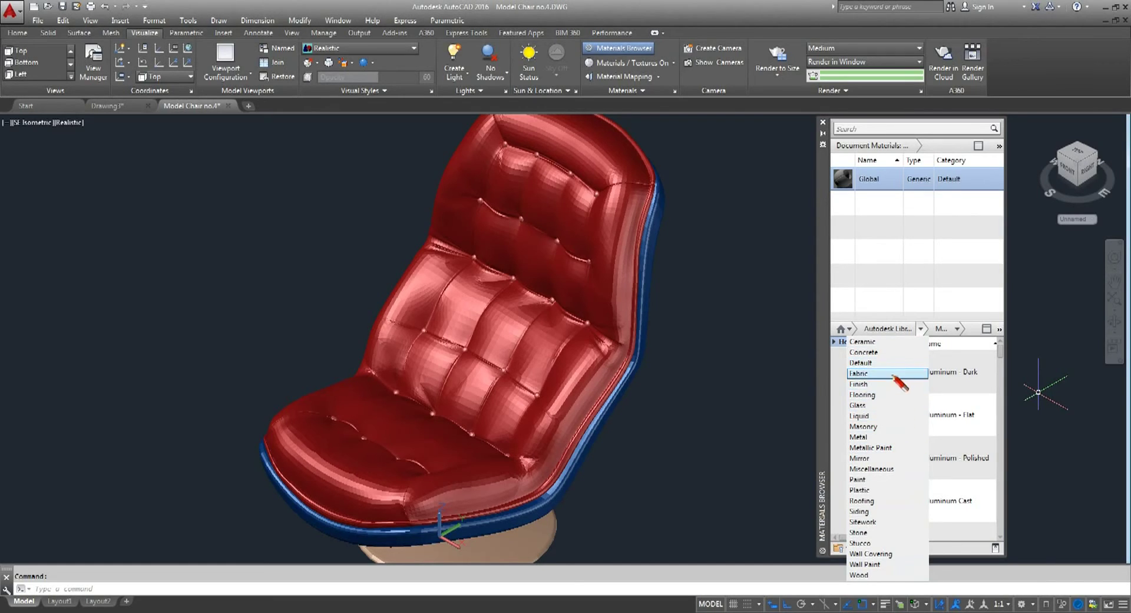
pyautogui.click(892, 373)
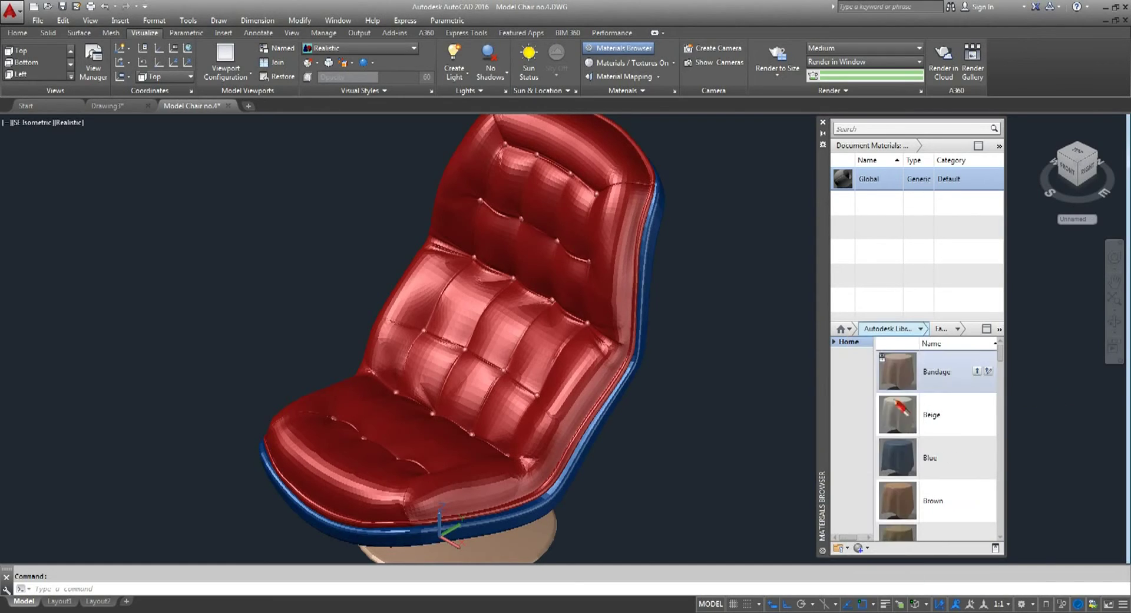
pyautogui.click(957, 328)
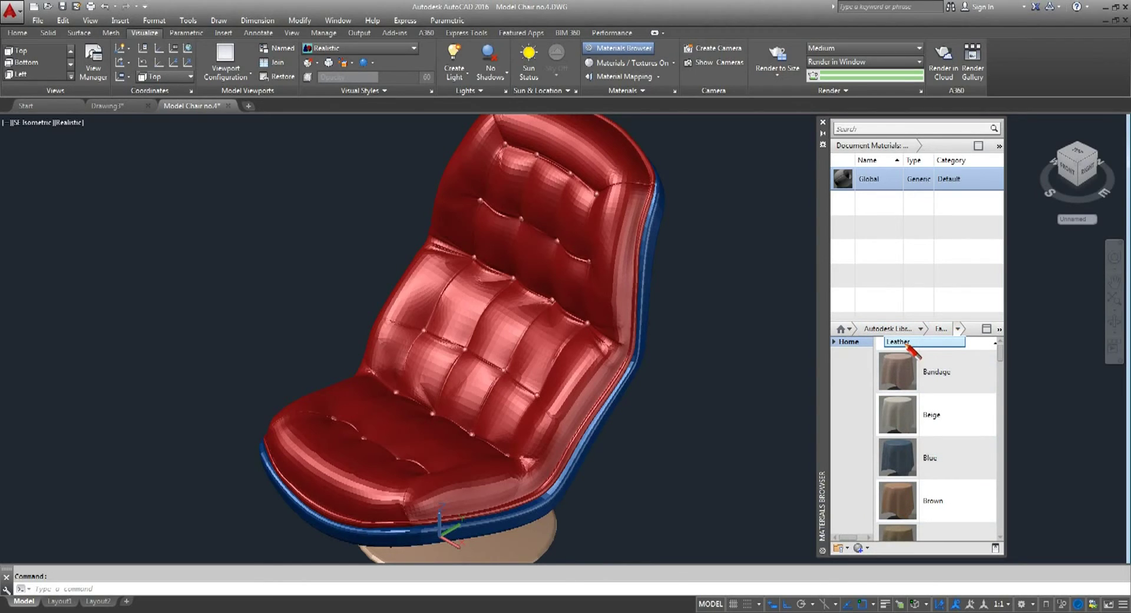
pyautogui.click(908, 346)
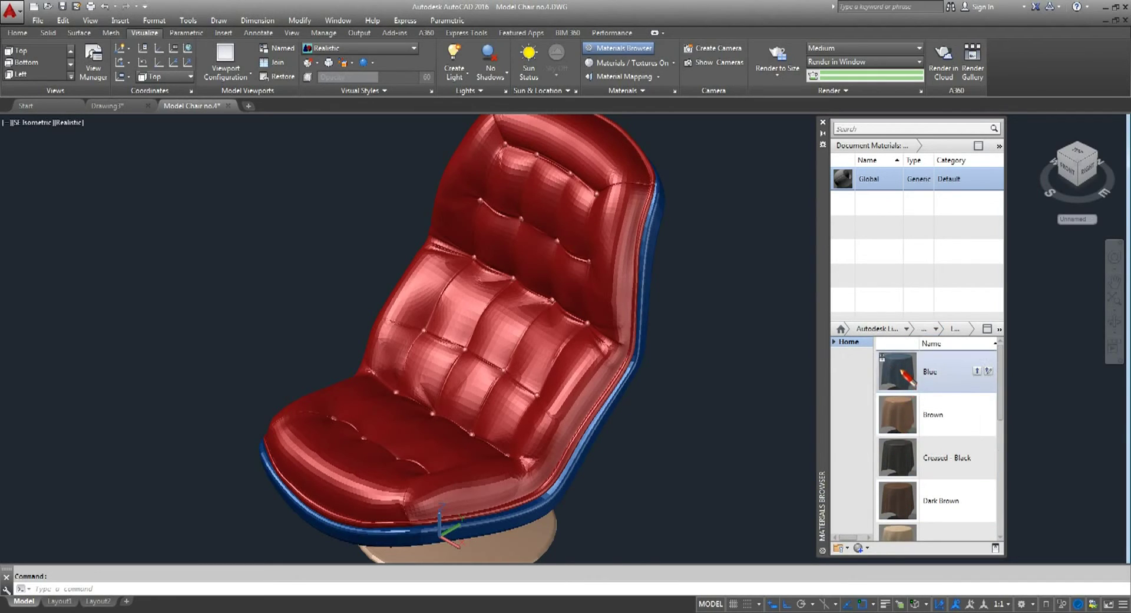
pyautogui.click(978, 371)
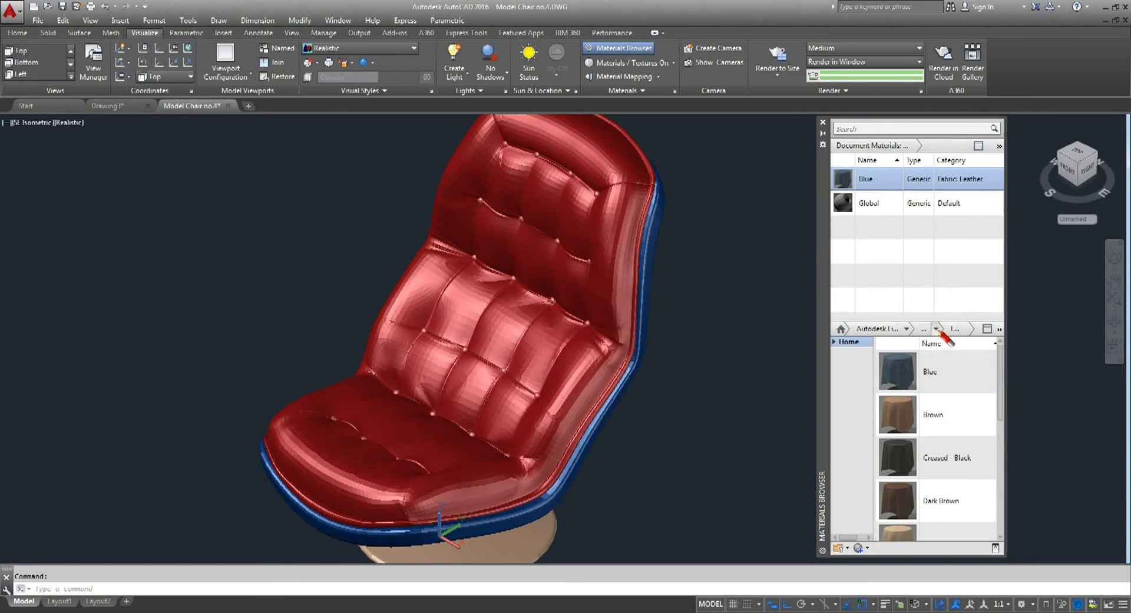
# Add the Plaid - Red material from the Fabric library to the drawing
pyautogui.click(894, 328)
pyautogui.click(927, 328)
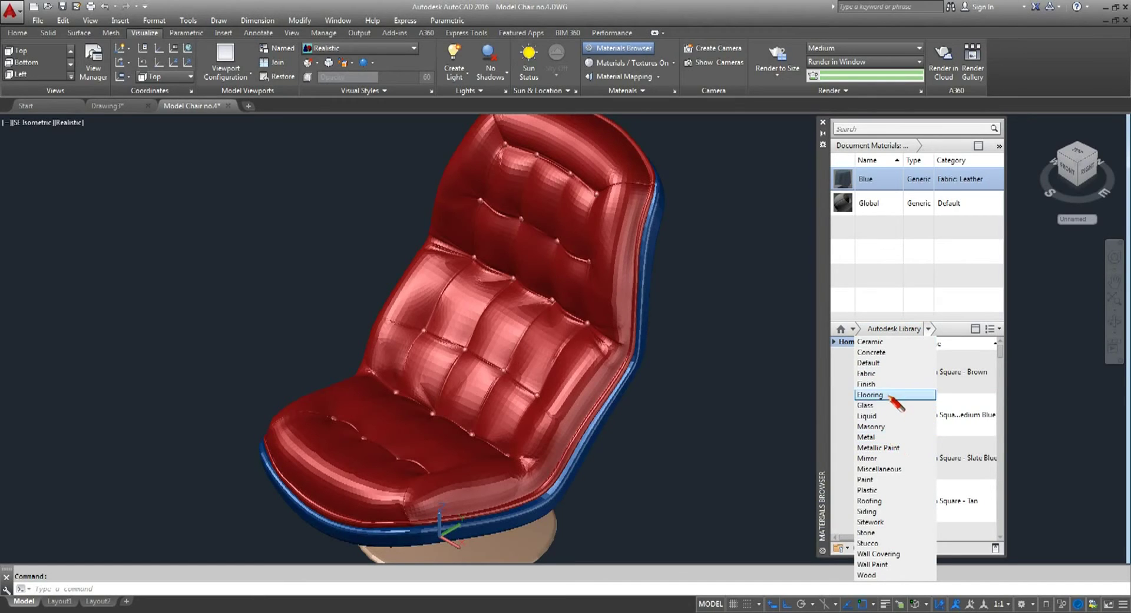
pyautogui.click(885, 375)
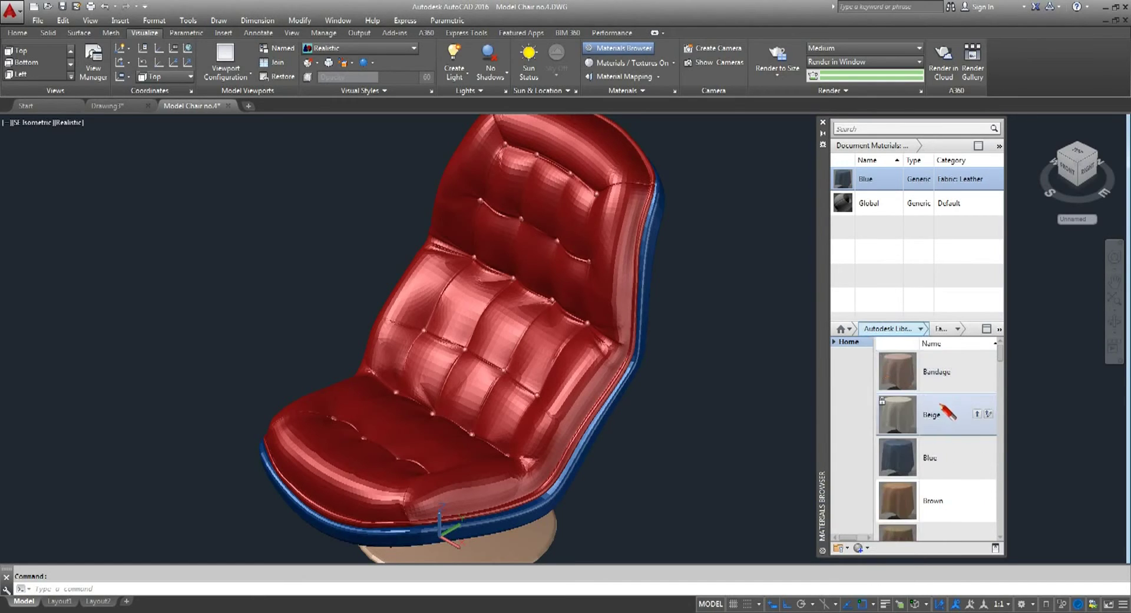
pyautogui.scroll(-5, 891, 429)
pyautogui.scroll(-5, 921, 442)
pyautogui.scroll(-5, 951, 441)
pyautogui.scroll(-5, 950, 439)
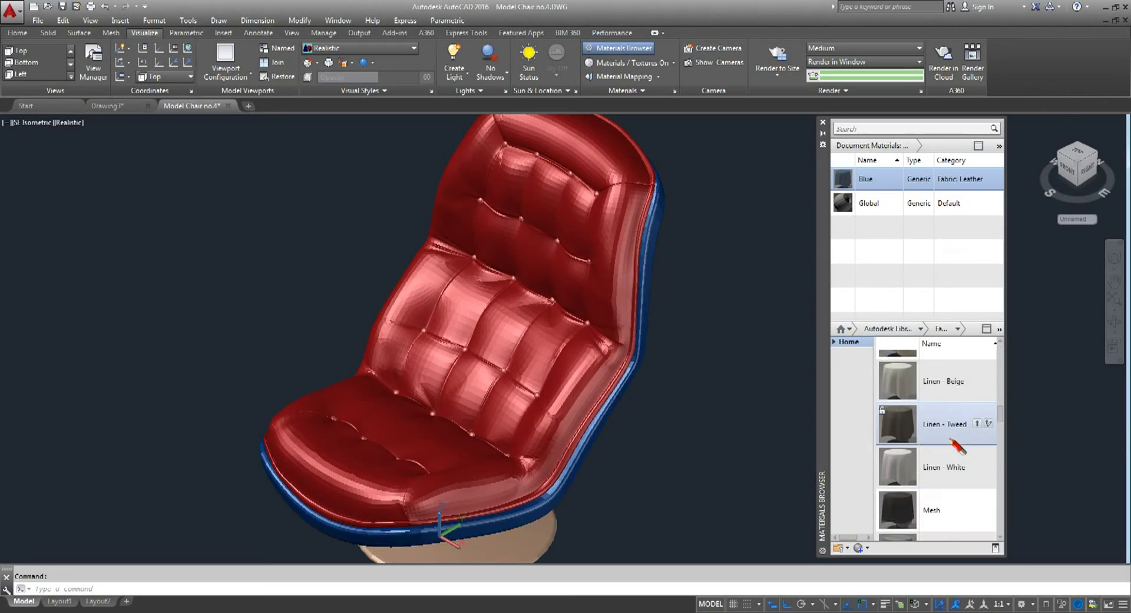
pyautogui.scroll(-5, 951, 430)
pyautogui.scroll(-5, 949, 435)
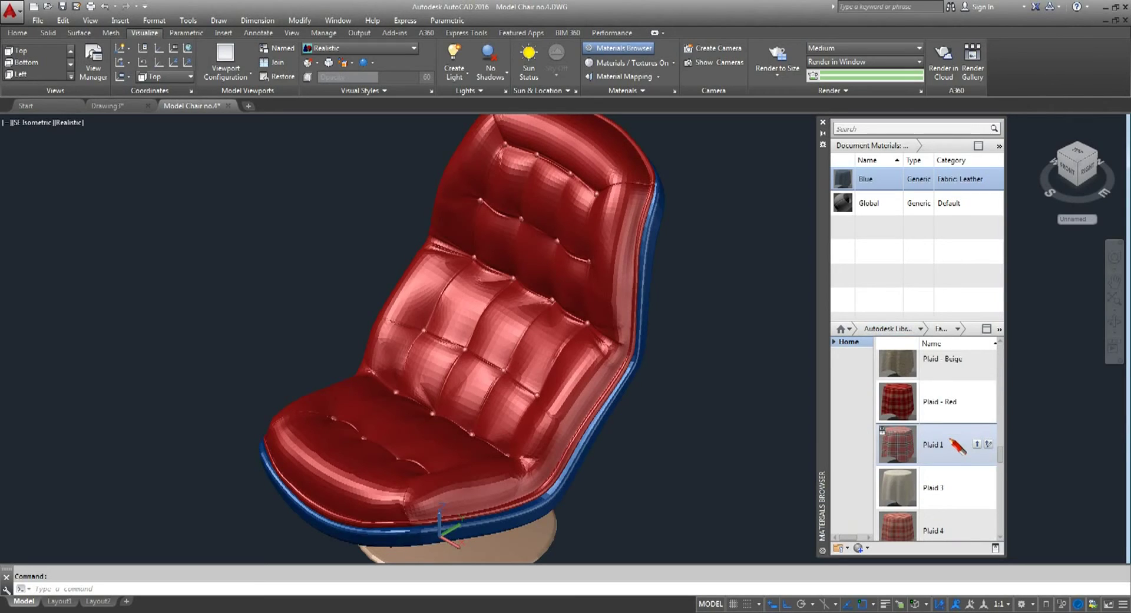
pyautogui.click(977, 401)
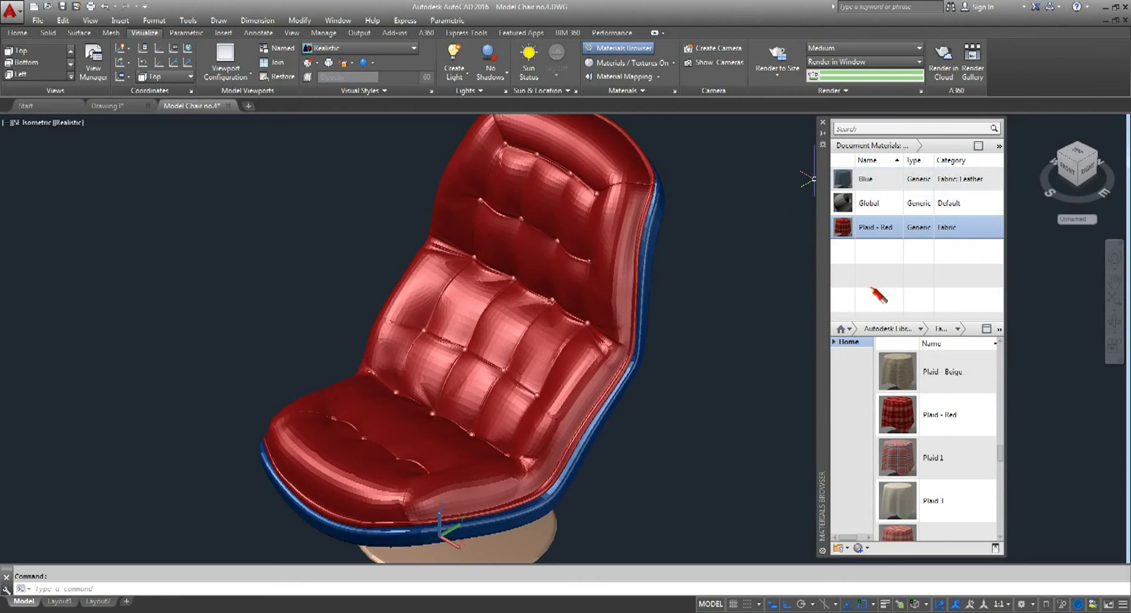
pyautogui.click(922, 328)
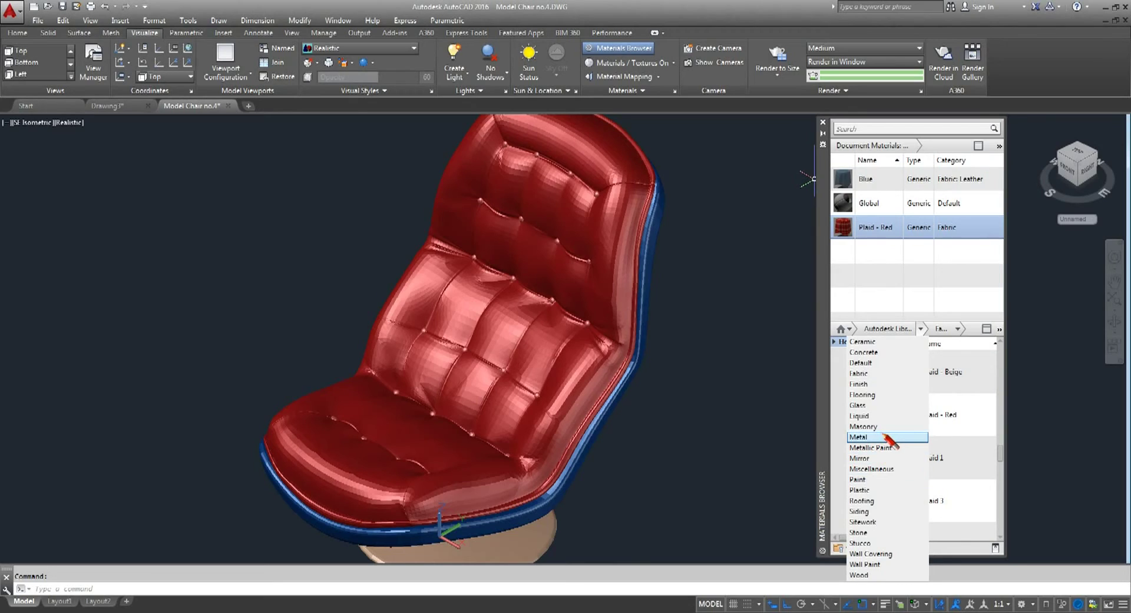
# Add the gold Hot material from the Metal library to the drawing's materials
pyautogui.click(884, 436)
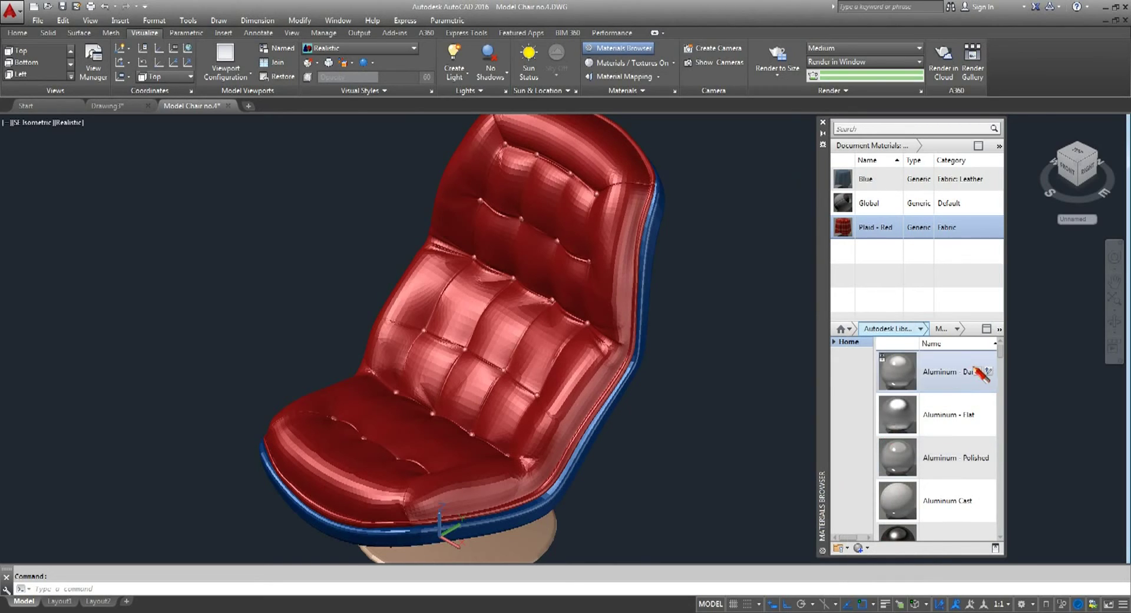
pyautogui.scroll(-3, 978, 449)
pyautogui.scroll(-3, 972, 452)
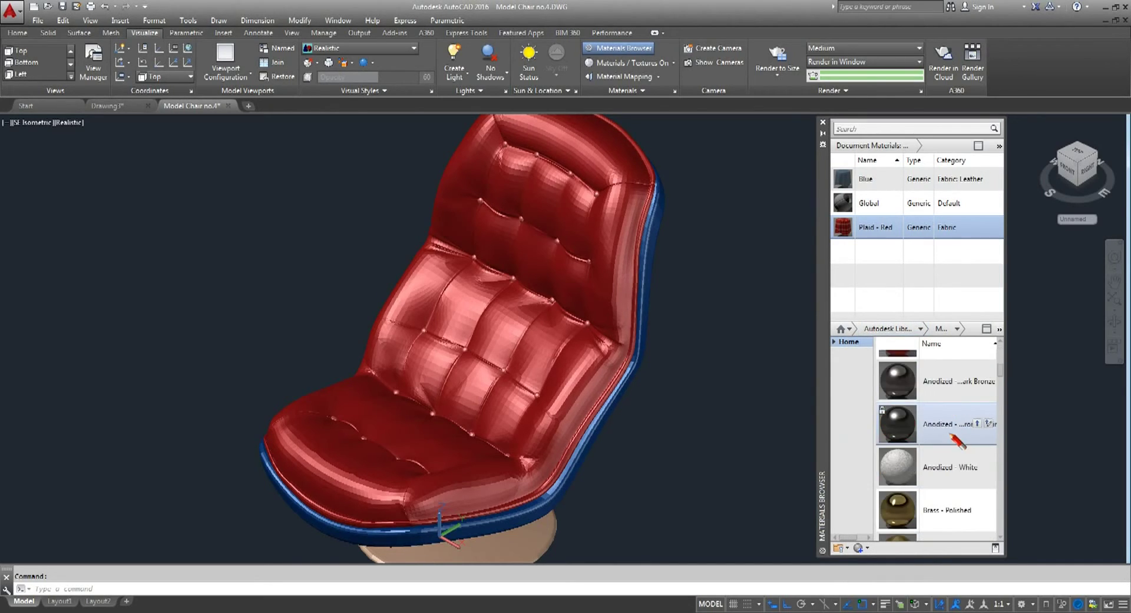
pyautogui.scroll(-1, 950, 434)
pyautogui.scroll(-1, 950, 435)
pyautogui.scroll(5, 950, 436)
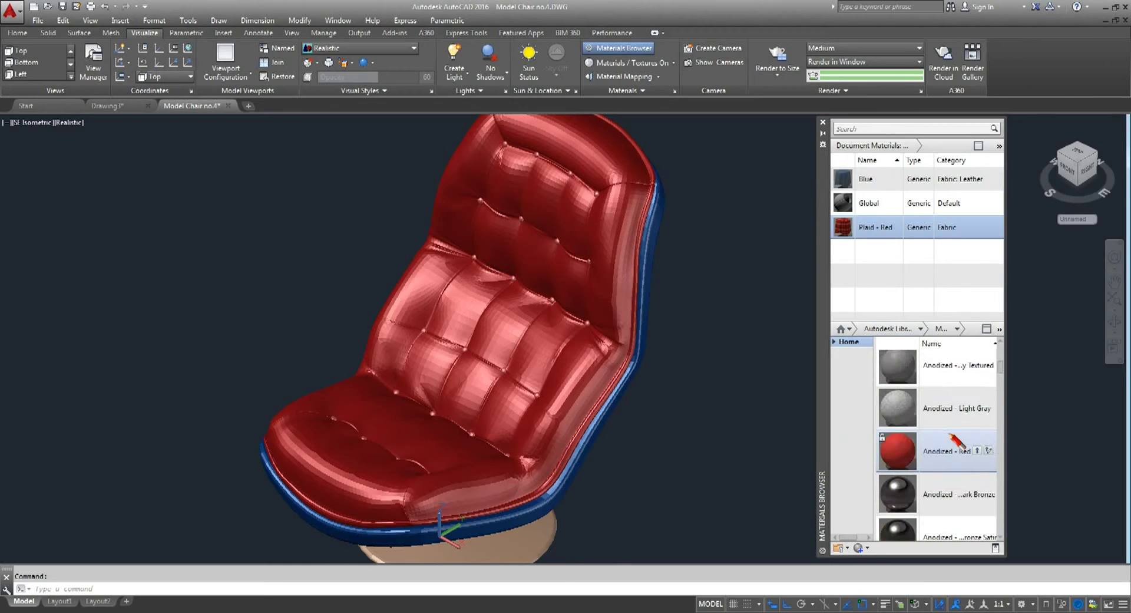
pyautogui.scroll(-2, 950, 436)
pyautogui.scroll(-2, 950, 436)
pyautogui.scroll(-2, 950, 436)
pyautogui.scroll(-2, 950, 436)
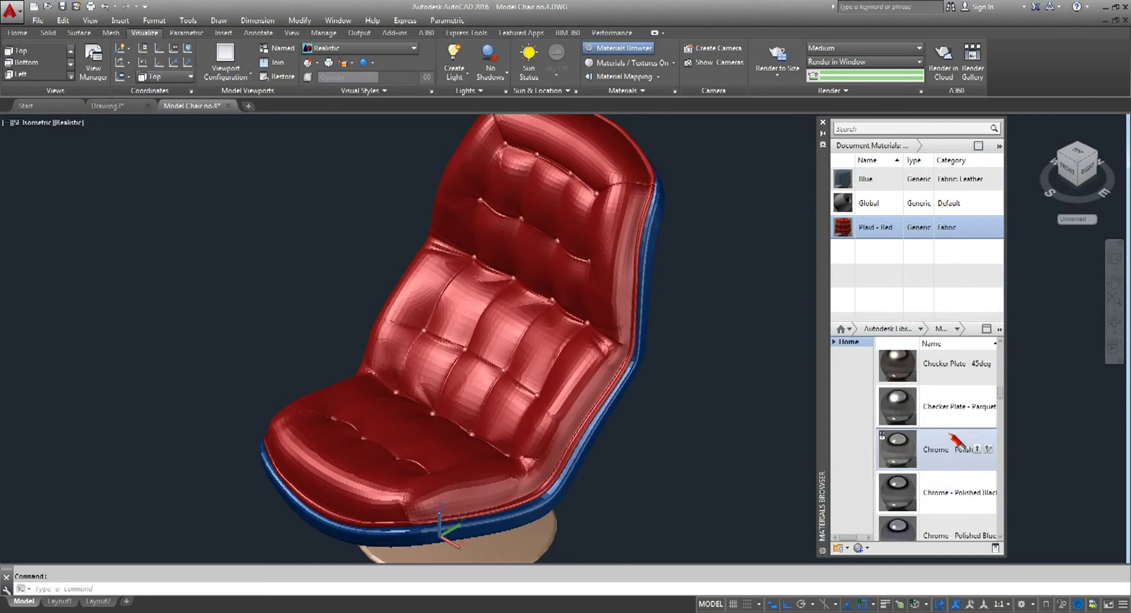
pyautogui.scroll(-2, 950, 436)
pyautogui.scroll(-2, 950, 436)
pyautogui.scroll(-2, 950, 436)
pyautogui.scroll(-2, 950, 438)
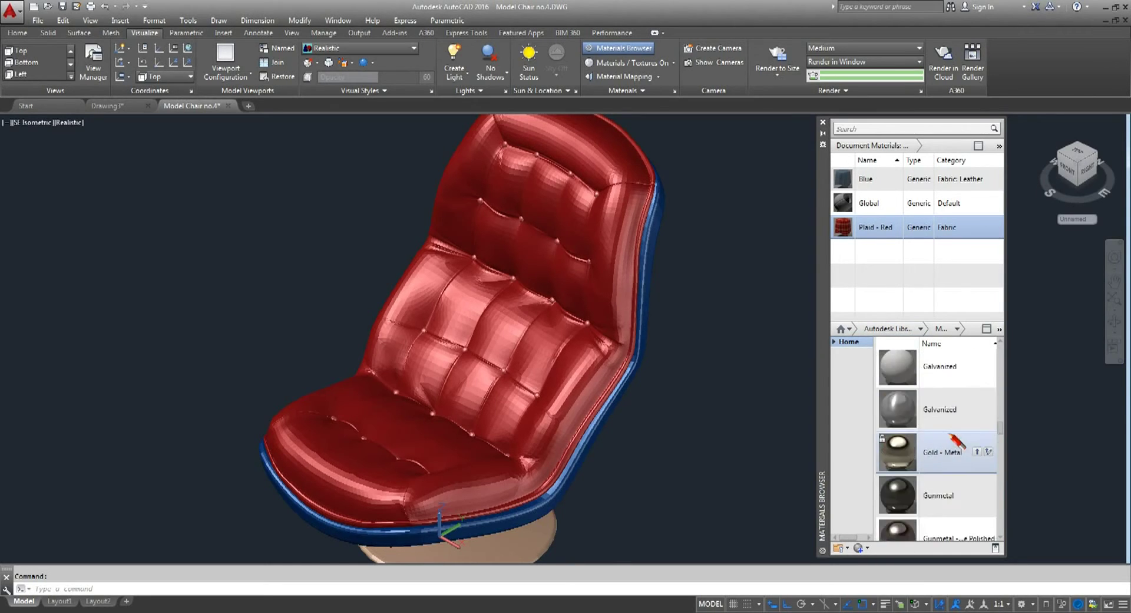
pyautogui.scroll(-2, 949, 436)
pyautogui.scroll(-2, 949, 436)
pyautogui.scroll(-2, 950, 436)
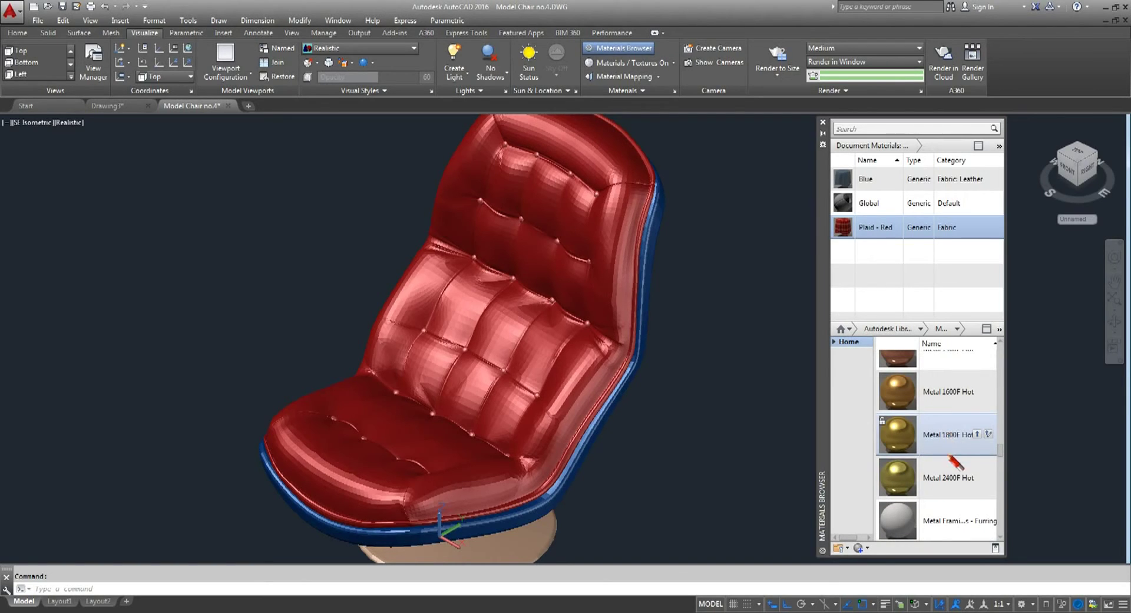
pyautogui.click(977, 476)
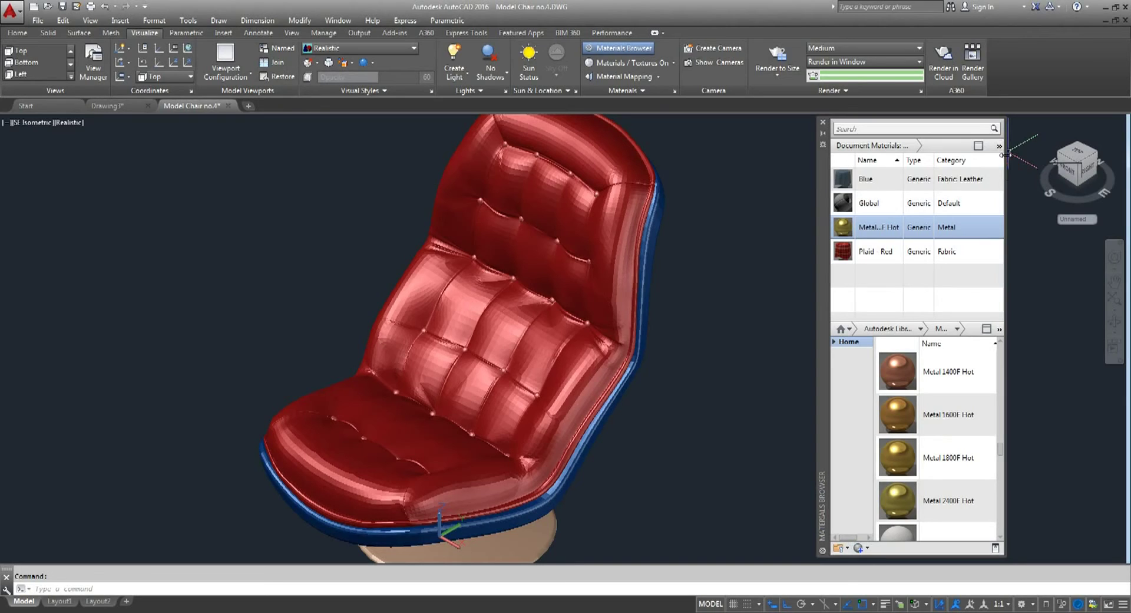
# Widen the Materials Browser and show document materials as 64 x 64 thumbnails
pyautogui.moveTo(1005, 154); pyautogui.dragTo(1028, 153)
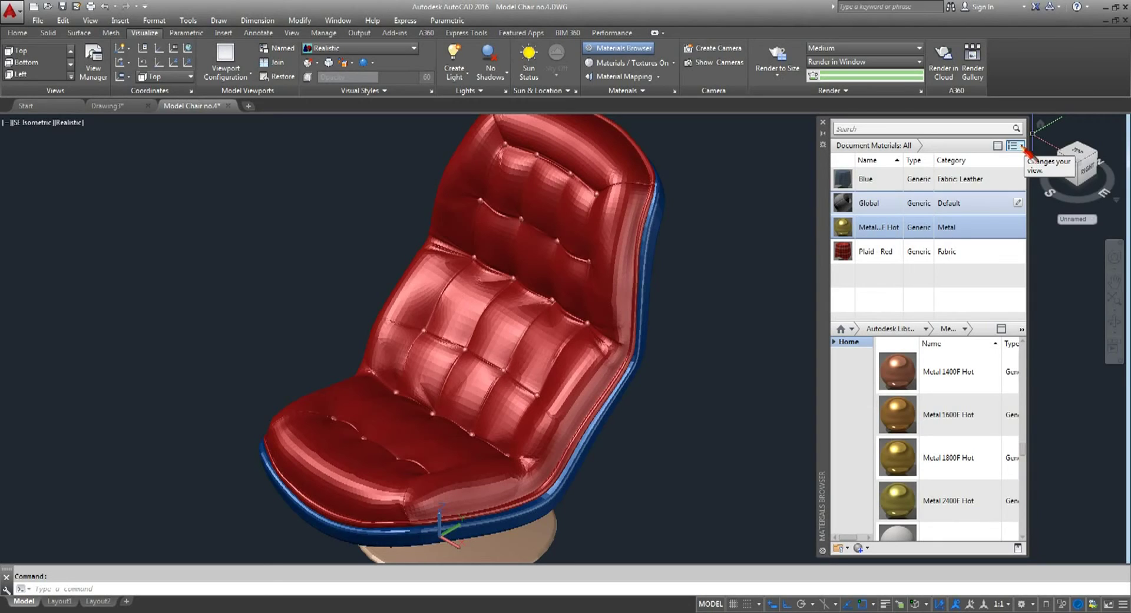
pyautogui.click(1022, 146)
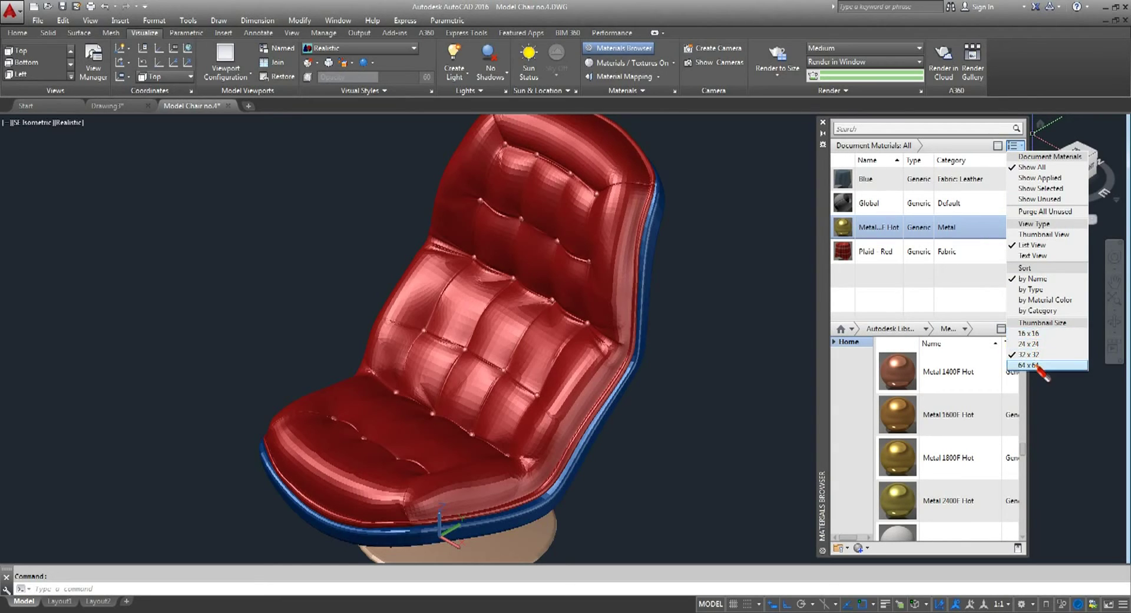
pyautogui.click(1038, 366)
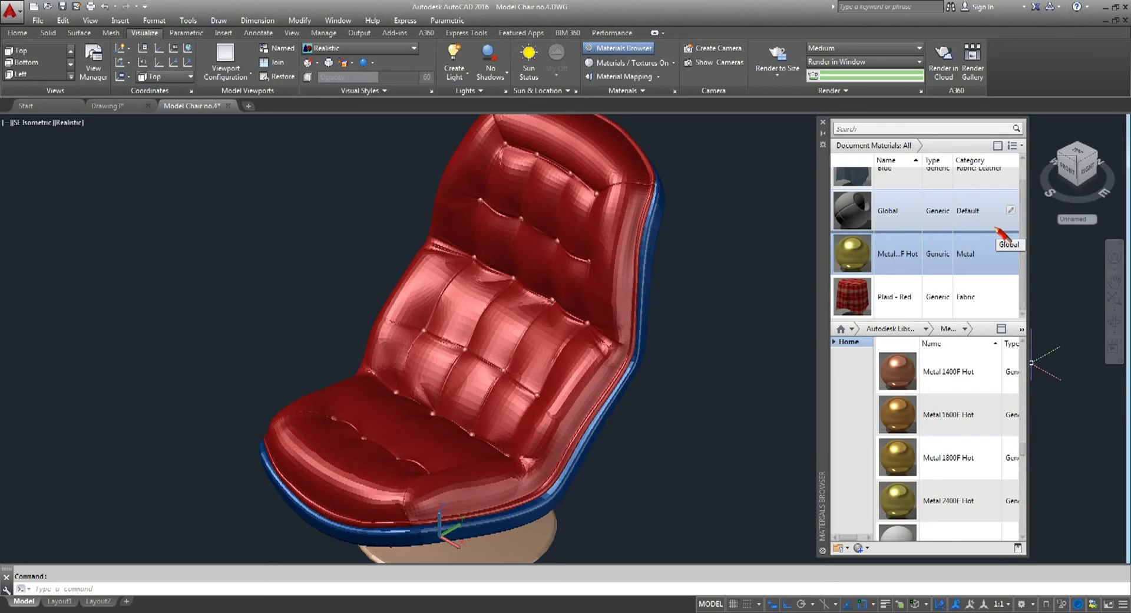
# Widen the browser further and return document materials to small thumbnails
pyautogui.scroll(1, 1008, 253)
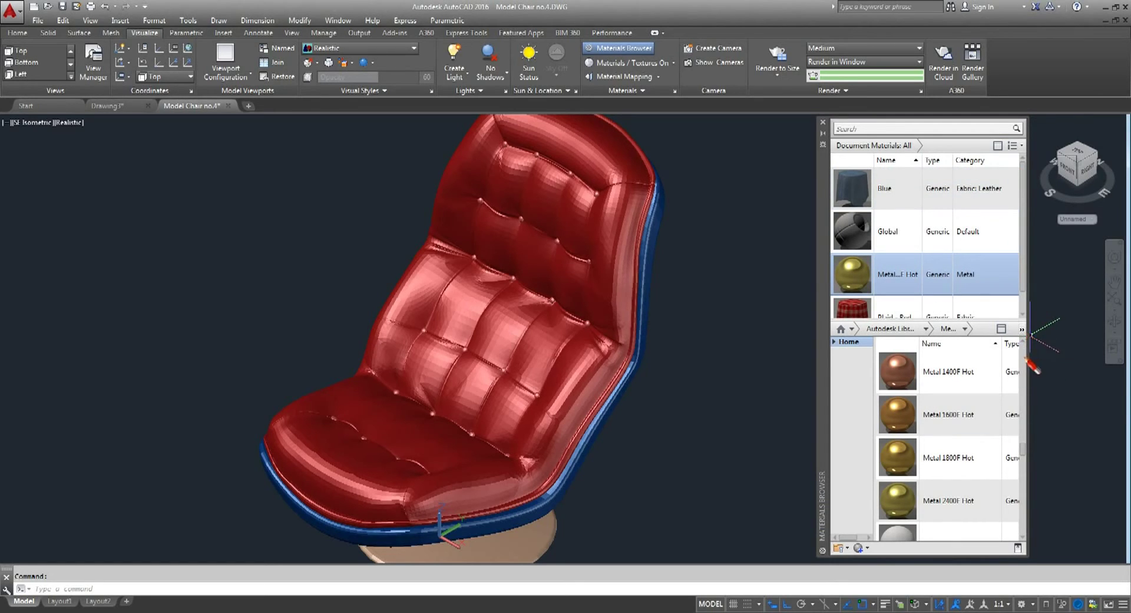
pyautogui.moveTo(1026, 358); pyautogui.dragTo(1047, 357)
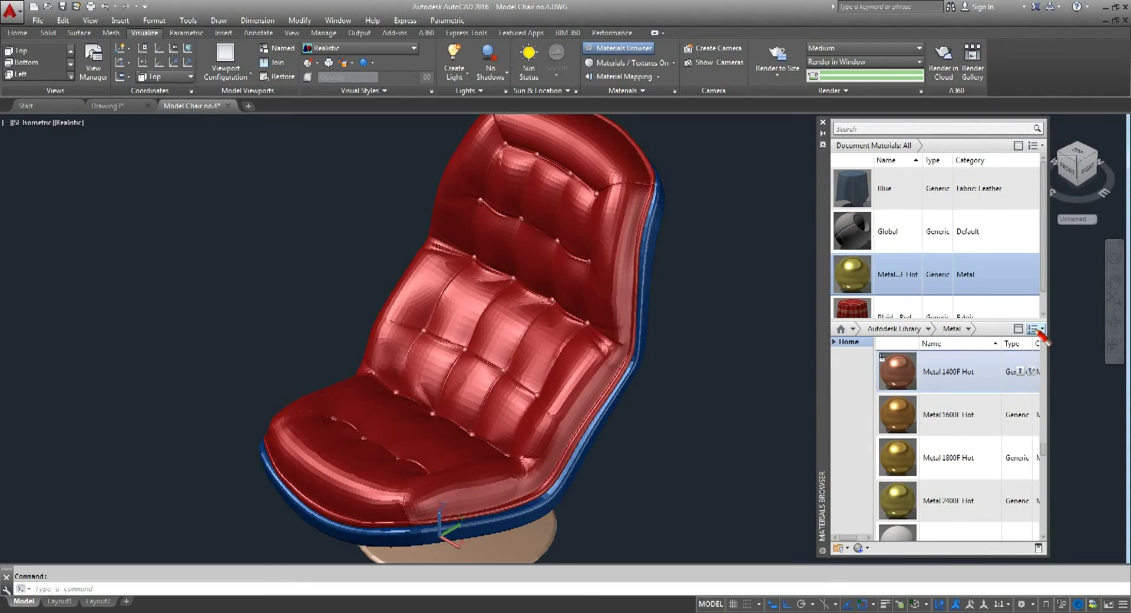
pyautogui.click(1039, 330)
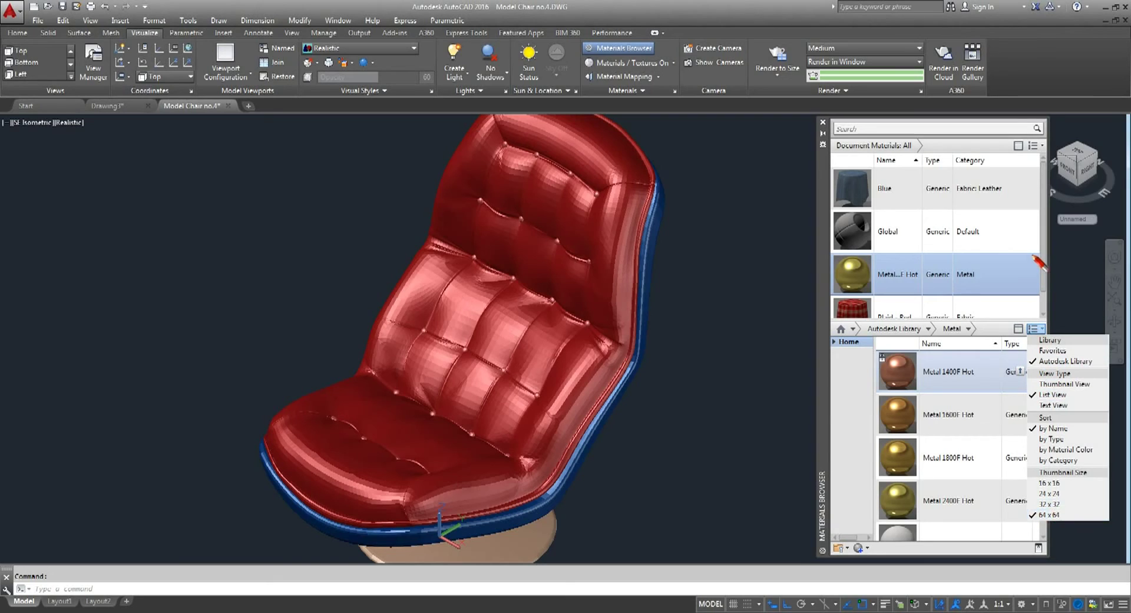
pyautogui.click(1060, 257)
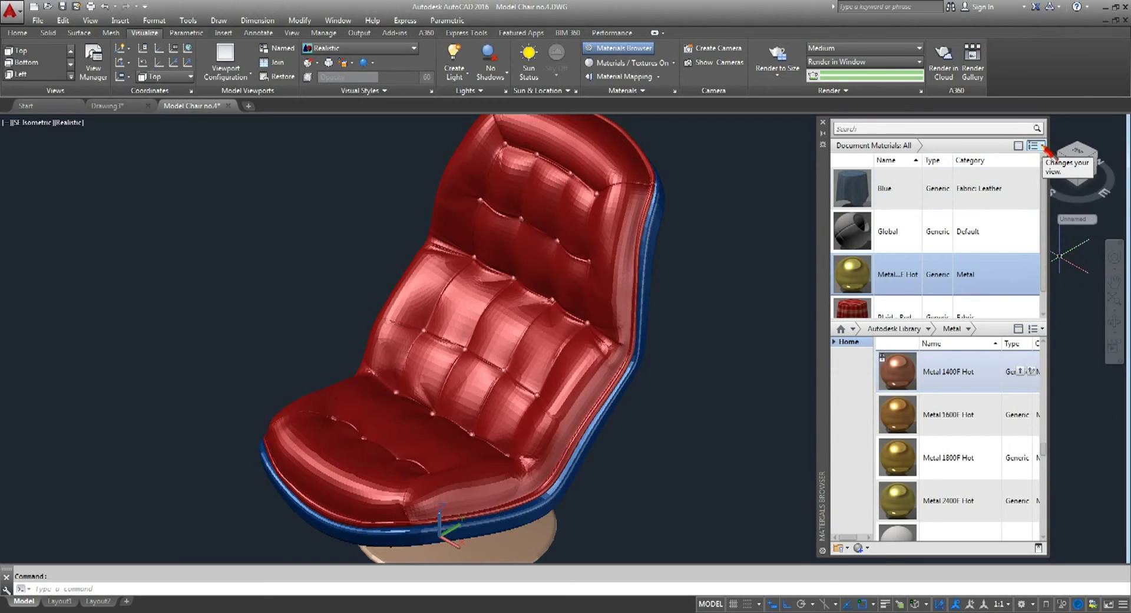
pyautogui.click(1046, 151)
pyautogui.click(1060, 355)
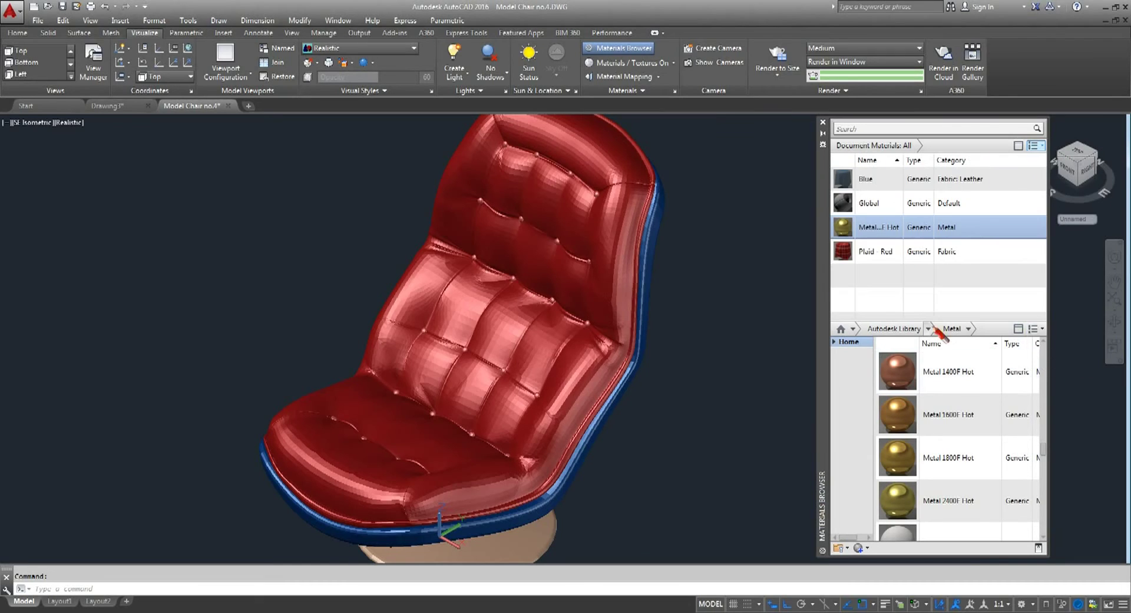
pyautogui.moveTo(949, 457)
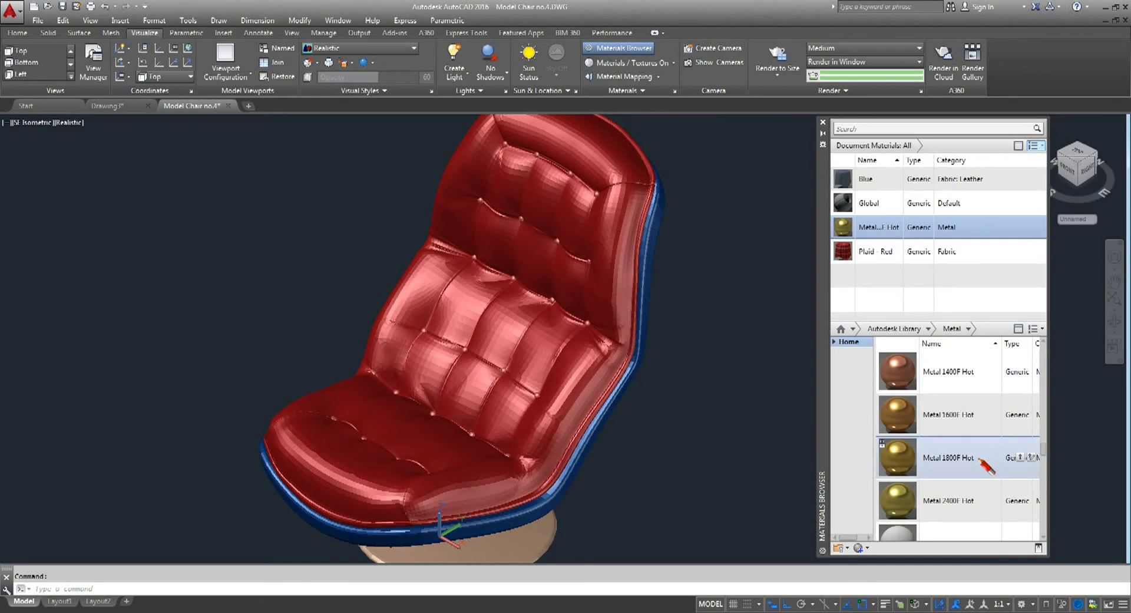
pyautogui.scroll(-3, 972, 460)
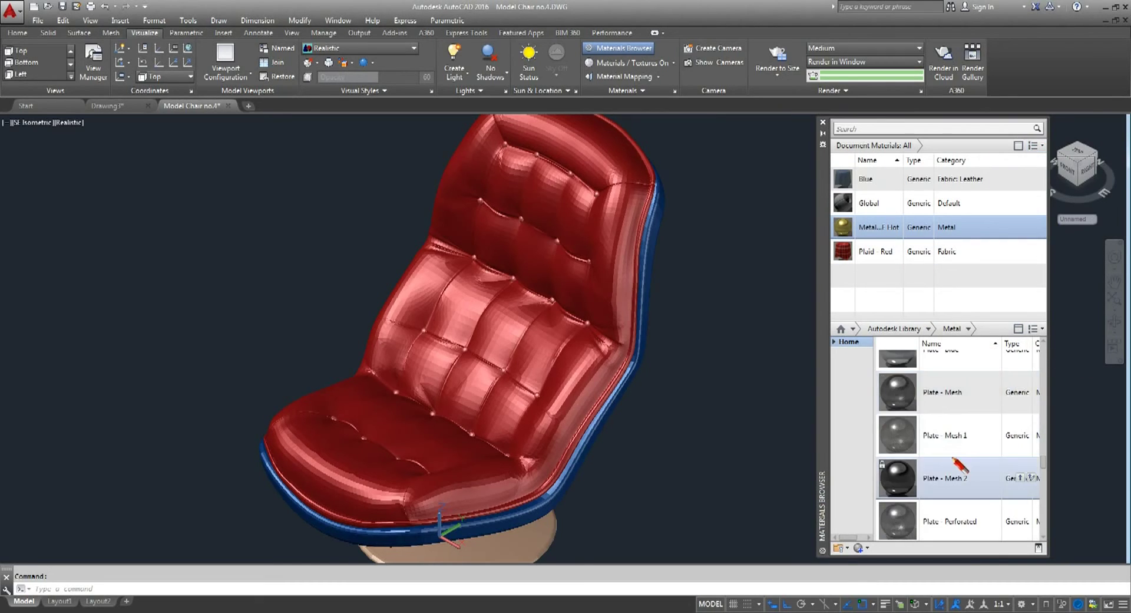
pyautogui.scroll(5, 960, 464)
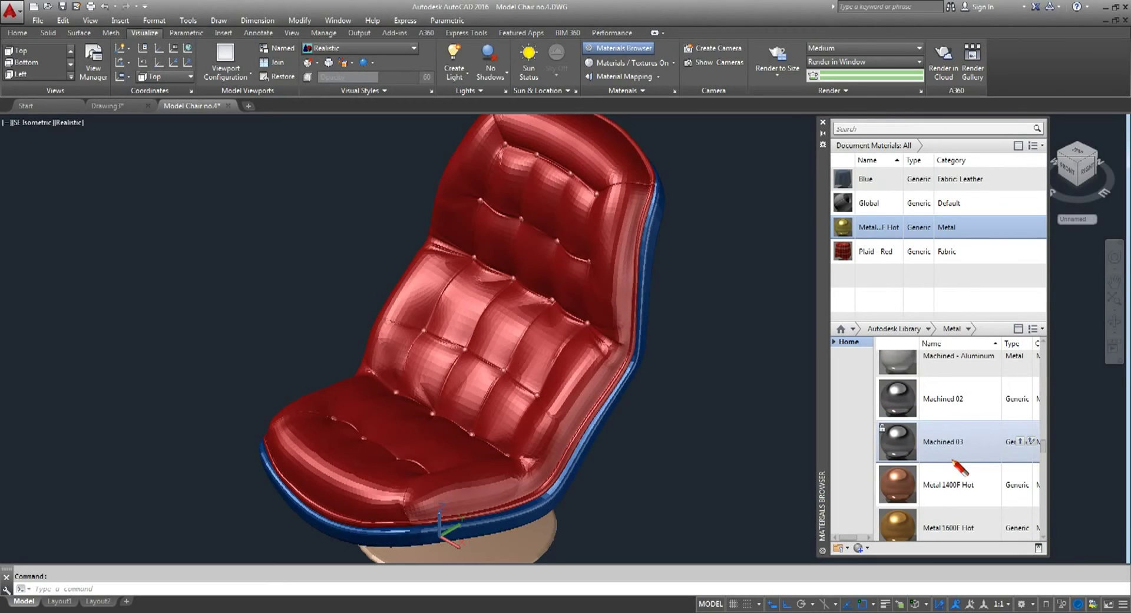
pyautogui.scroll(-3, 955, 465)
pyautogui.scroll(-3, 958, 467)
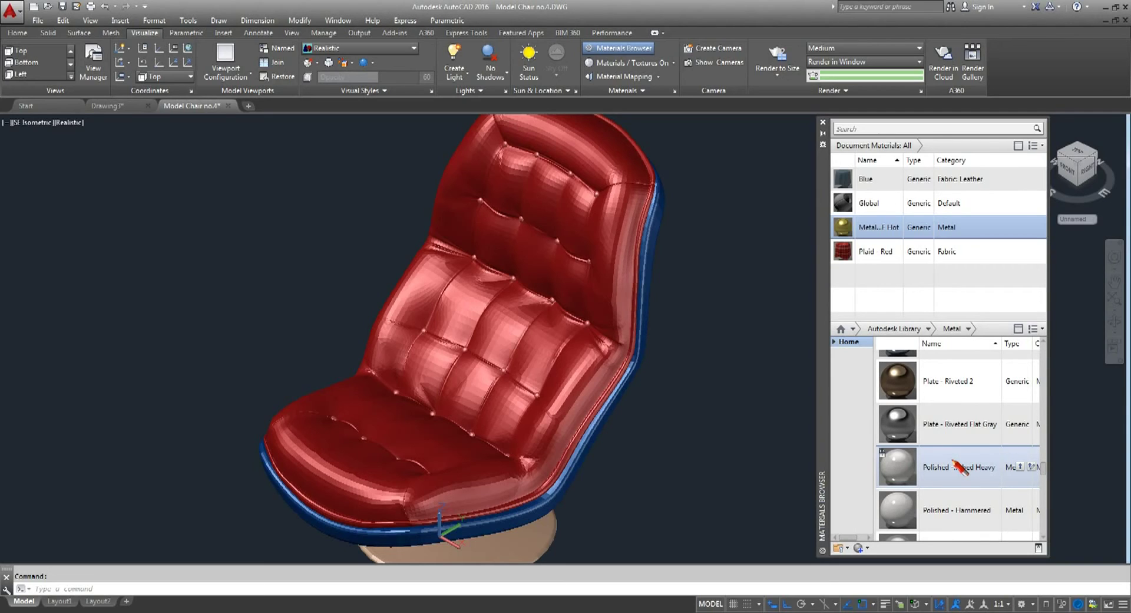
pyautogui.moveTo(960, 467); pyautogui.dragTo(429, 555)
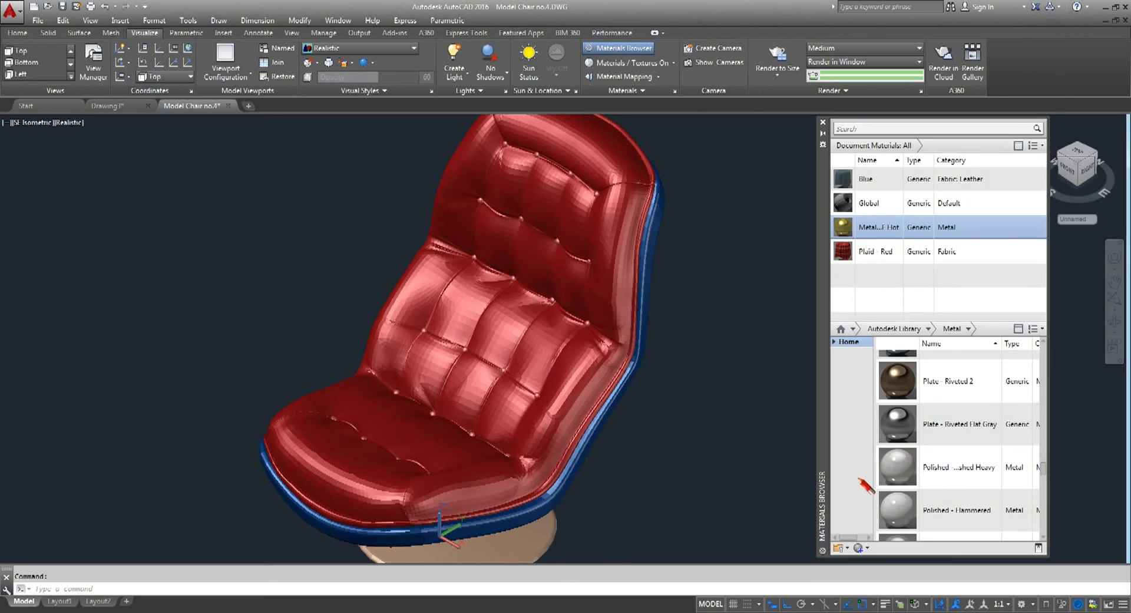
pyautogui.hotkey('alt', 'Tab')
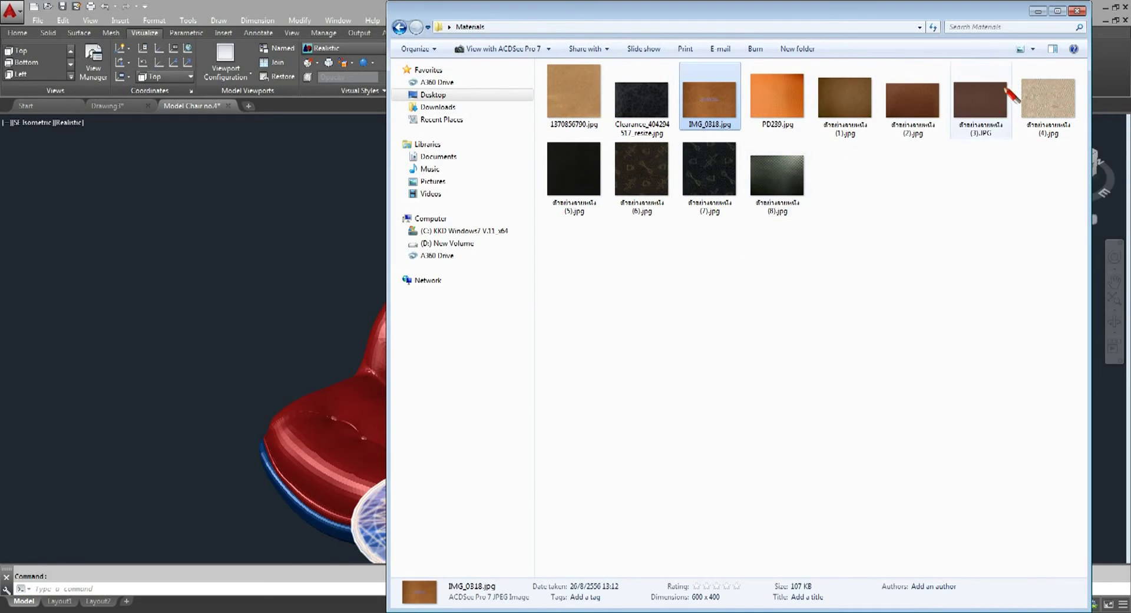
pyautogui.click(1075, 12)
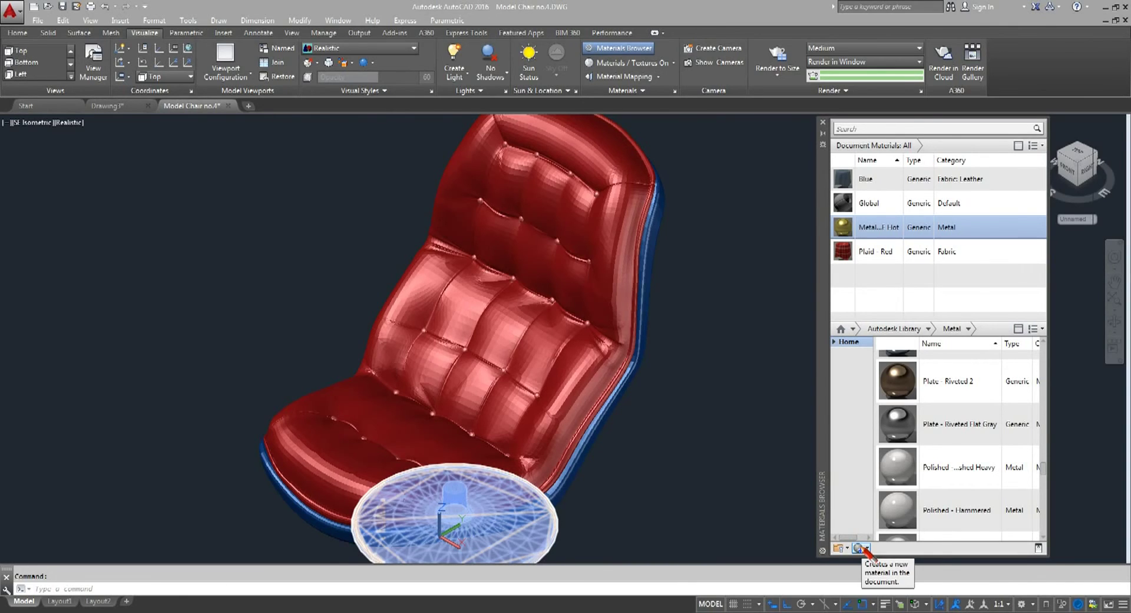
# Create a new Generic material renamed m4 and pick an image file for its texture
pyautogui.click(862, 547)
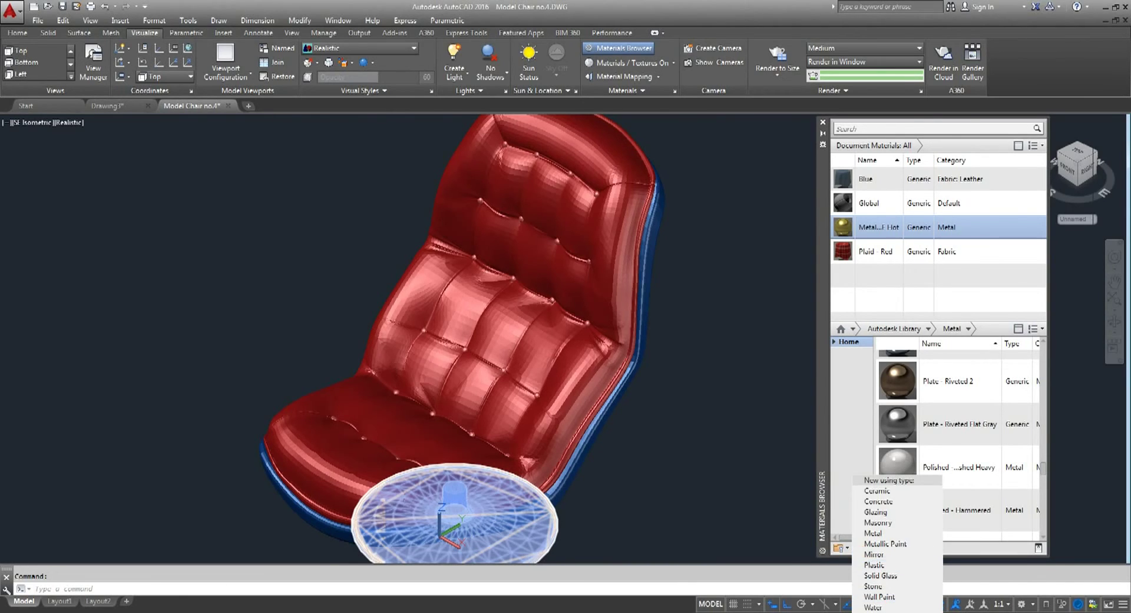
pyautogui.click(889, 479)
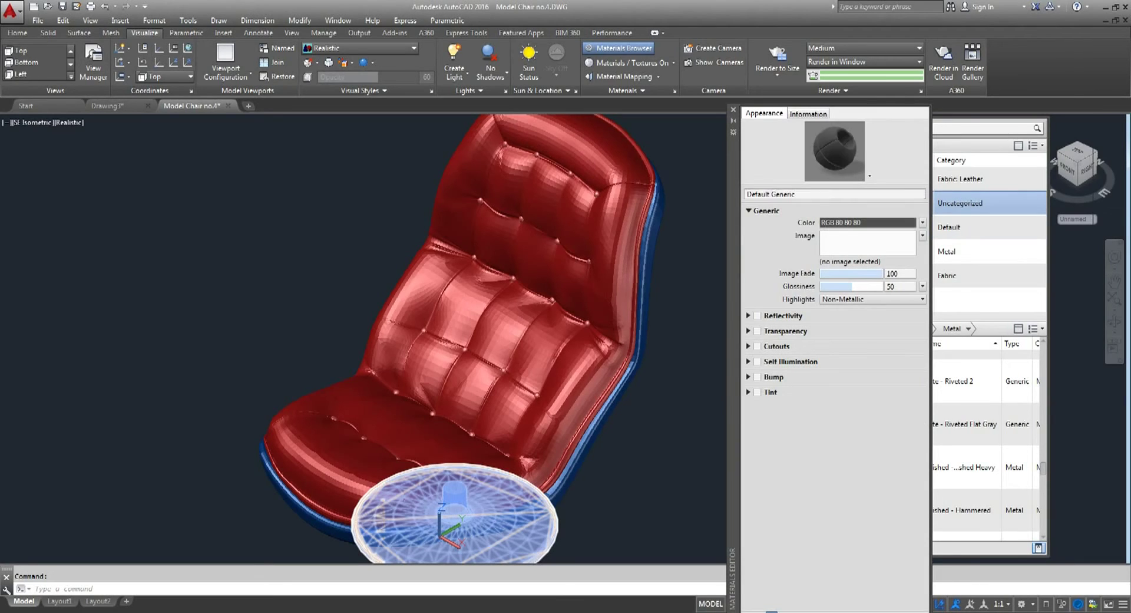
pyautogui.doubleClick(809, 194)
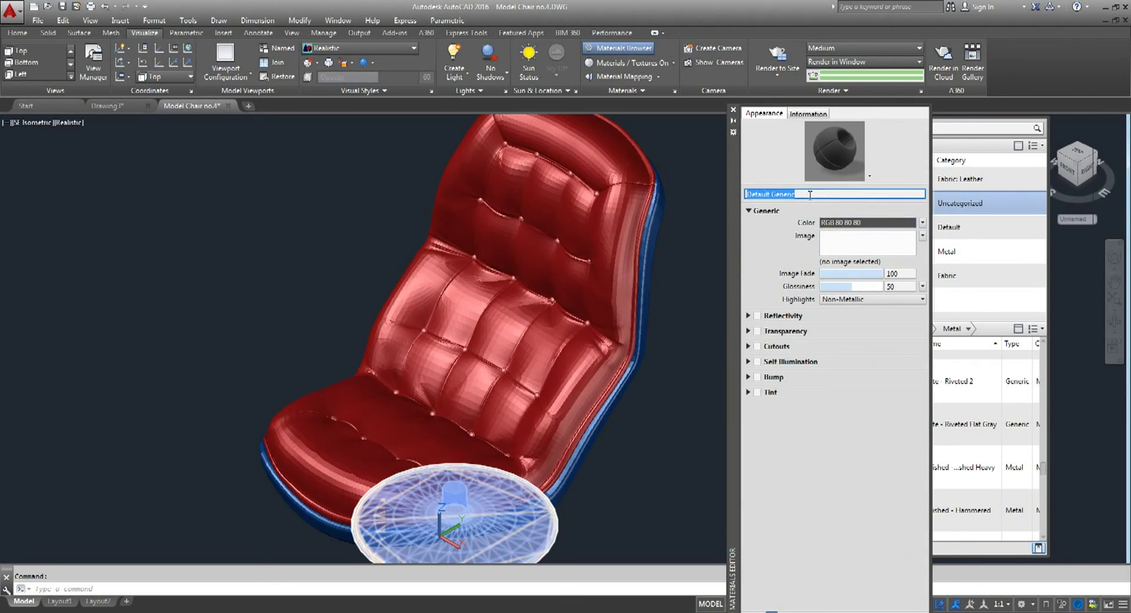
pyautogui.press('BackSpace')
pyautogui.write('m')
pyautogui.write('4')
pyautogui.click(863, 239)
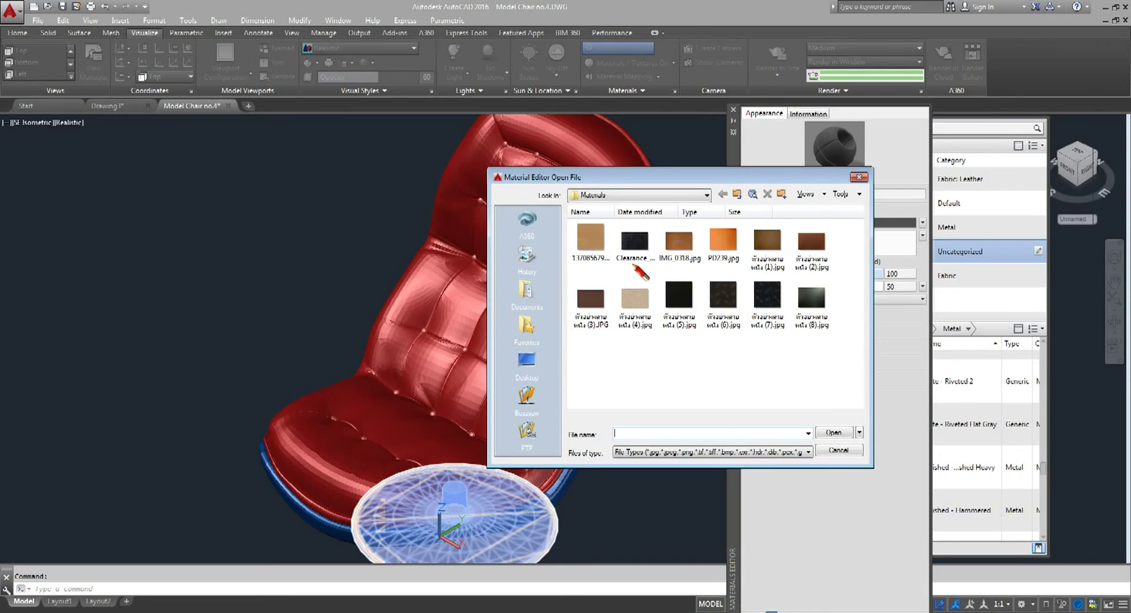
# Load the dark patterned fabric image (7).jpg from the Materials folder as the texture
pyautogui.click(712, 200)
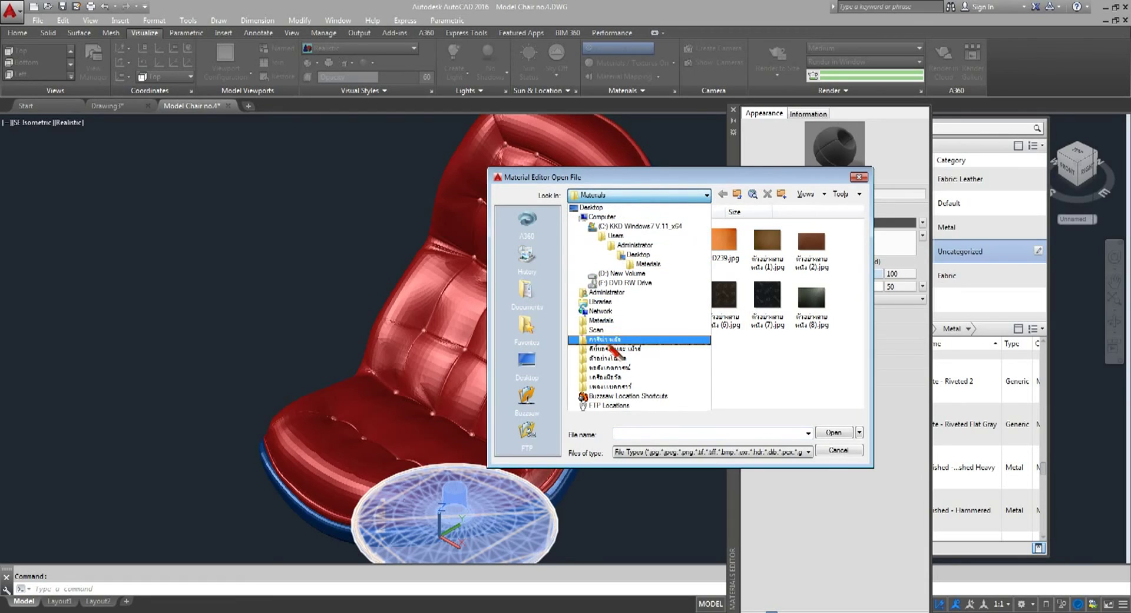
pyautogui.click(781, 375)
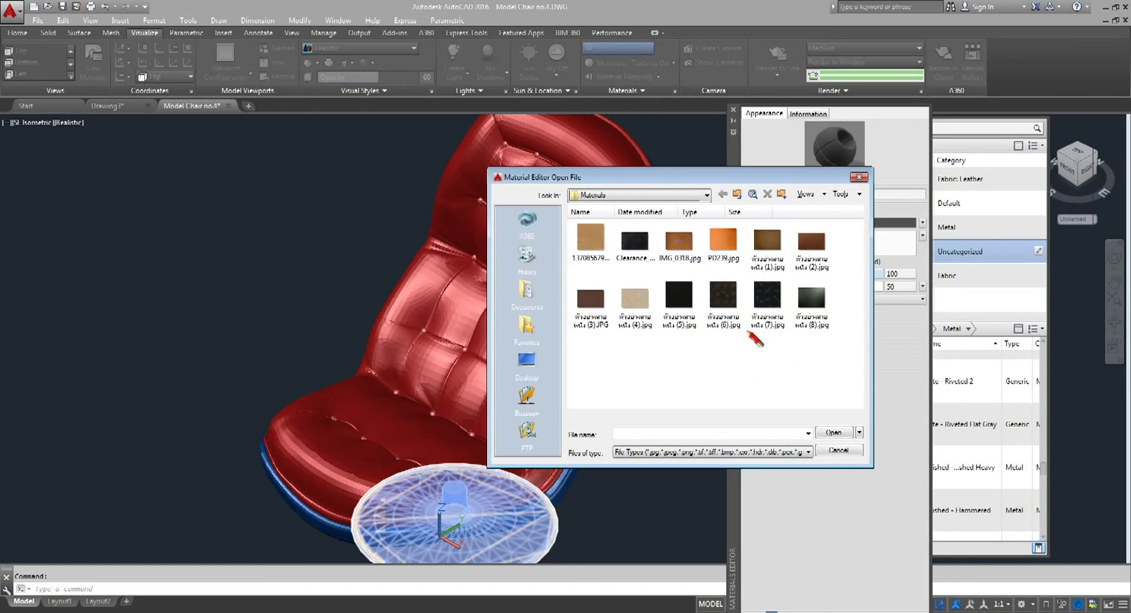
pyautogui.moveTo(767, 295)
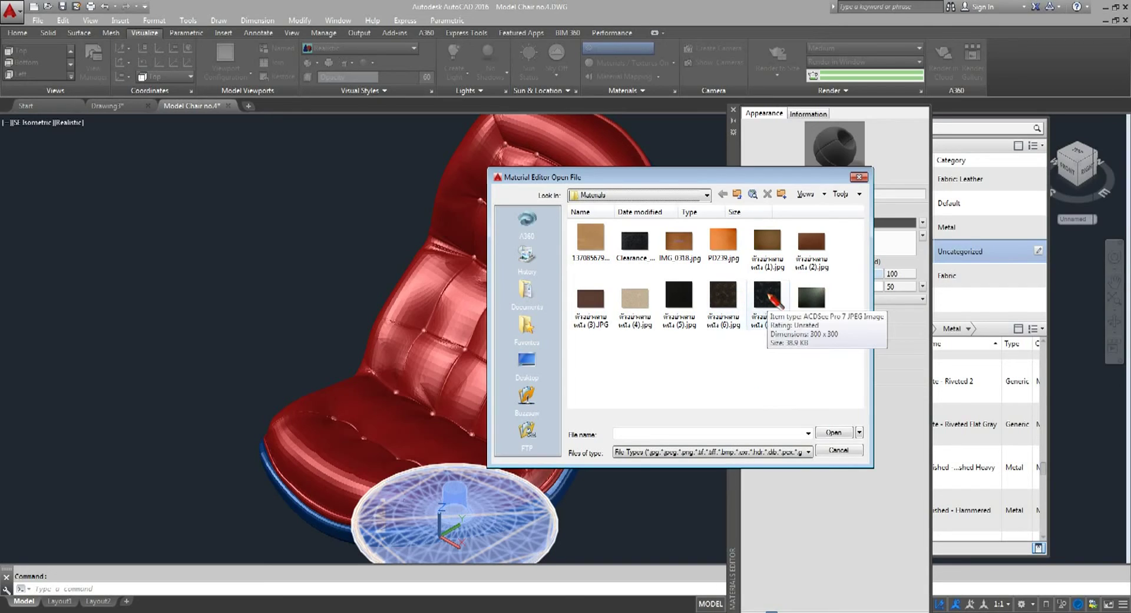
pyautogui.click(768, 298)
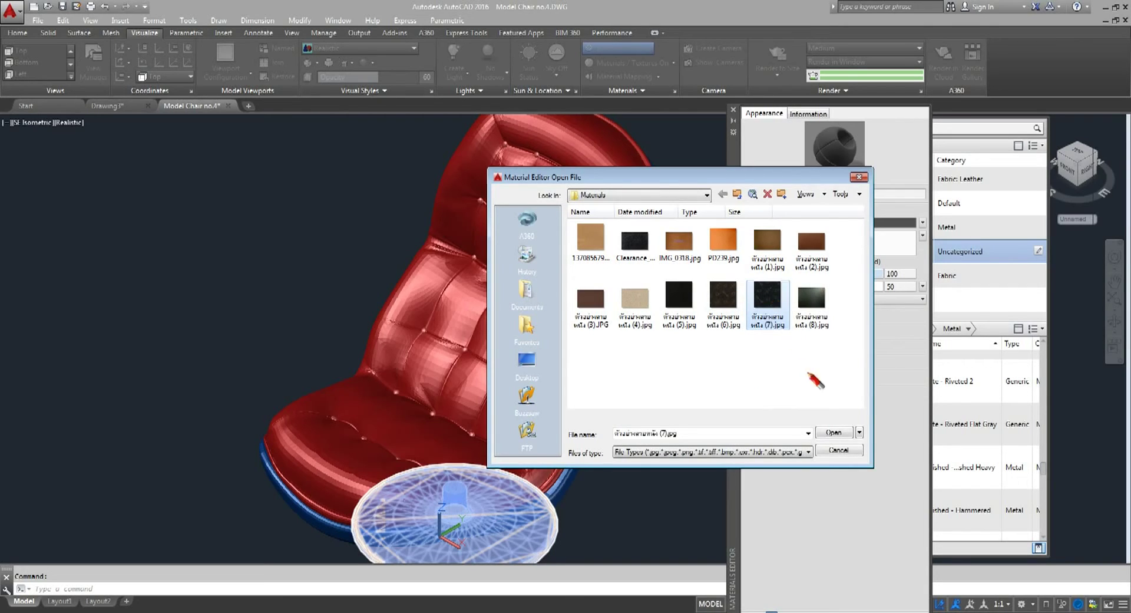
pyautogui.click(833, 433)
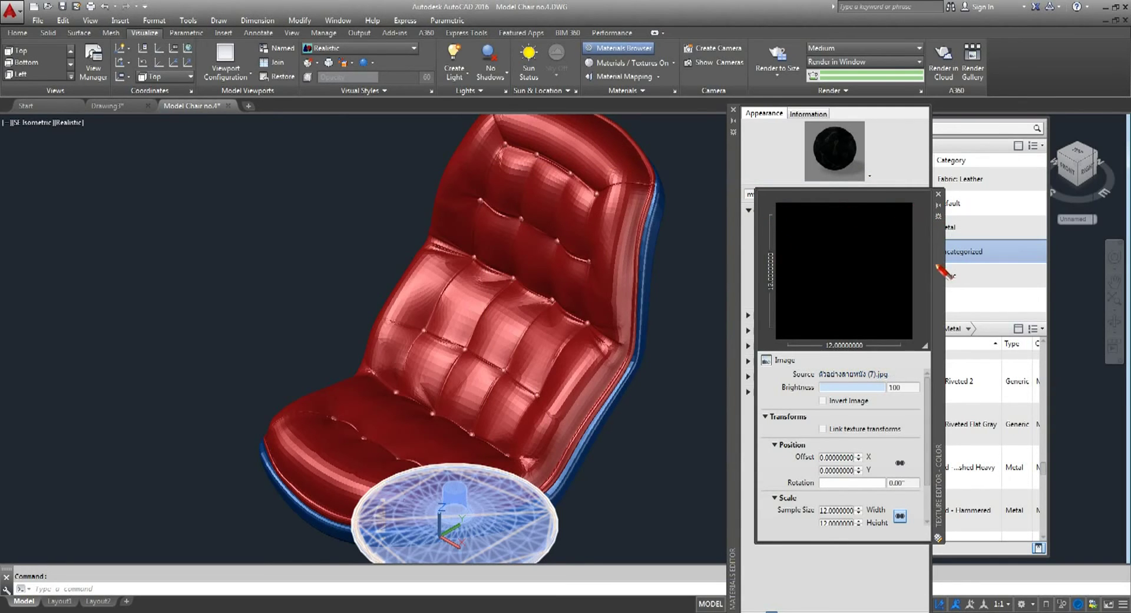
pyautogui.moveTo(940, 277); pyautogui.dragTo(997, 433)
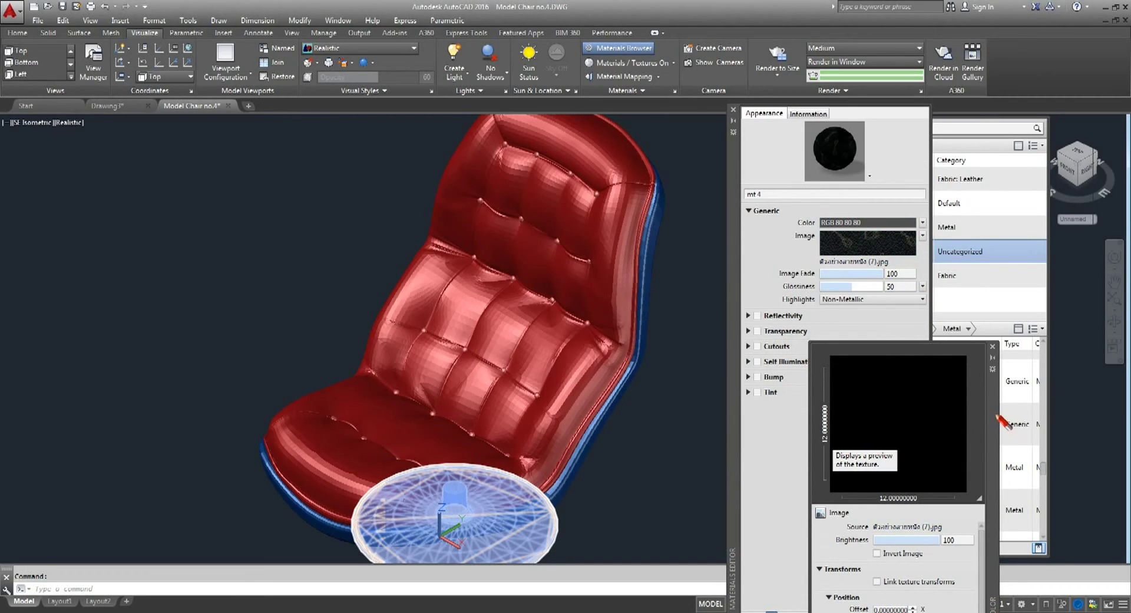
pyautogui.moveTo(1001, 419); pyautogui.dragTo(994, 357)
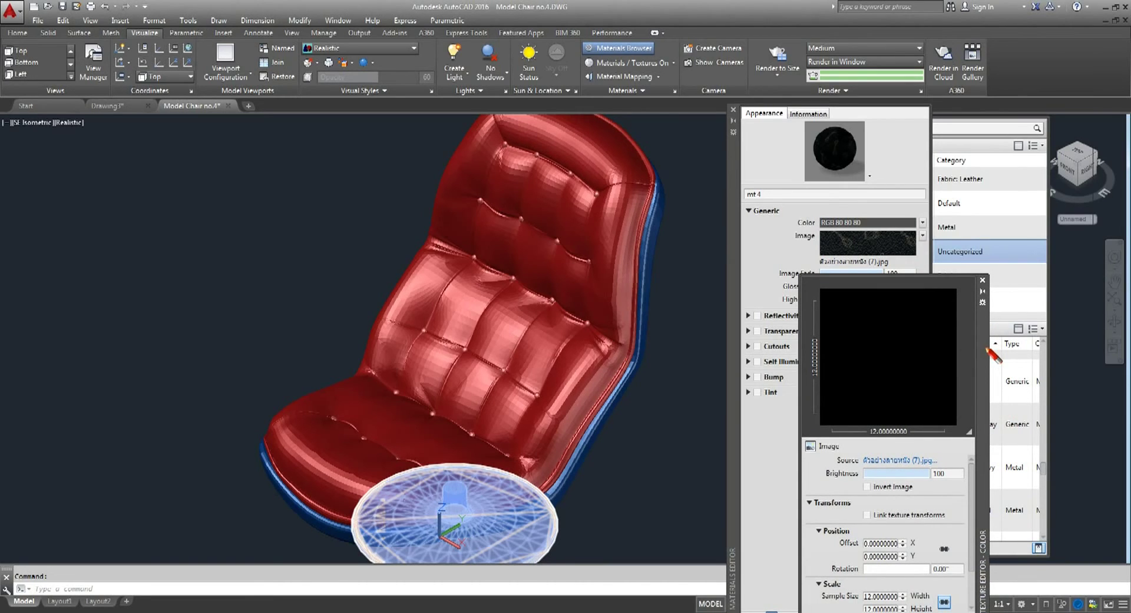
pyautogui.moveTo(985, 350); pyautogui.dragTo(967, 301)
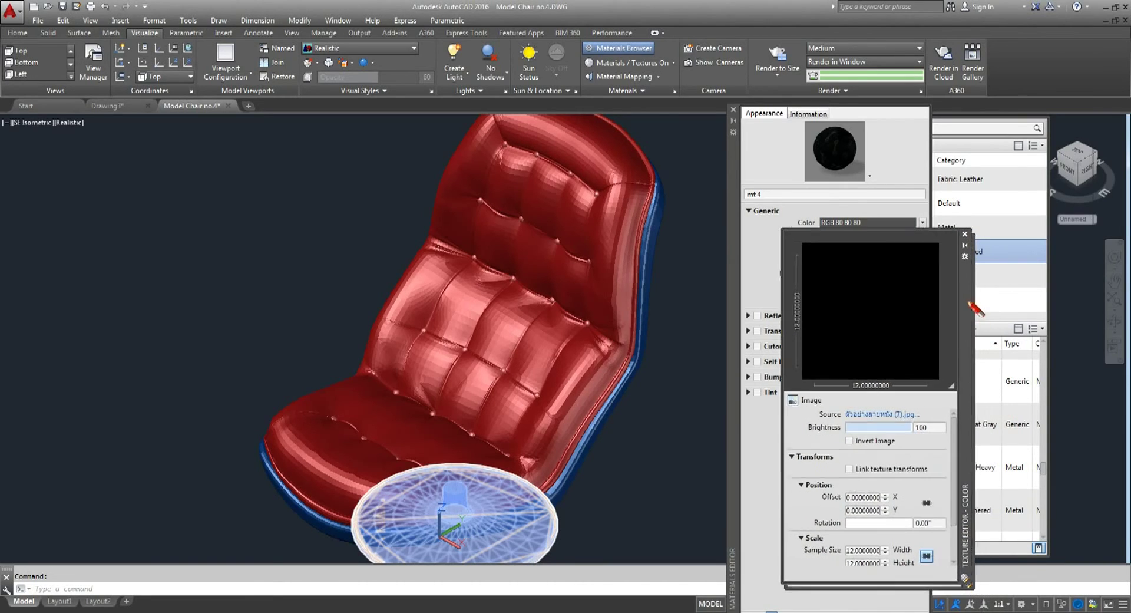
# Switch the mt 4 swatch preview to a cube, closing the texture and material editors
pyautogui.click(964, 233)
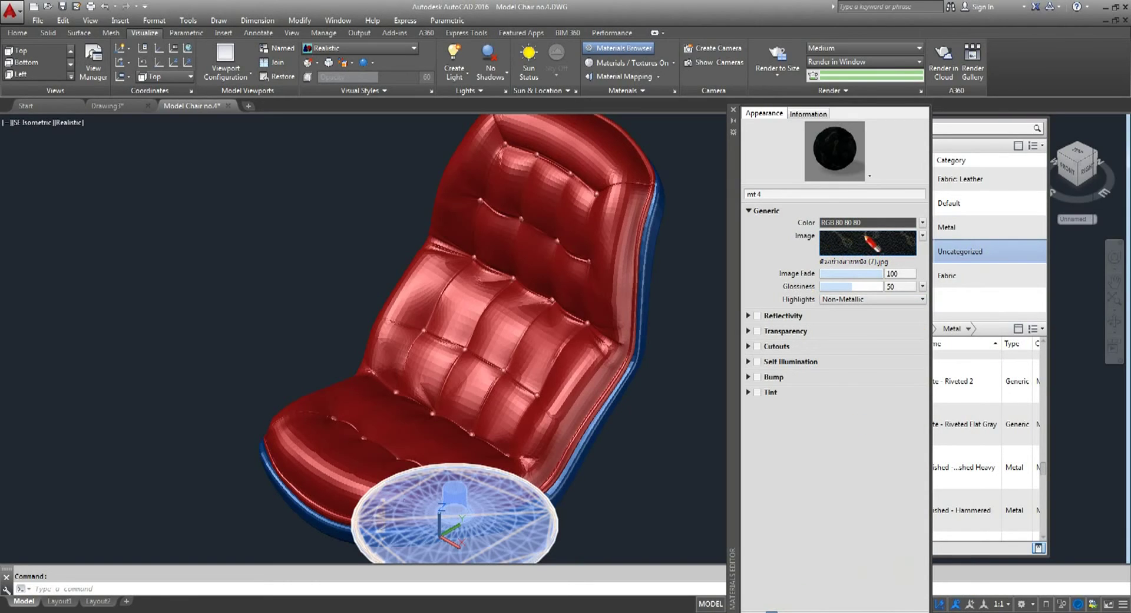
pyautogui.click(870, 176)
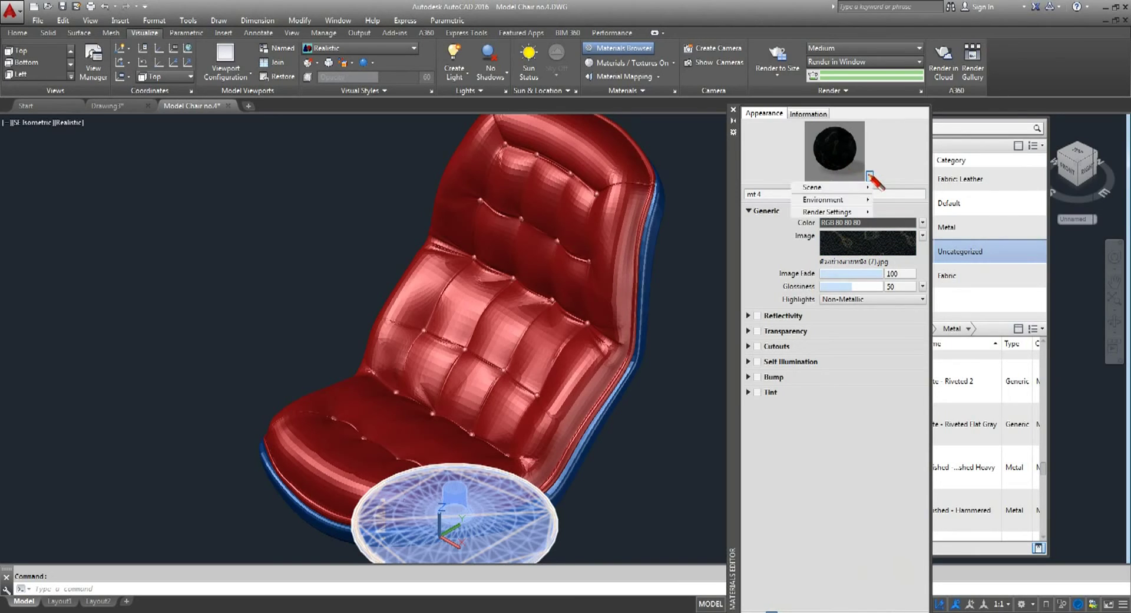
pyautogui.moveTo(822, 188)
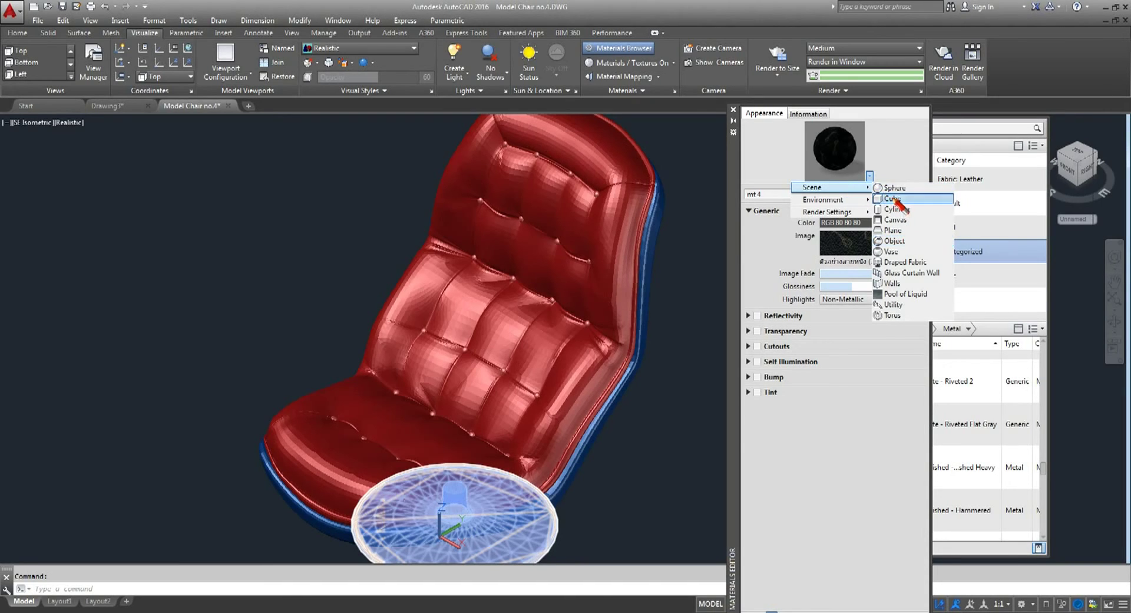
pyautogui.click(886, 188)
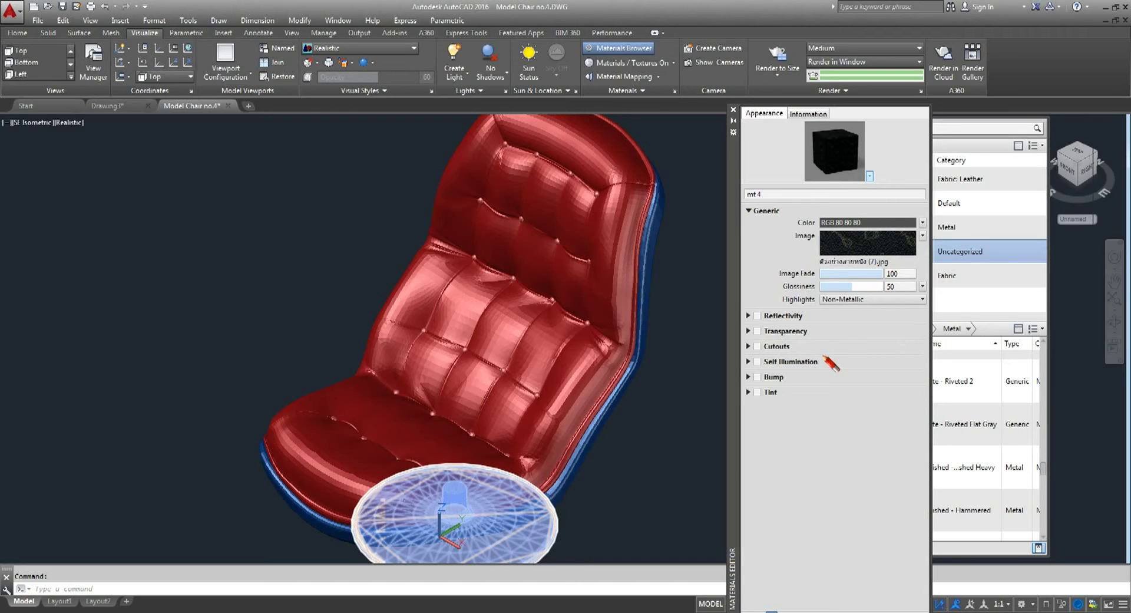
pyautogui.click(733, 109)
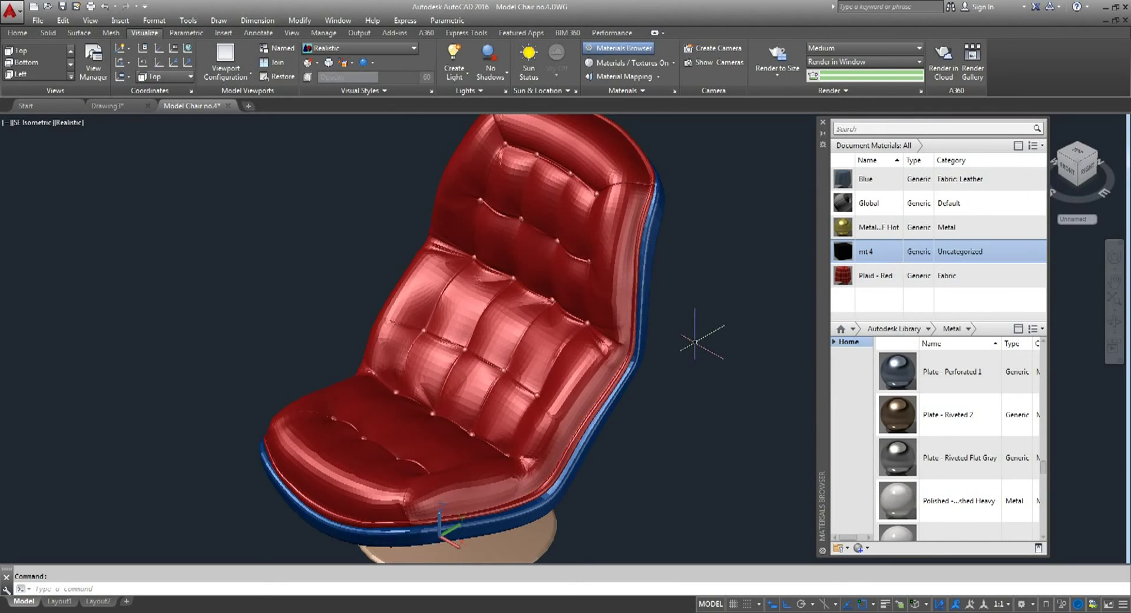
# Apply the mt4 material to the chair's outer shell
pyautogui.scroll(2, 694, 341)
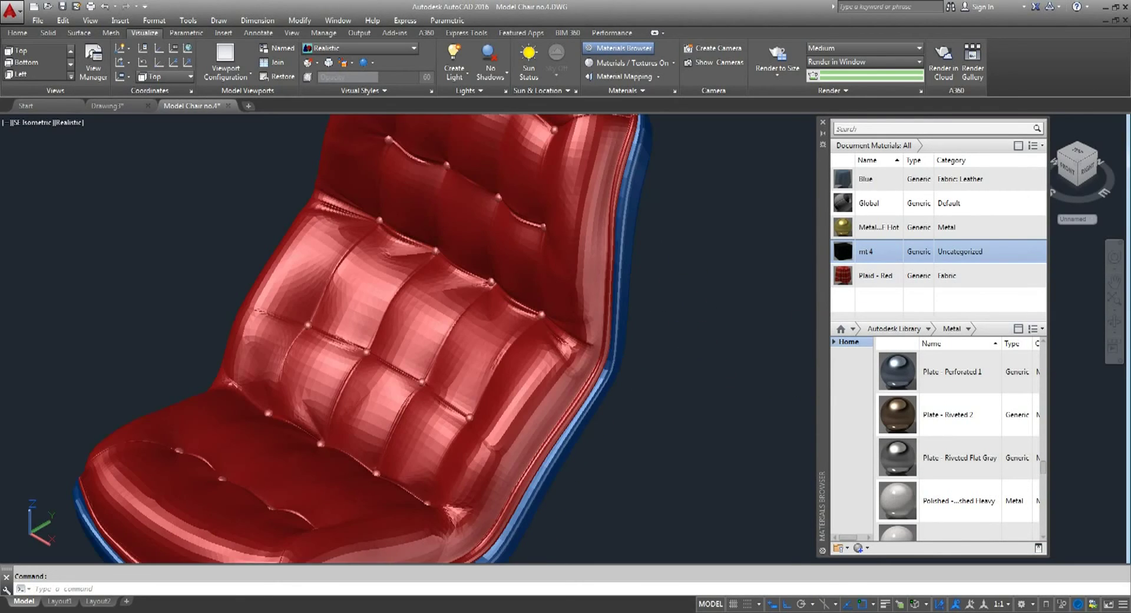
pyautogui.scroll(1, 683, 304)
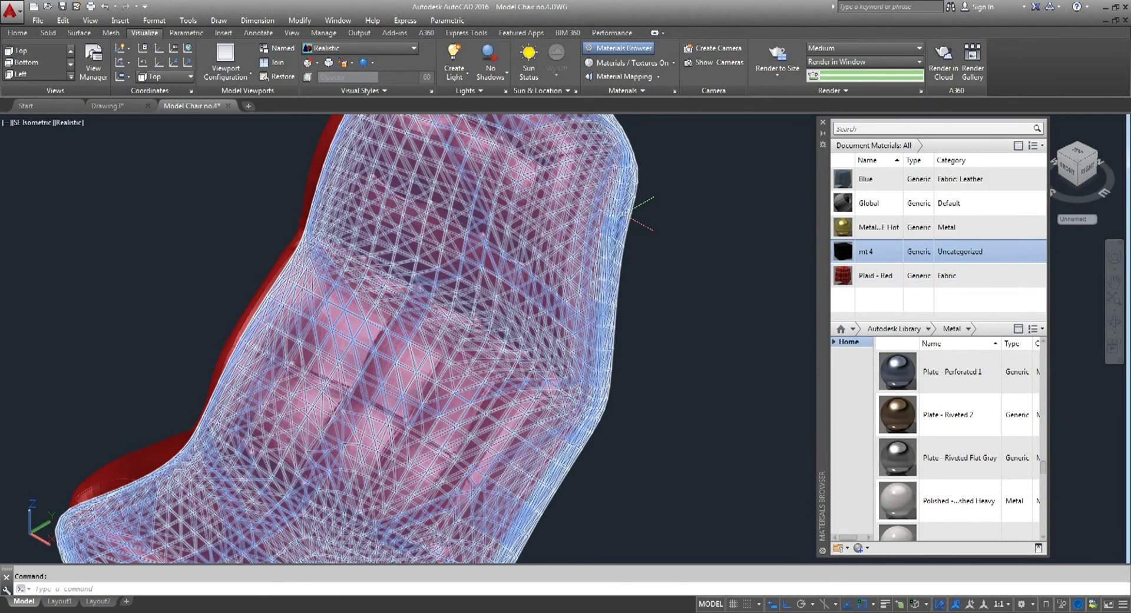
pyautogui.click(631, 212)
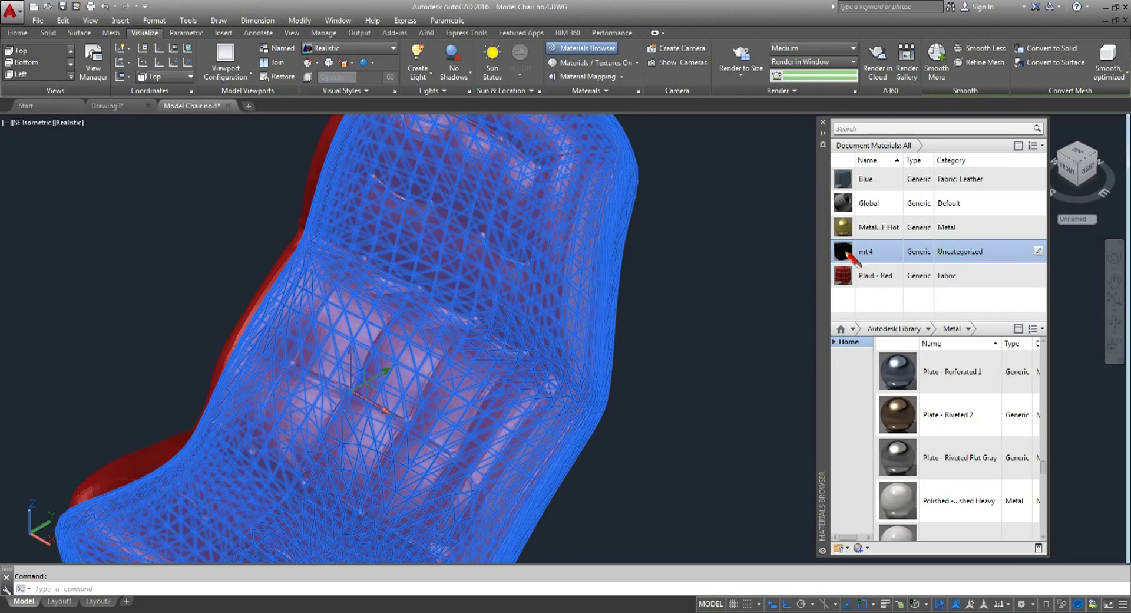
pyautogui.moveTo(848, 251); pyautogui.dragTo(672, 391)
# Orbit the chair around to view its back
pyautogui.scroll(-3, 662, 383)
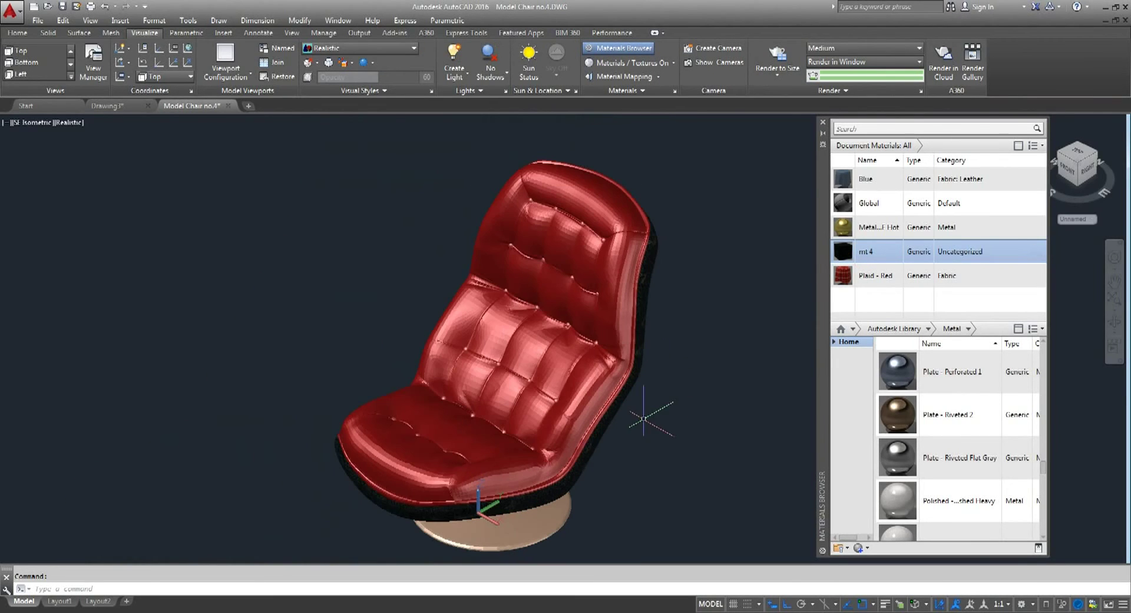
pyautogui.scroll(1, 651, 412)
pyautogui.click(1113, 321)
pyautogui.moveTo(687, 399)
pyautogui.mouseDown()
pyautogui.moveTo(553, 328)
pyautogui.moveTo(295, 357)
pyautogui.moveTo(328, 251)
pyautogui.moveTo(328, 298)
pyautogui.moveTo(429, 328)
pyautogui.moveTo(538, 306)
pyautogui.moveTo(560, 281)
pyautogui.moveTo(565, 293)
pyautogui.moveTo(514, 313)
pyautogui.moveTo(464, 305)
pyautogui.moveTo(470, 328)
pyautogui.moveTo(523, 297)
pyautogui.moveTo(460, 371)
pyautogui.mouseUp()
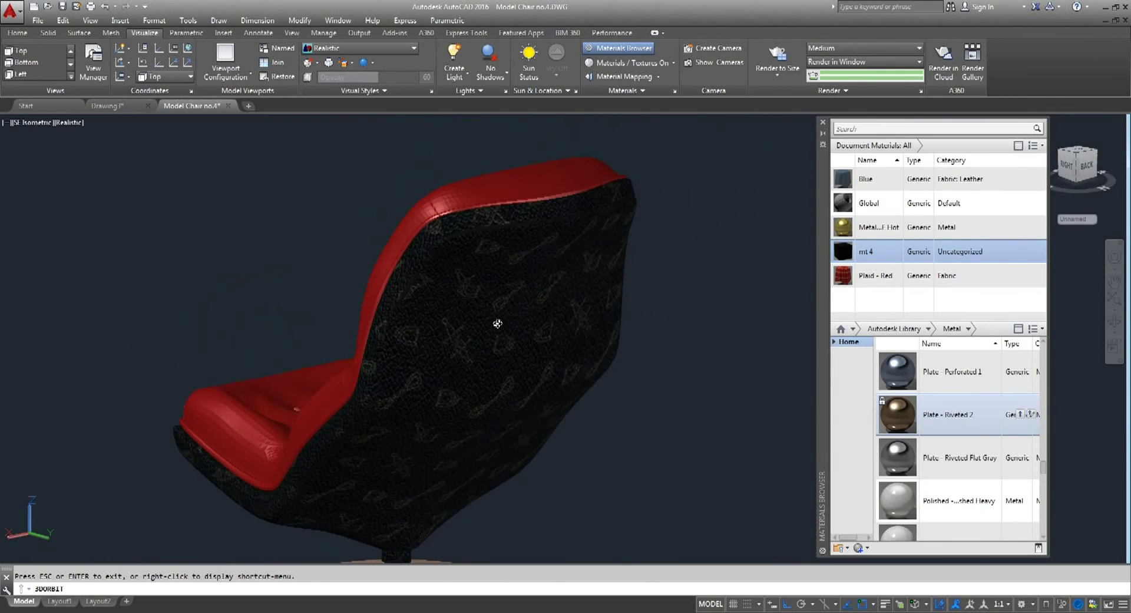
pyautogui.rightClick(647, 301)
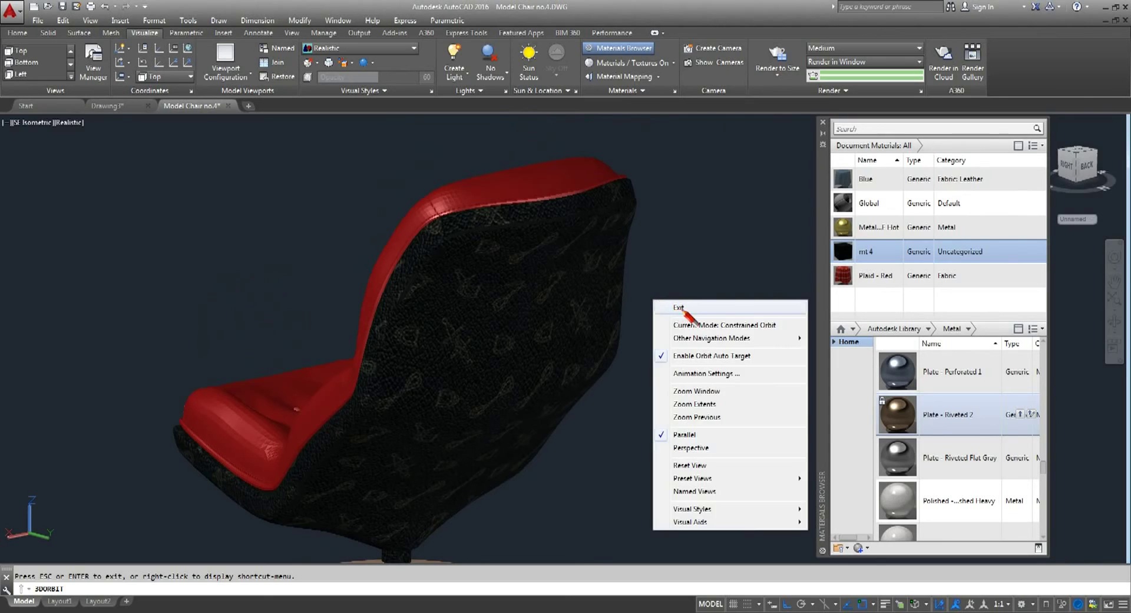
pyautogui.click(682, 308)
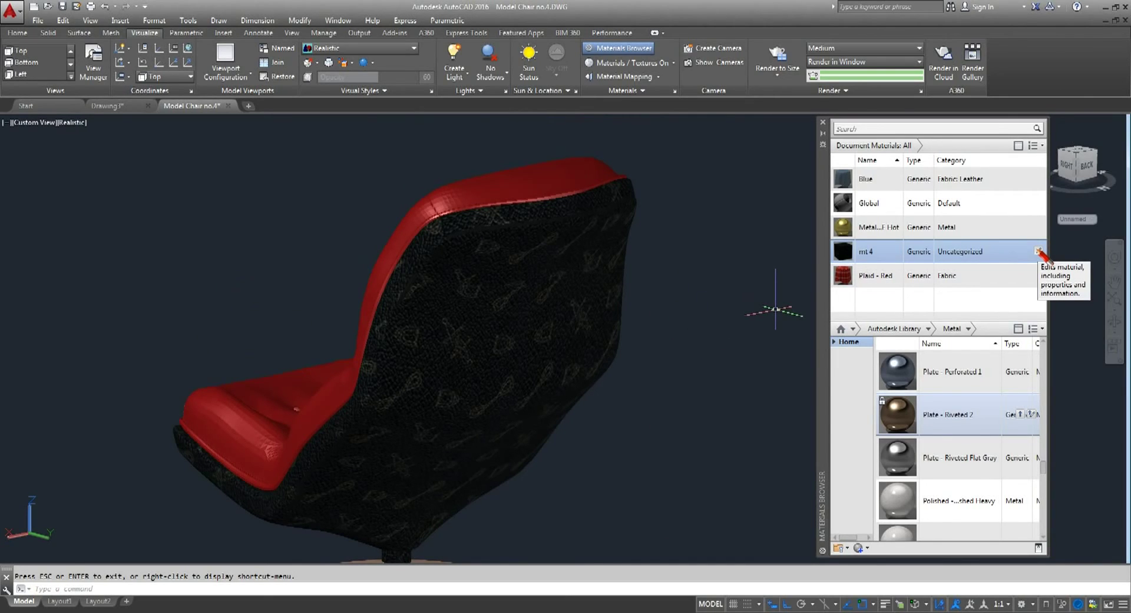
# Open the mt4 material's texture image settings and bring its Scale section into view
pyautogui.click(1038, 250)
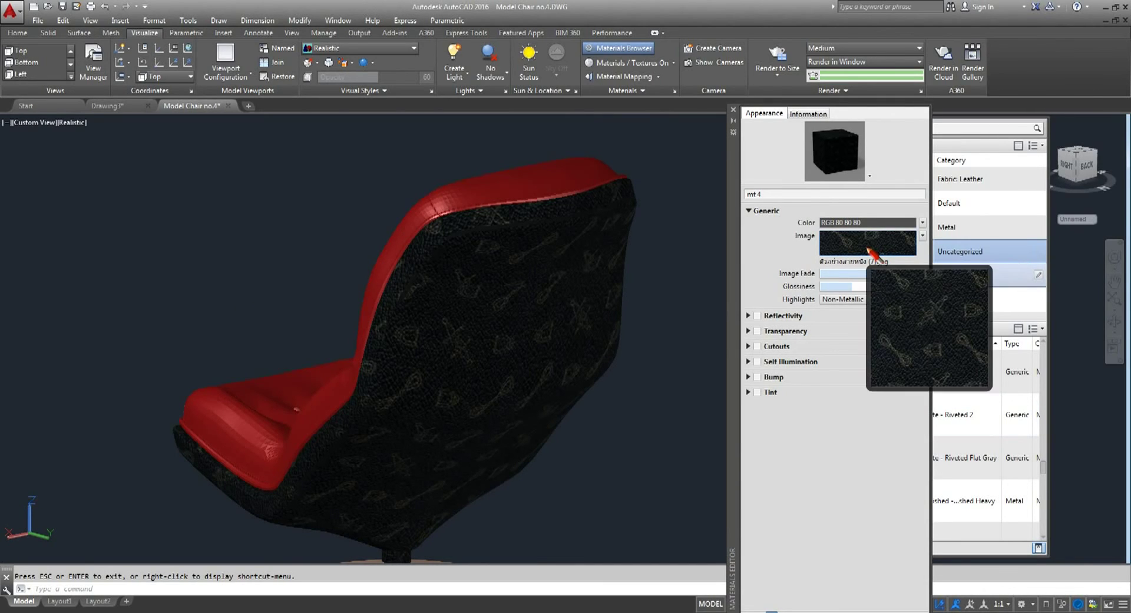
pyautogui.moveTo(867, 242)
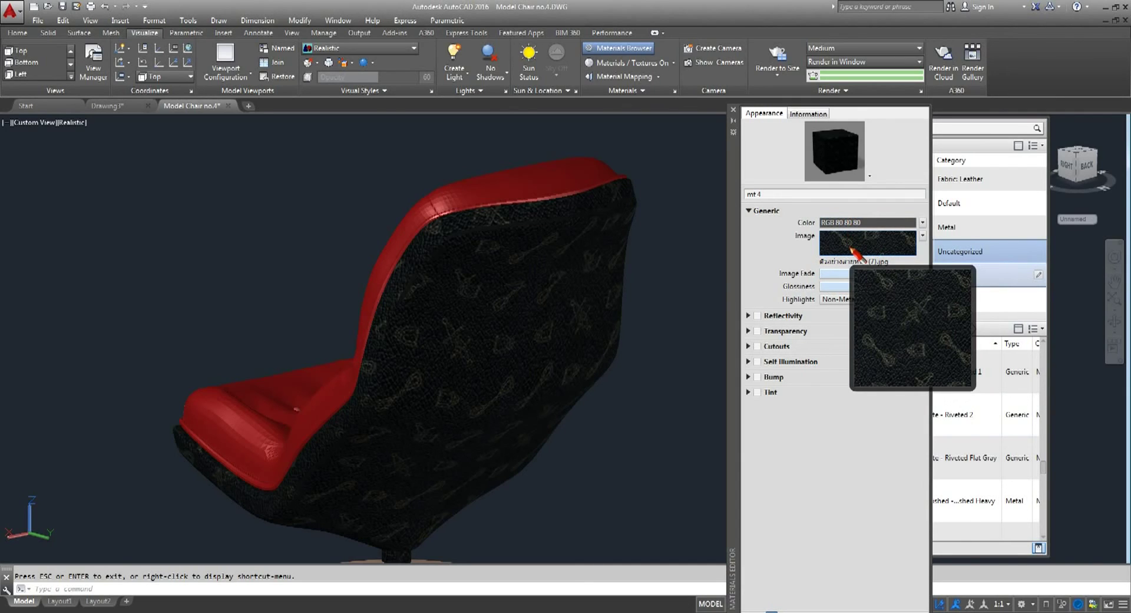
pyautogui.click(852, 250)
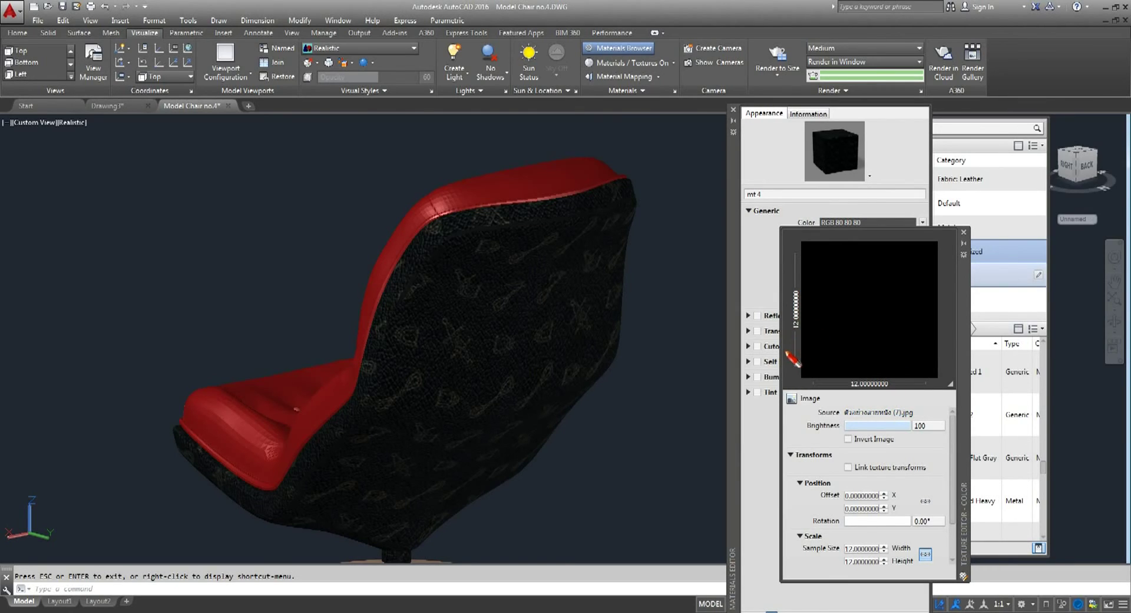
pyautogui.scroll(-2, 919, 472)
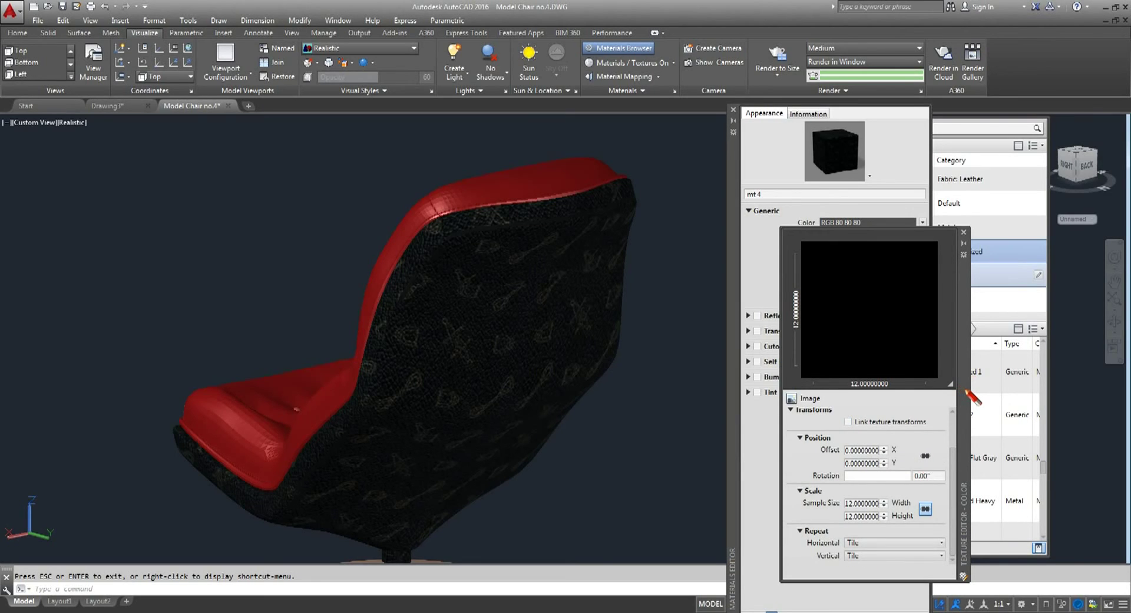
pyautogui.moveTo(972, 397); pyautogui.dragTo(972, 329)
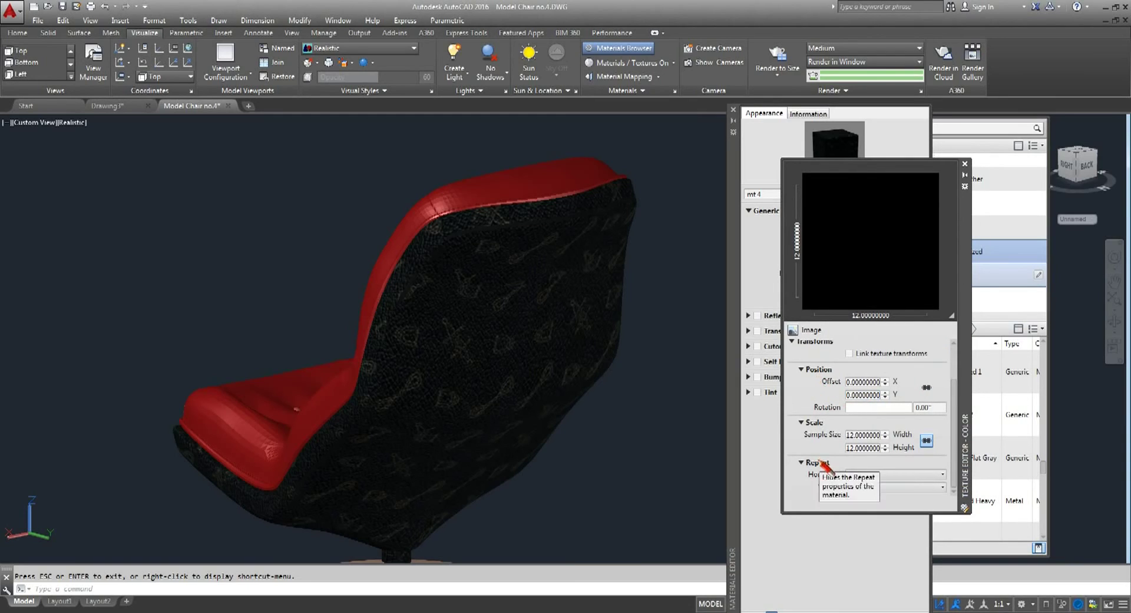
pyautogui.click(864, 381)
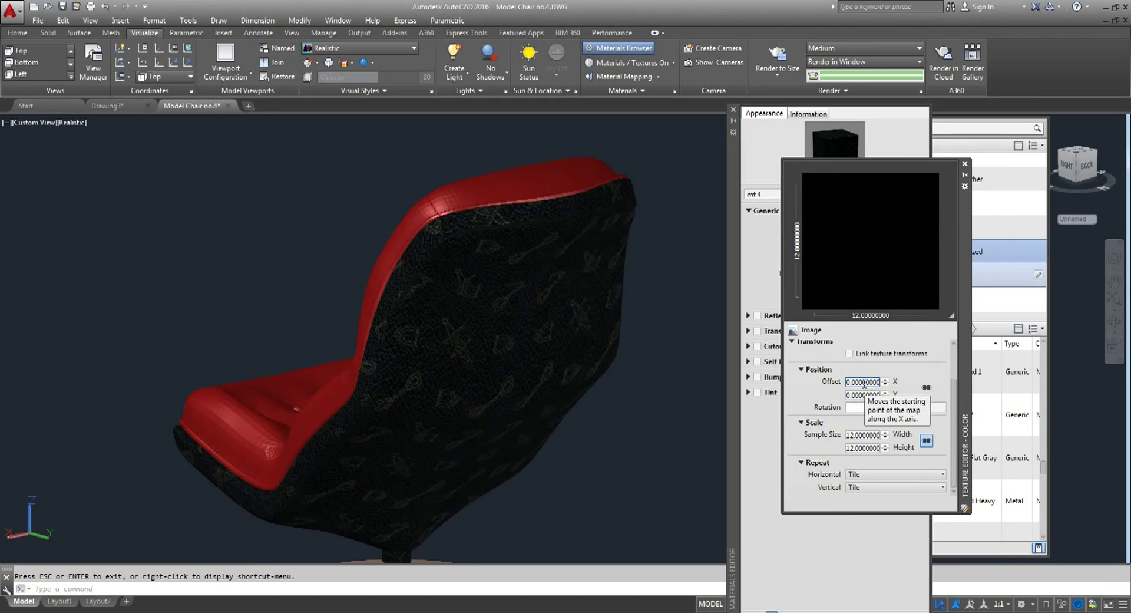
# Set the texture Sample Size width to 6, making it 6 × 6, and check the chair
pyautogui.click(858, 435)
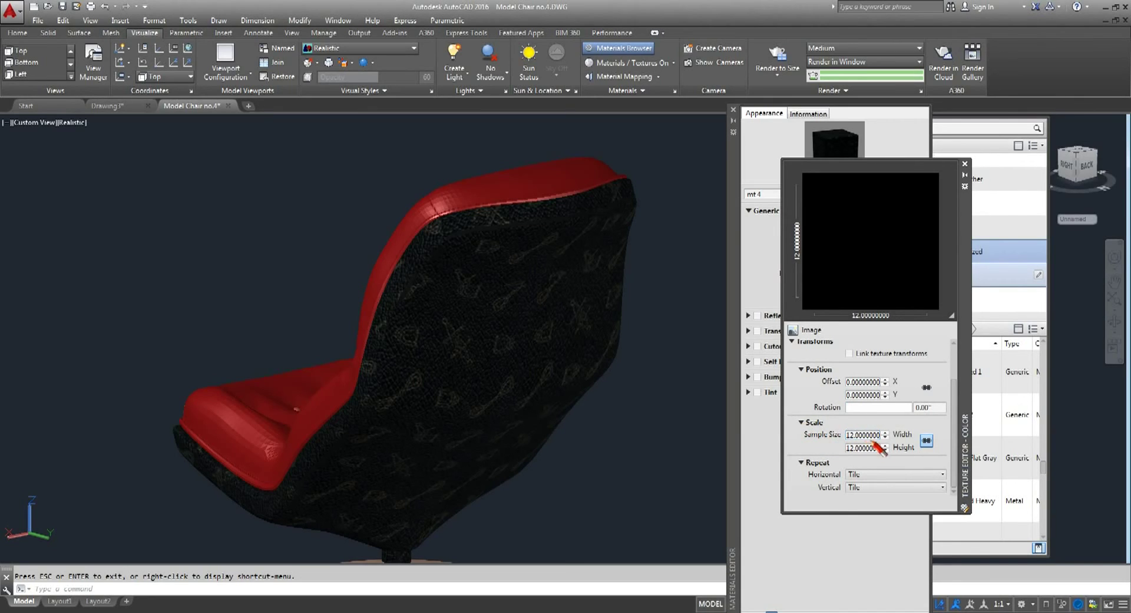
pyautogui.click(852, 434)
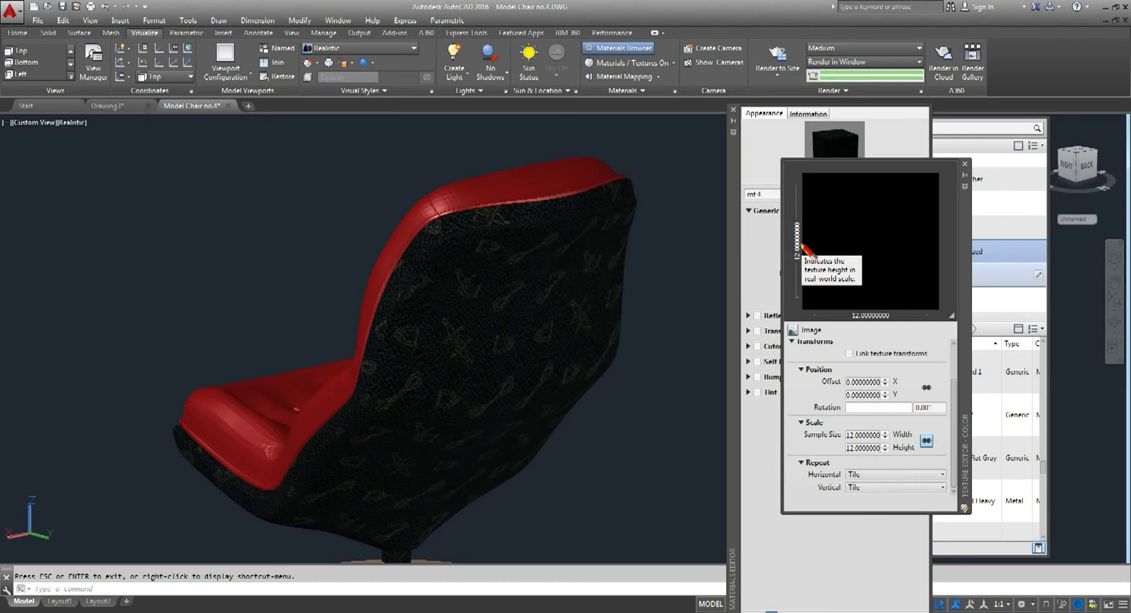
pyautogui.doubleClick(860, 435)
pyautogui.write('2.00000000')
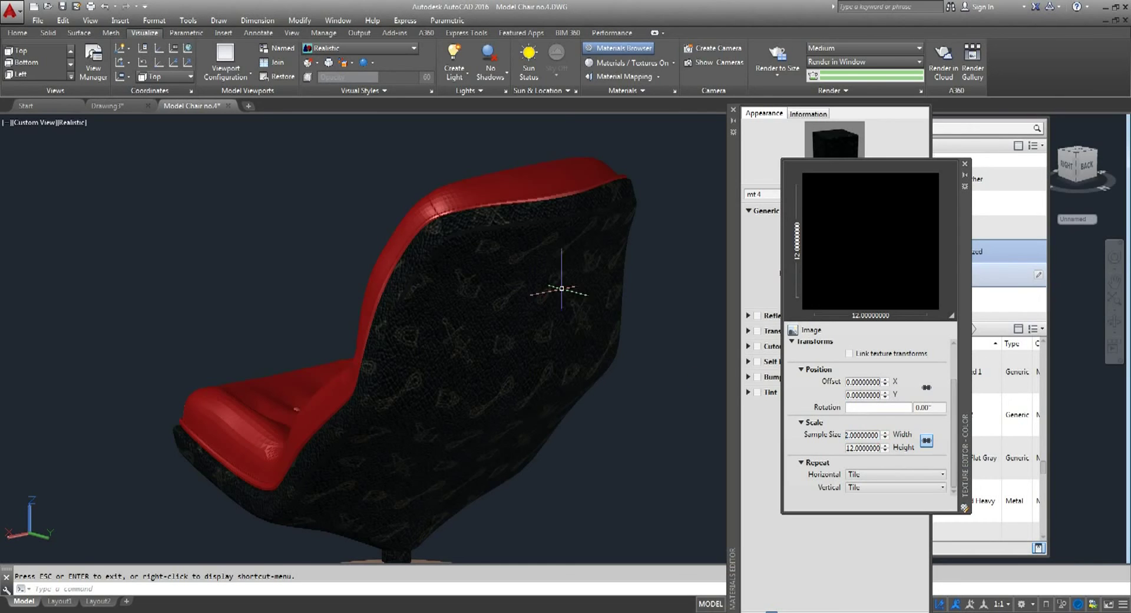
pyautogui.scroll(3, 675, 439)
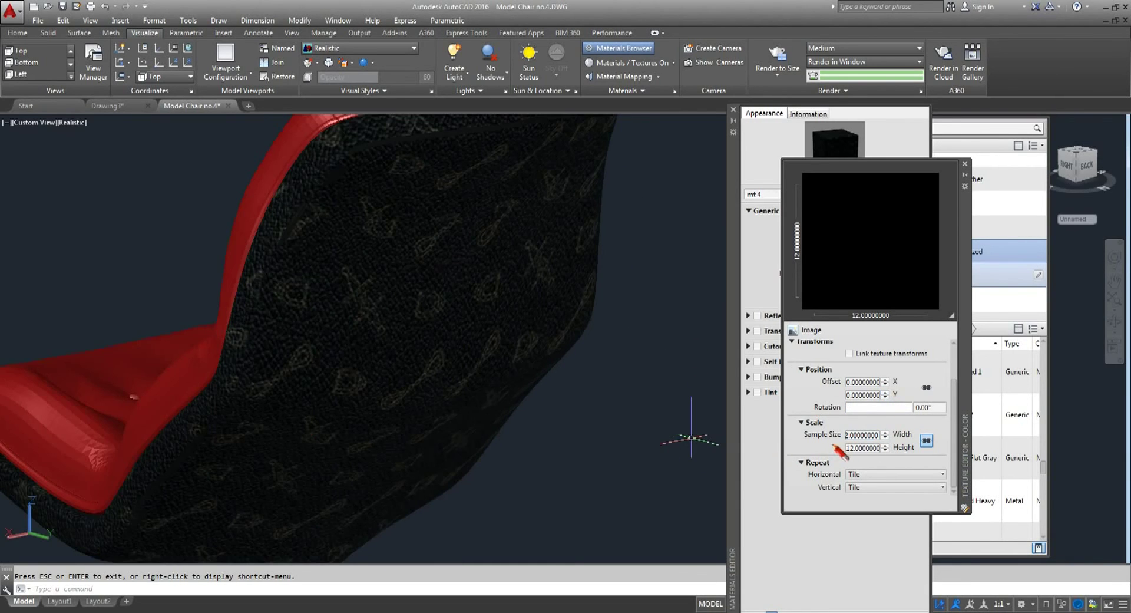
pyautogui.doubleClick(872, 434)
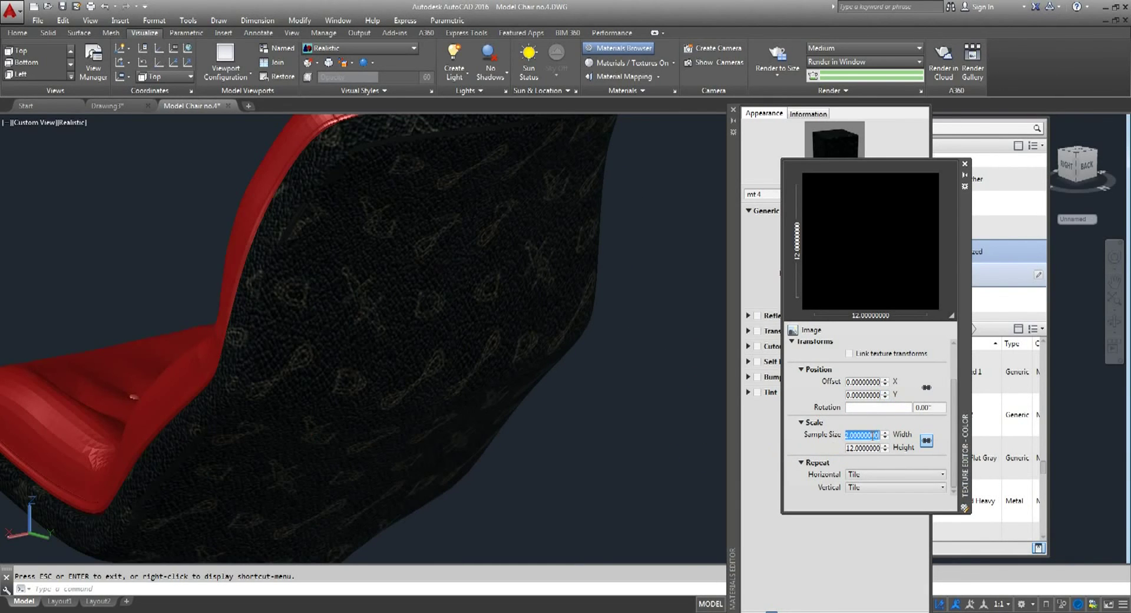
pyautogui.press('BackSpace')
pyautogui.doubleClick(867, 451)
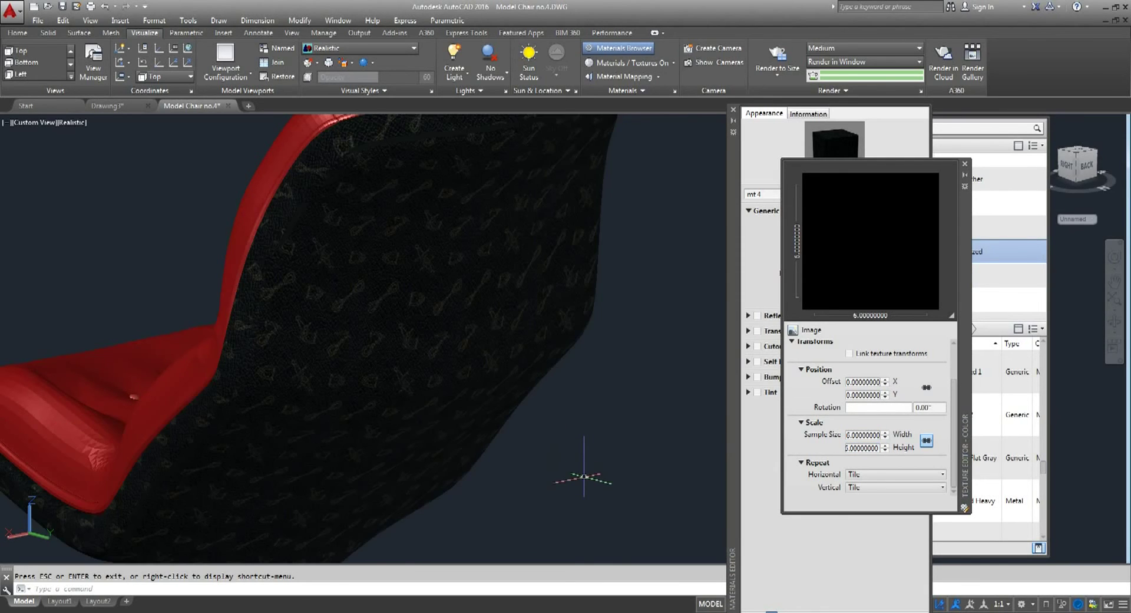
pyautogui.scroll(-5, 583, 476)
pyautogui.scroll(2, 577, 480)
pyautogui.scroll(4, 471, 435)
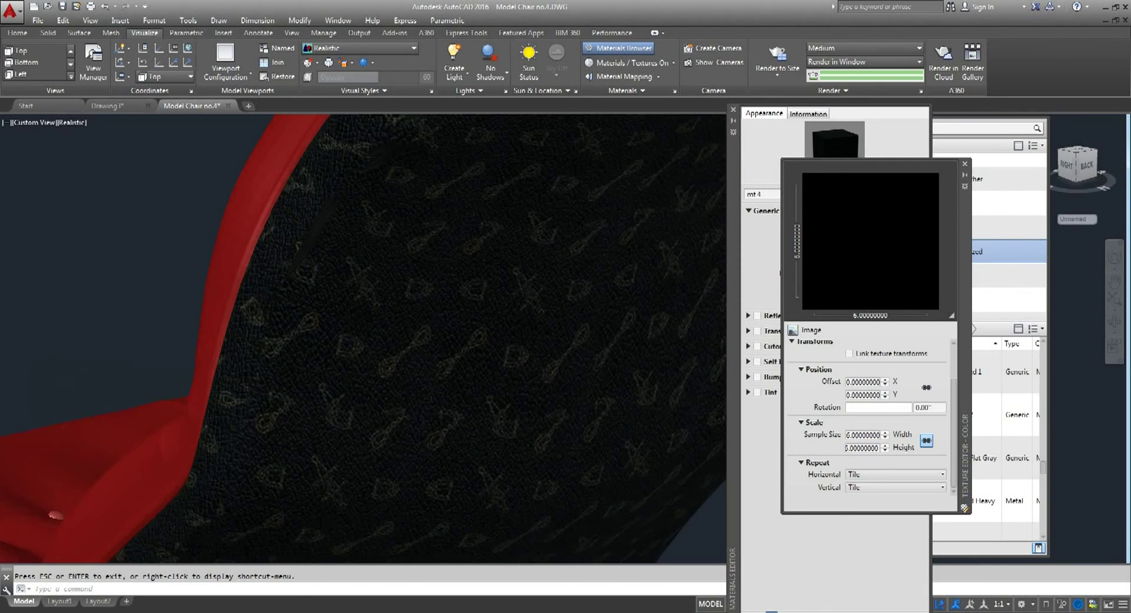
pyautogui.scroll(-3, 499, 381)
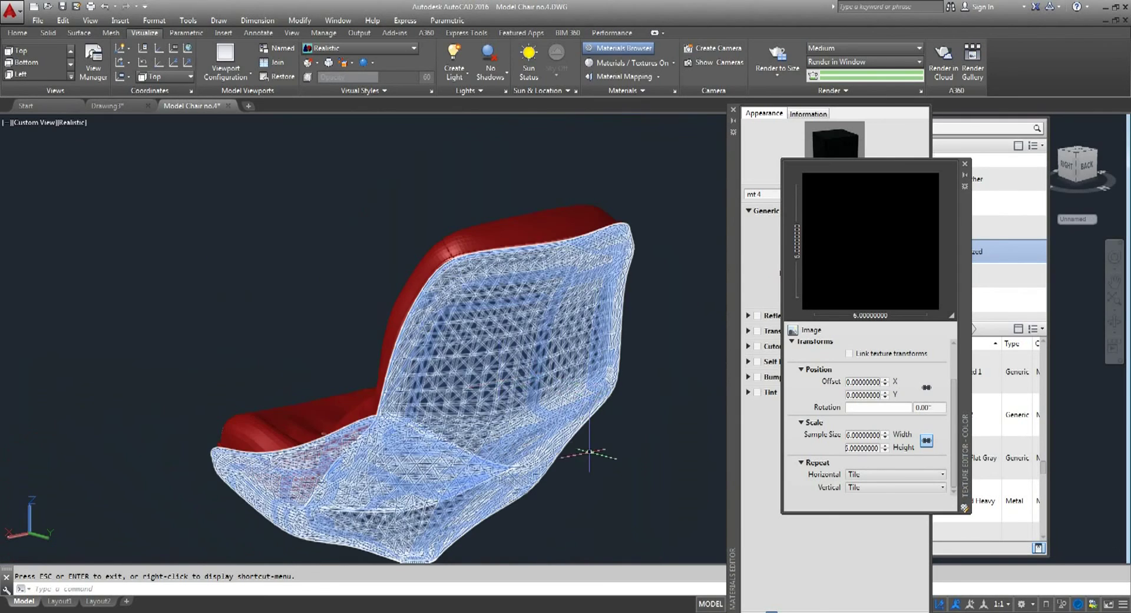
pyautogui.scroll(-3, 583, 419)
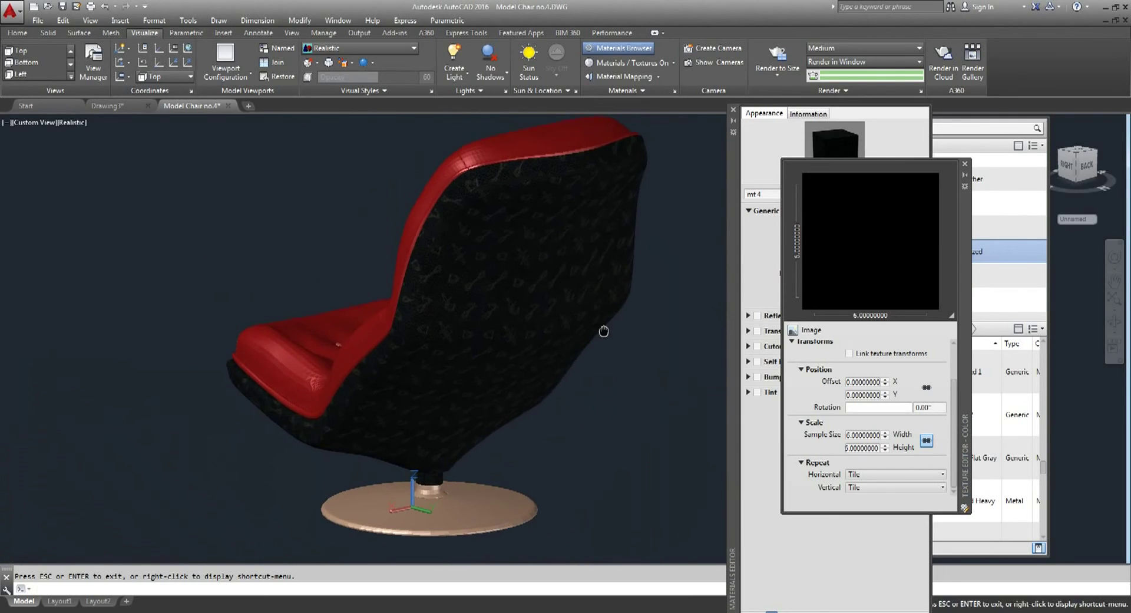
# Close the texture and material editors and orbit to look down on the seat
pyautogui.click(966, 165)
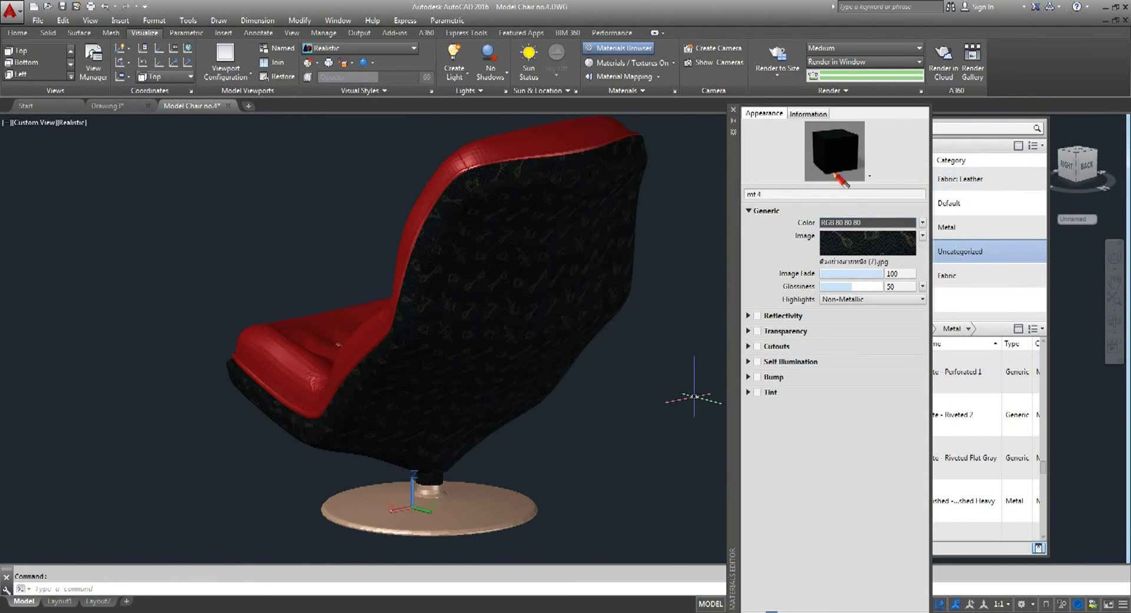
pyautogui.click(733, 109)
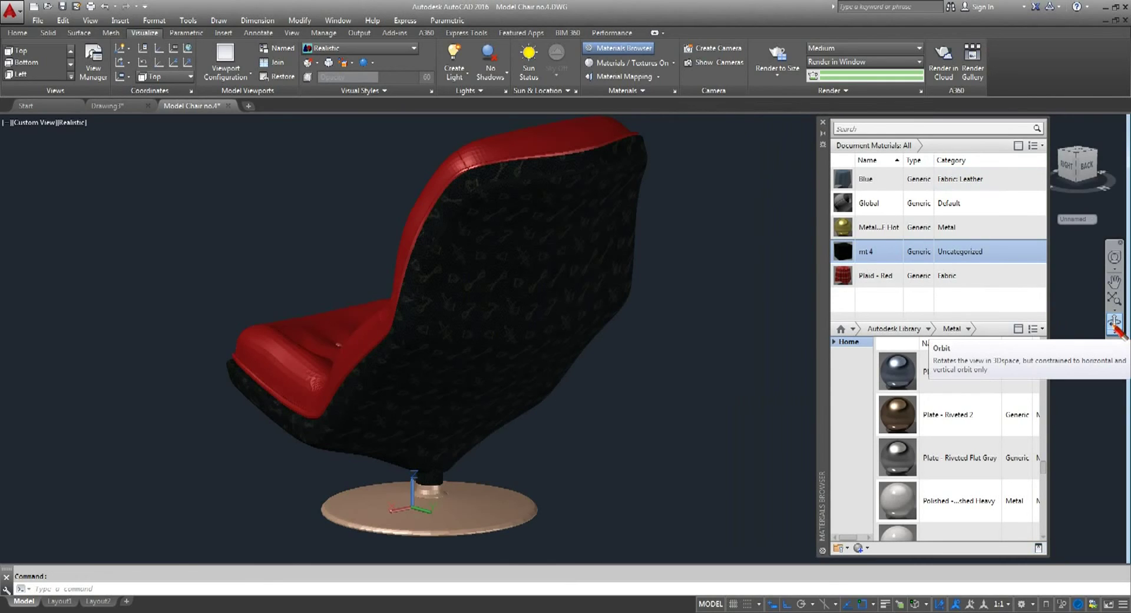
pyautogui.click(1114, 321)
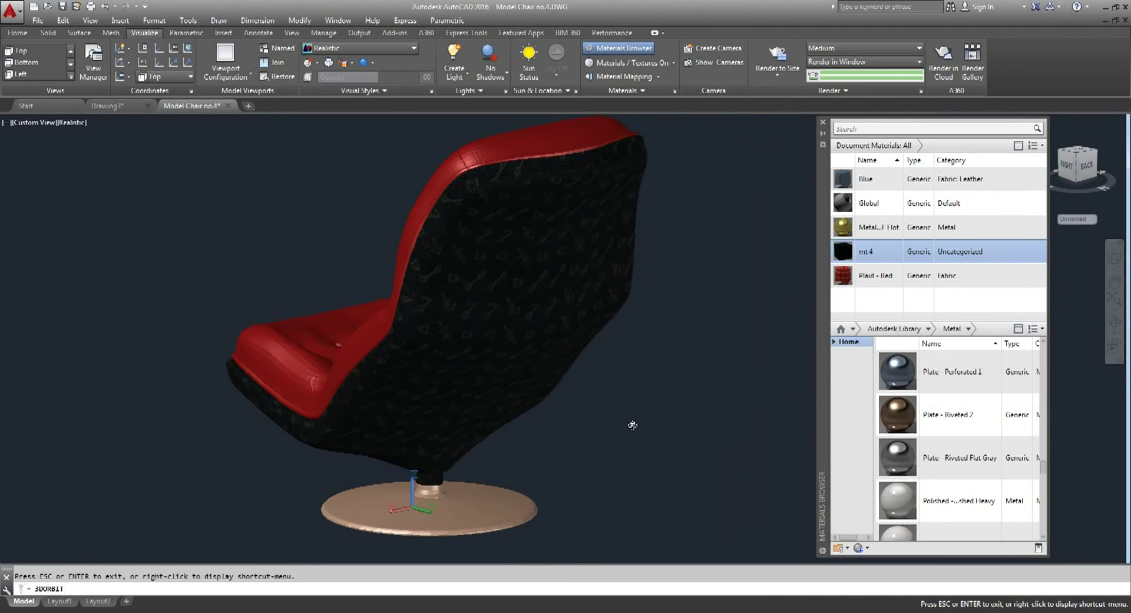
pyautogui.moveTo(559, 434)
pyautogui.mouseDown()
pyautogui.moveTo(455, 470)
pyautogui.moveTo(461, 330)
pyautogui.moveTo(455, 405)
pyautogui.mouseUp()
pyautogui.rightClick(713, 291)
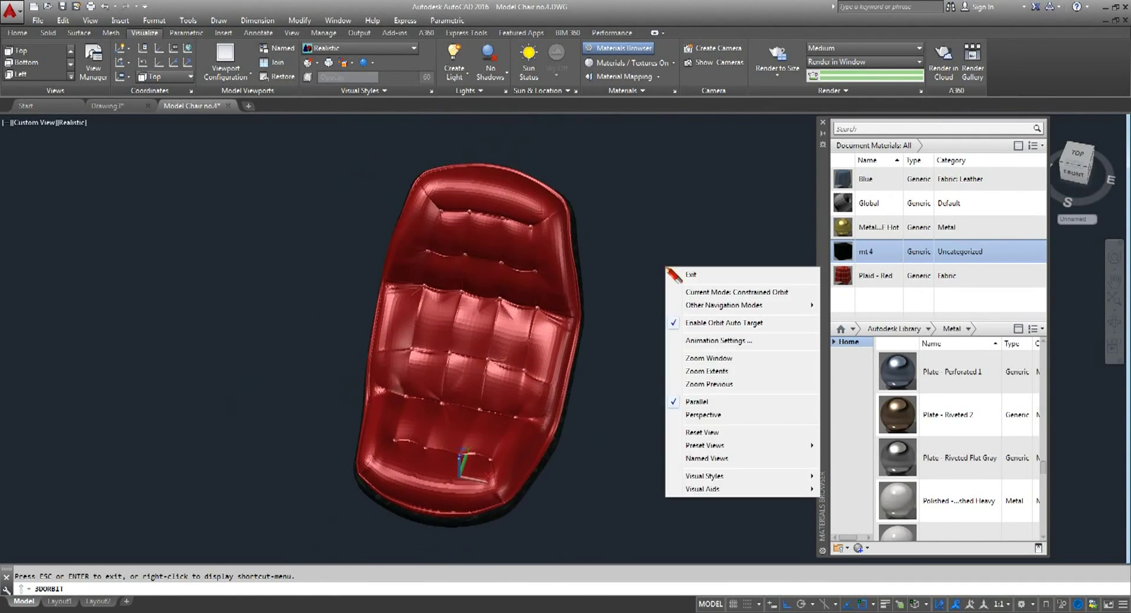
pyautogui.click(706, 289)
pyautogui.moveTo(875, 274)
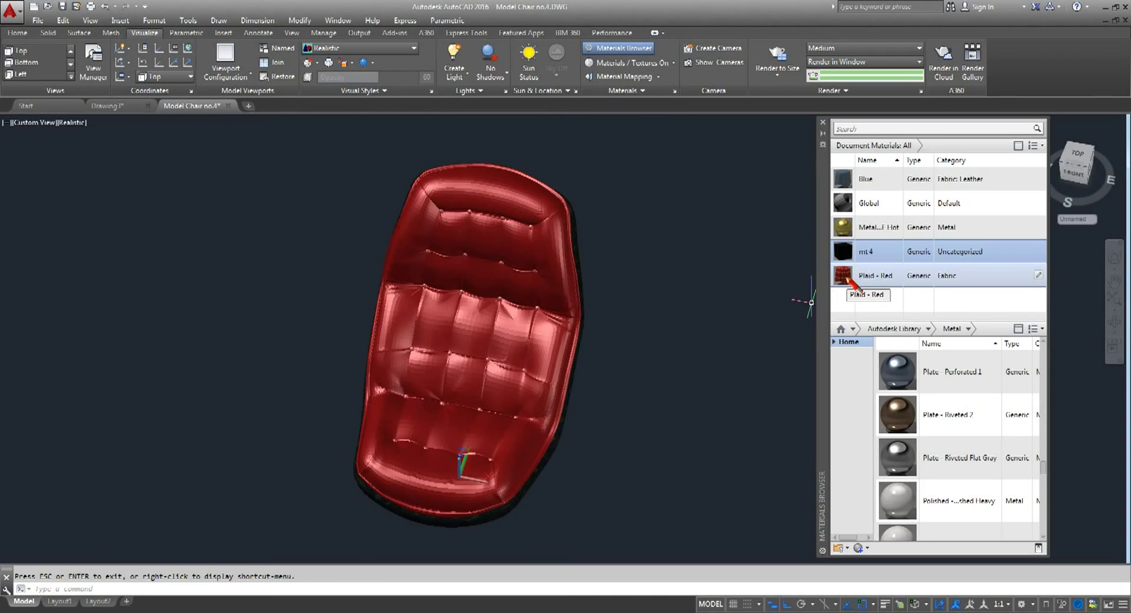
# Try Plaid - Red on the seat, then undo the assignment
pyautogui.moveTo(850, 284)
pyautogui.mouseDown()
pyautogui.moveTo(485, 353)
pyautogui.moveTo(465, 454)
pyautogui.mouseUp()
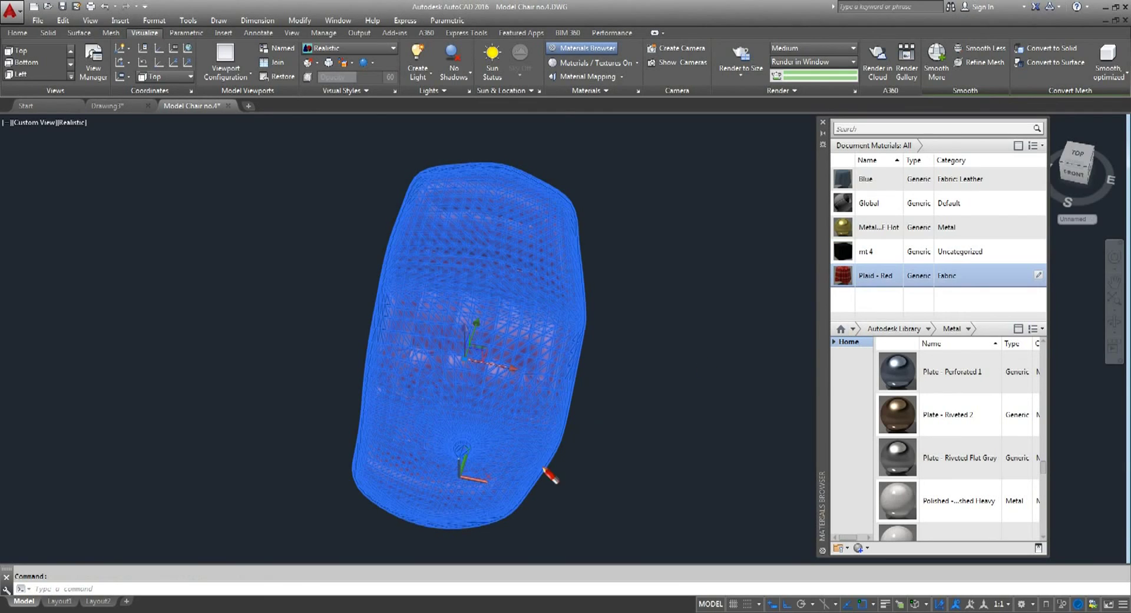
pyautogui.press('Escape')
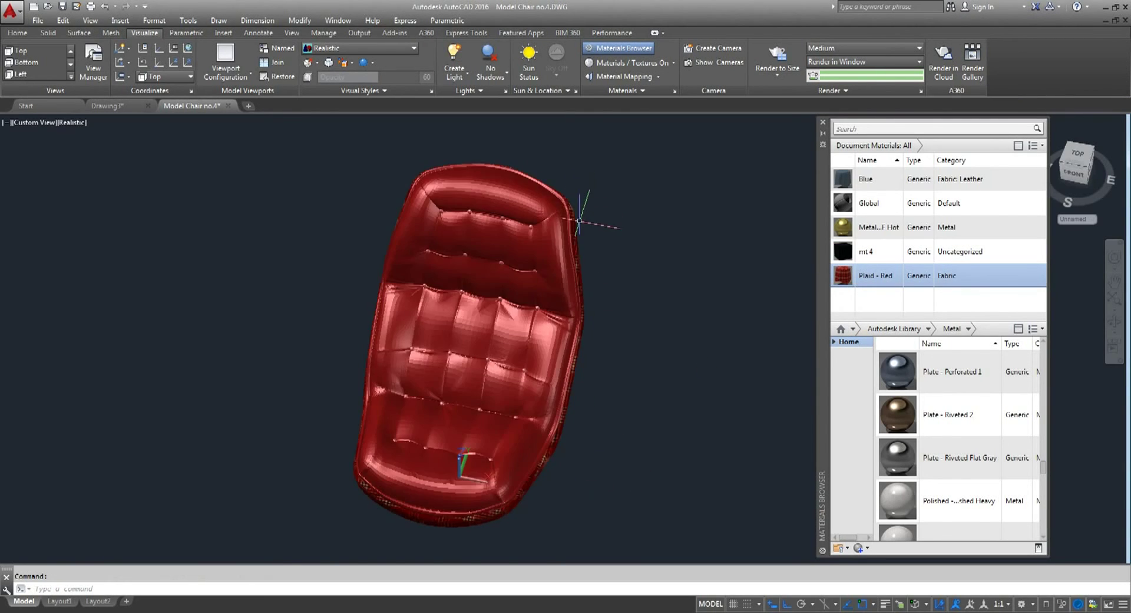
pyautogui.scroll(5, 582, 200)
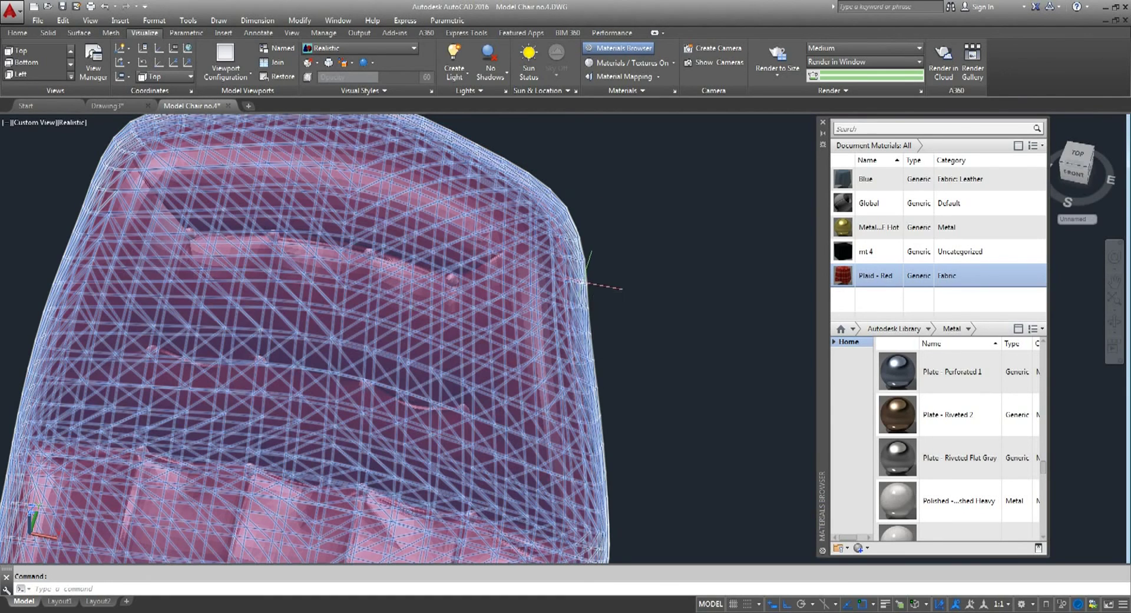
pyautogui.click(105, 7)
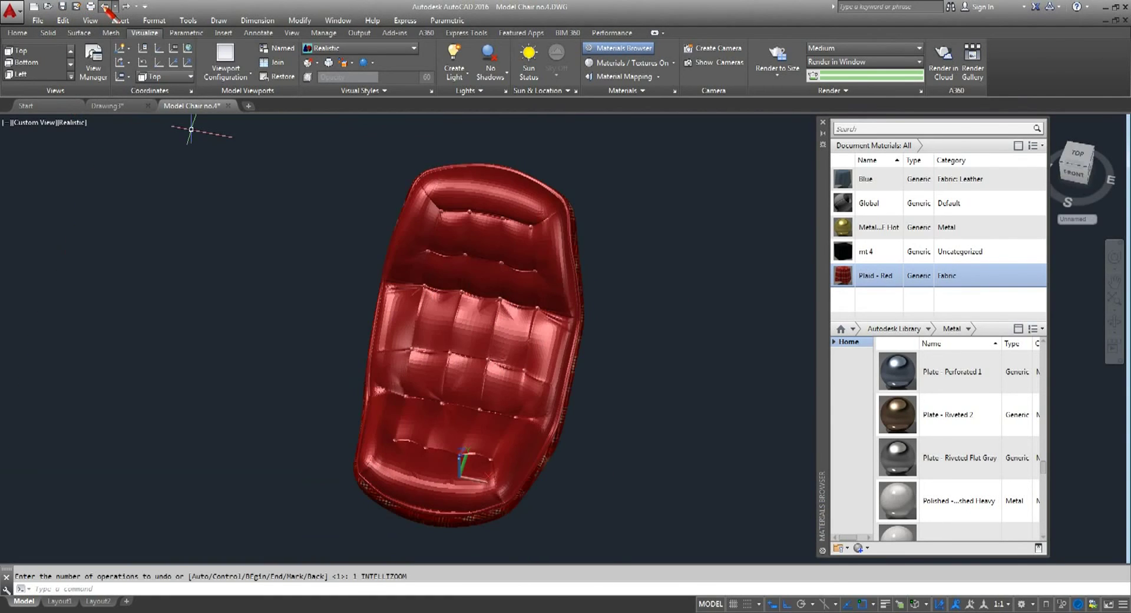
pyautogui.click(104, 6)
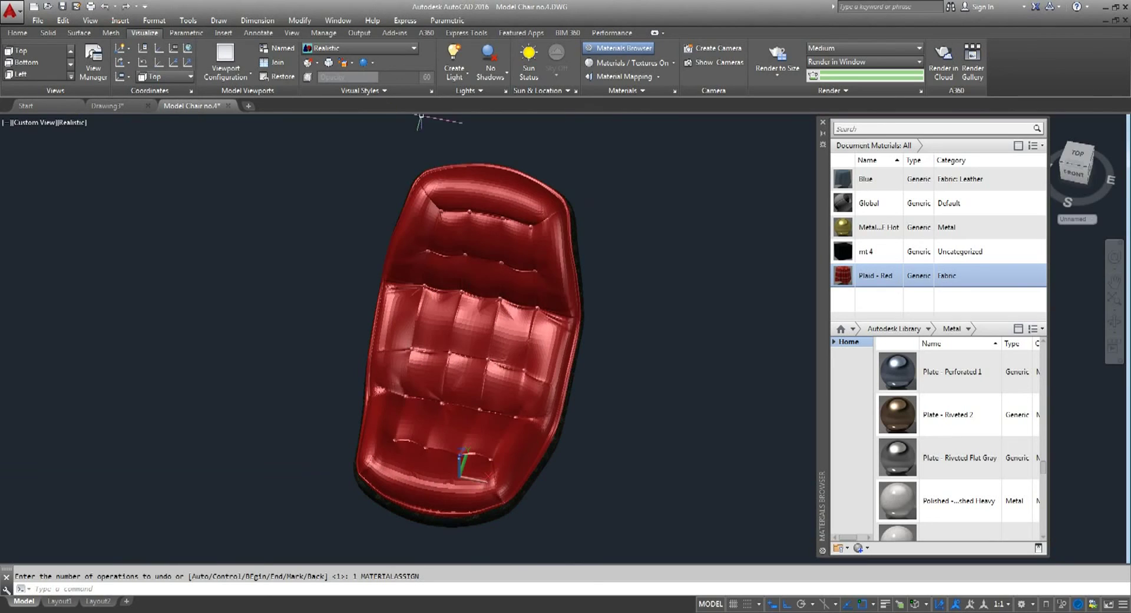
pyautogui.scroll(4, 579, 188)
# From a side view, apply Plaid - Red to the tufted seat cushion mesh
pyautogui.scroll(1, 589, 184)
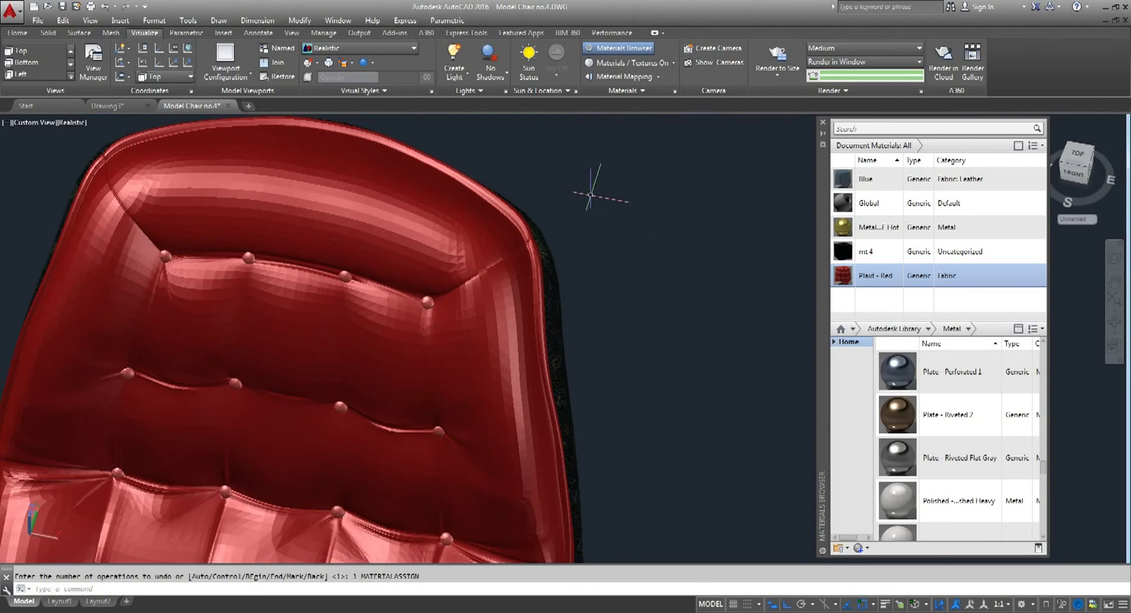
pyautogui.moveTo(683, 469)
pyautogui.keyDown('shift'); pyautogui.mouseDown(button='middle')
pyautogui.moveTo(571, 445)
pyautogui.moveTo(635, 377)
pyautogui.mouseUp(button='middle'); pyautogui.keyUp('shift')
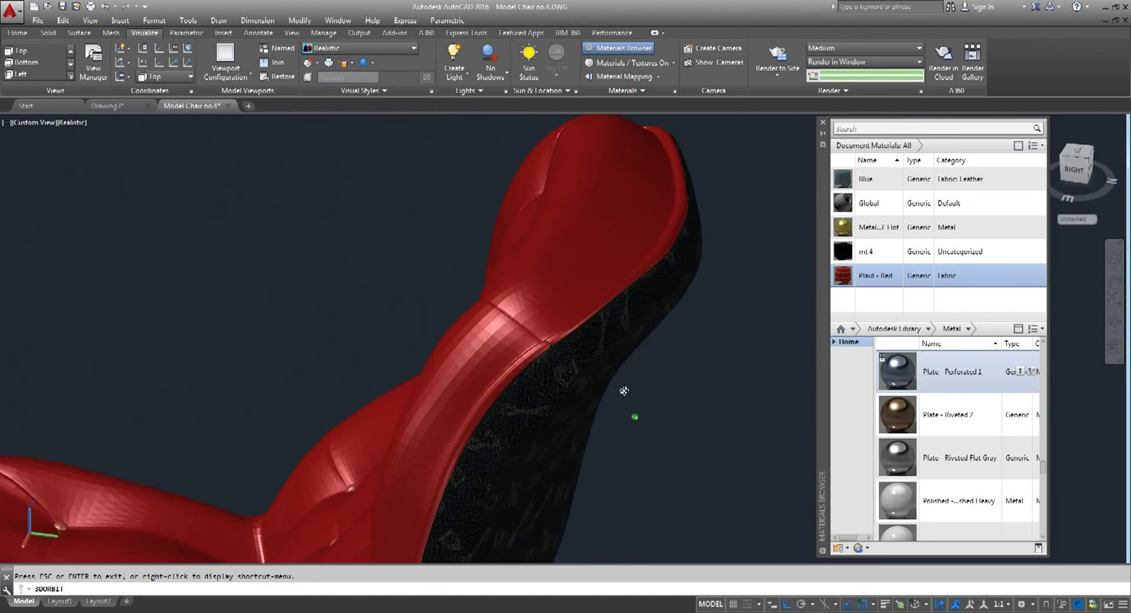
pyautogui.rightClick(677, 349)
pyautogui.click(704, 360)
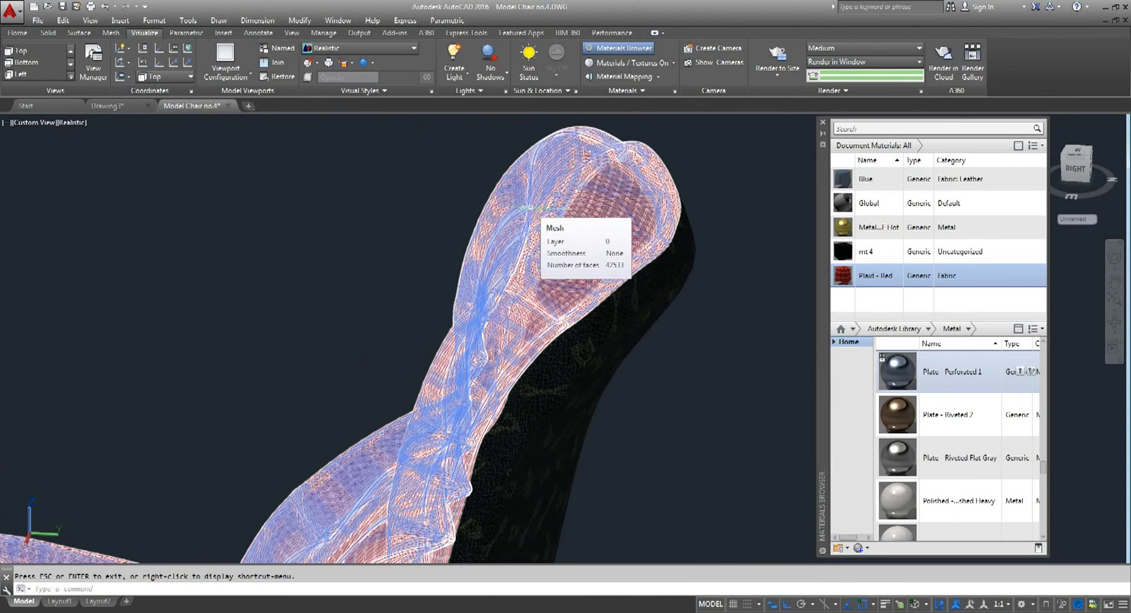
pyautogui.click(525, 209)
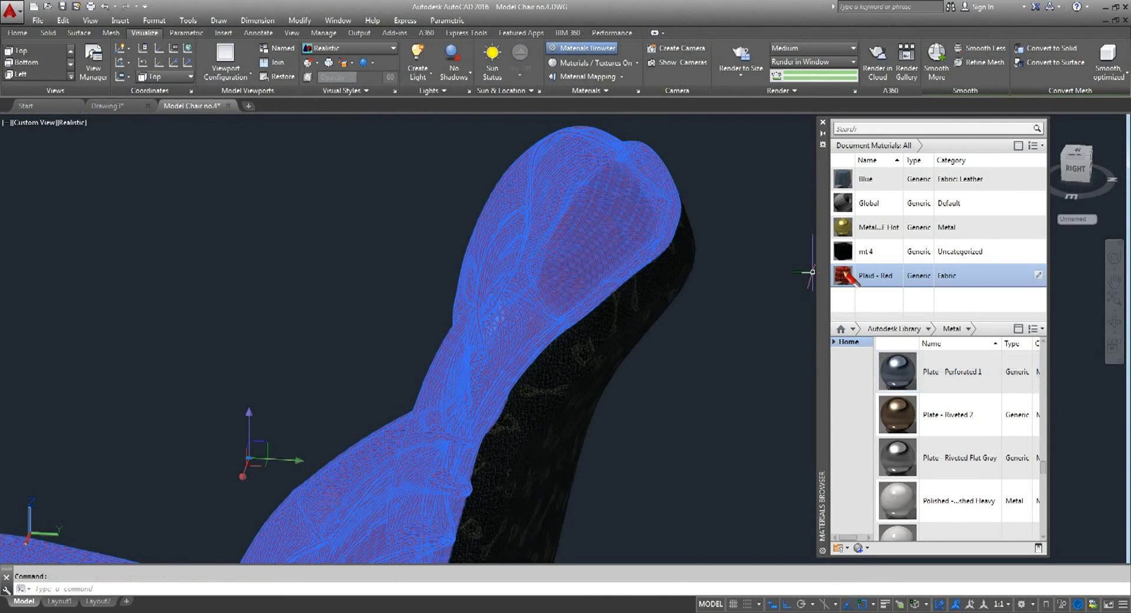
pyautogui.moveTo(812, 272); pyautogui.dragTo(660, 277)
pyautogui.scroll(-5, 731, 295)
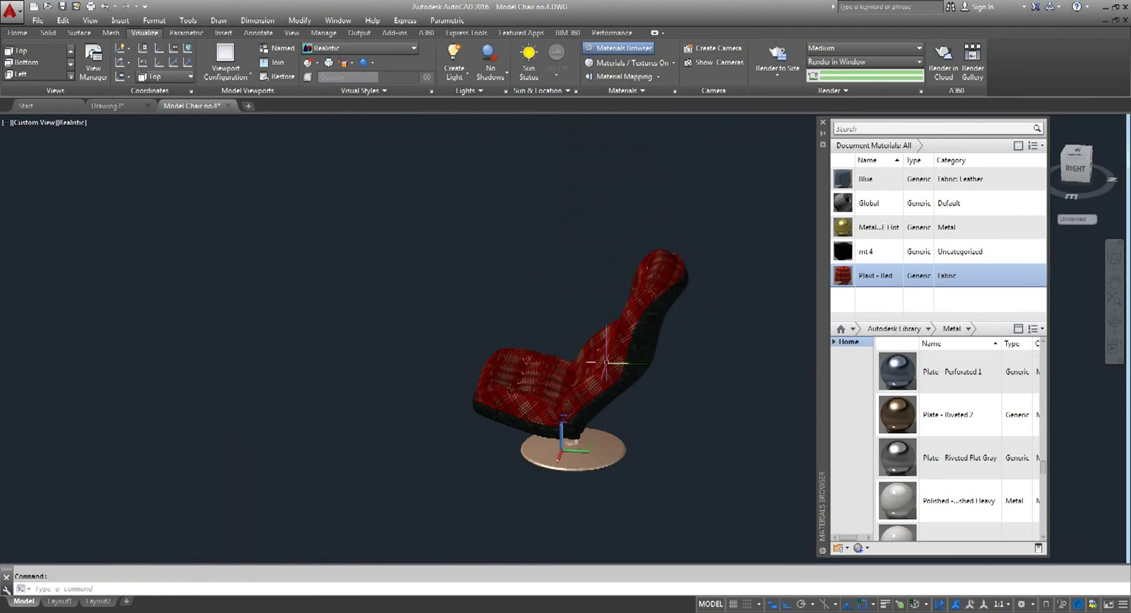
pyautogui.scroll(5, 587, 373)
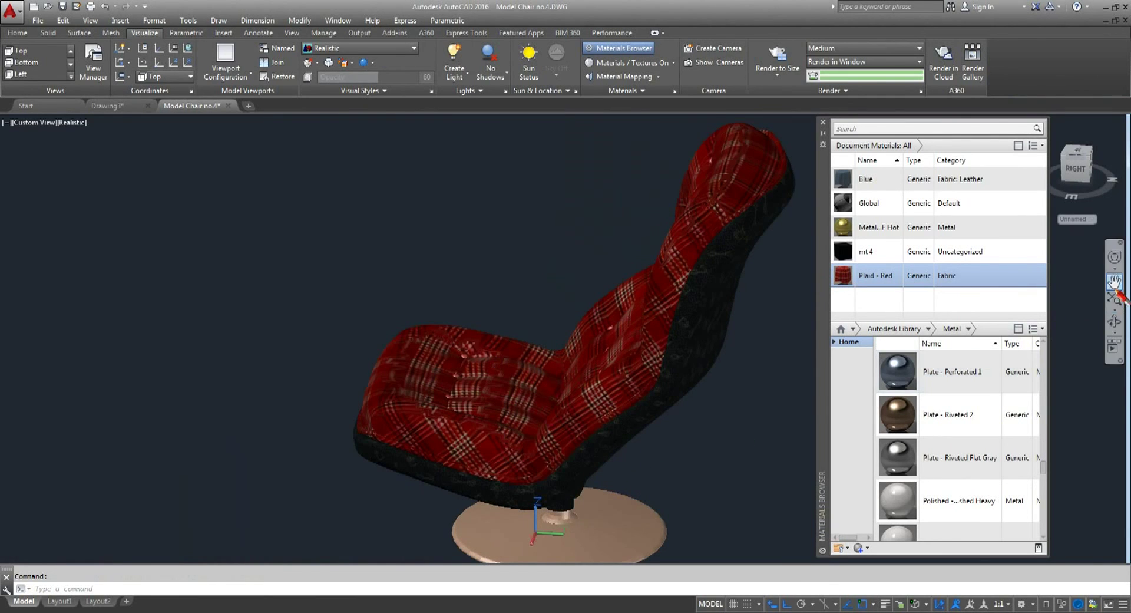
# Orbit the chair to a three-quarter front view to inspect the seat
pyautogui.click(1114, 323)
pyautogui.moveTo(682, 417)
pyautogui.mouseDown()
pyautogui.moveTo(786, 421)
pyautogui.moveTo(584, 429)
pyautogui.mouseUp()
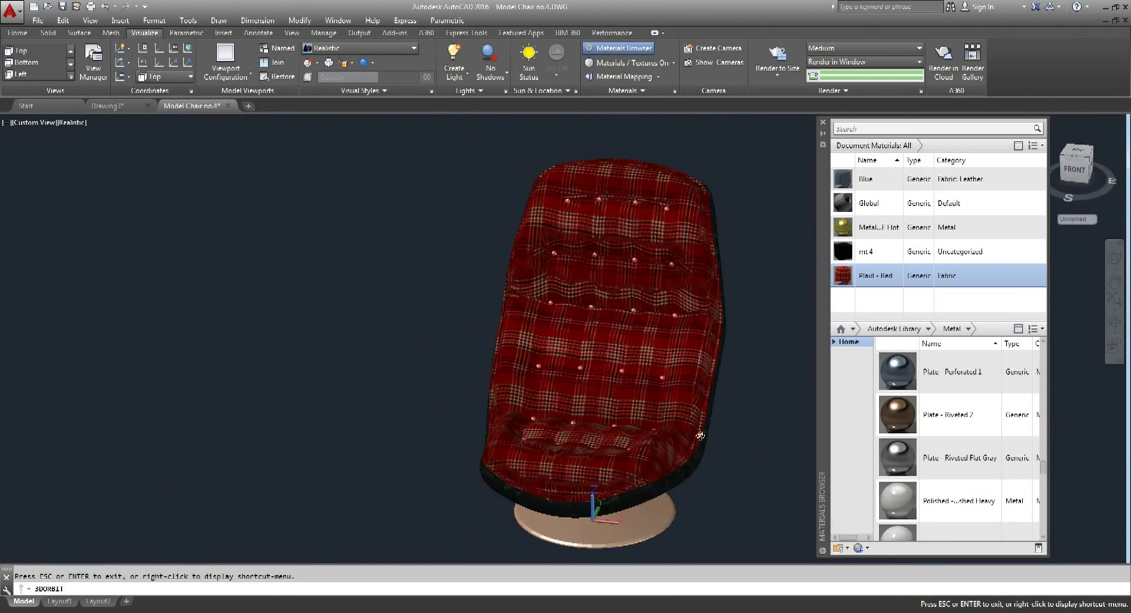
pyautogui.moveTo(741, 405)
pyautogui.mouseDown()
pyautogui.moveTo(434, 298)
pyautogui.moveTo(584, 290)
pyautogui.moveTo(602, 371)
pyautogui.mouseUp()
pyautogui.moveTo(580, 170); pyautogui.dragTo(694, 260)
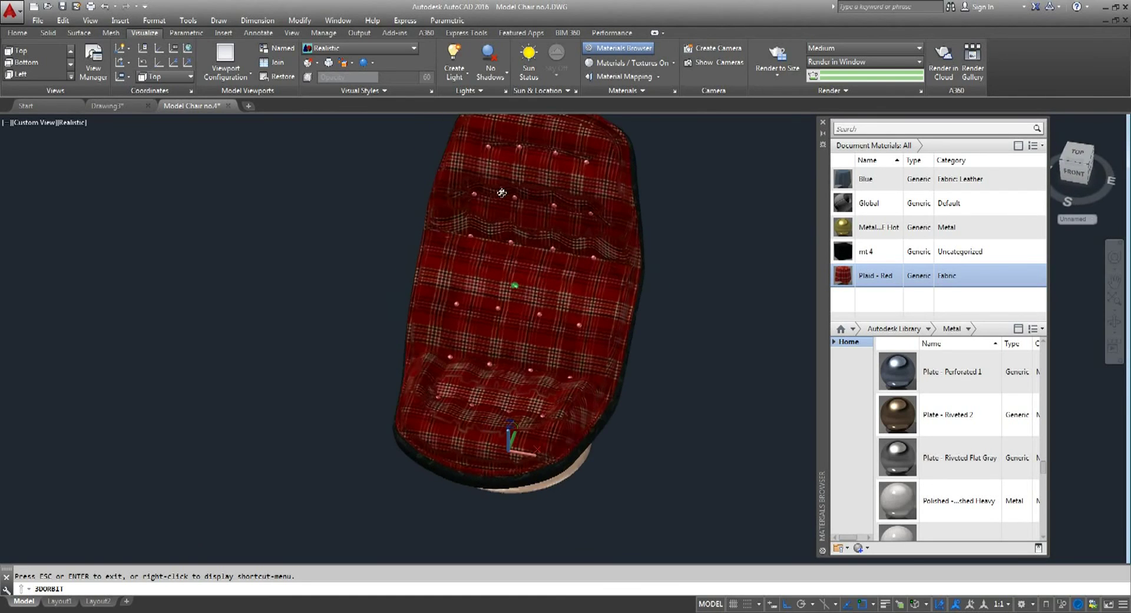
pyautogui.rightClick(703, 261)
pyautogui.click(728, 265)
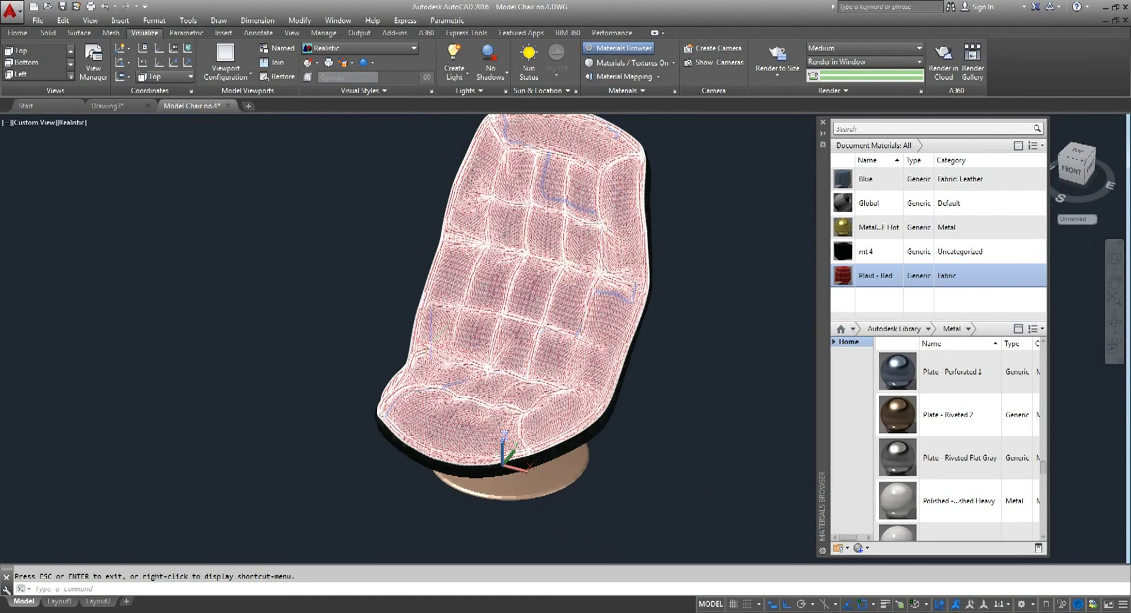
pyautogui.click(513, 282)
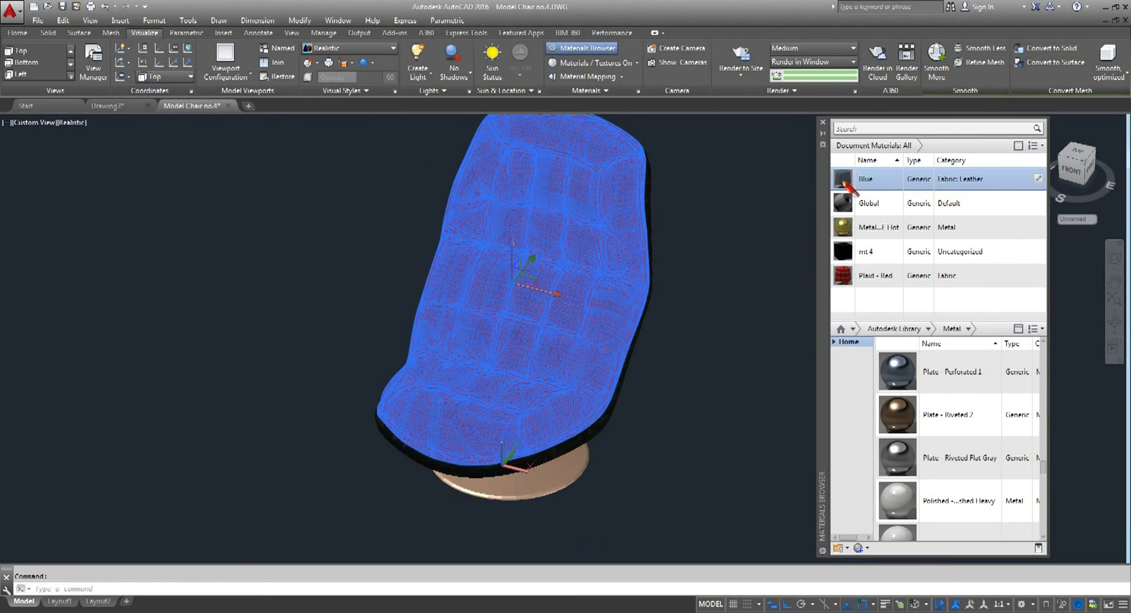
pyautogui.scroll(5, 530, 348)
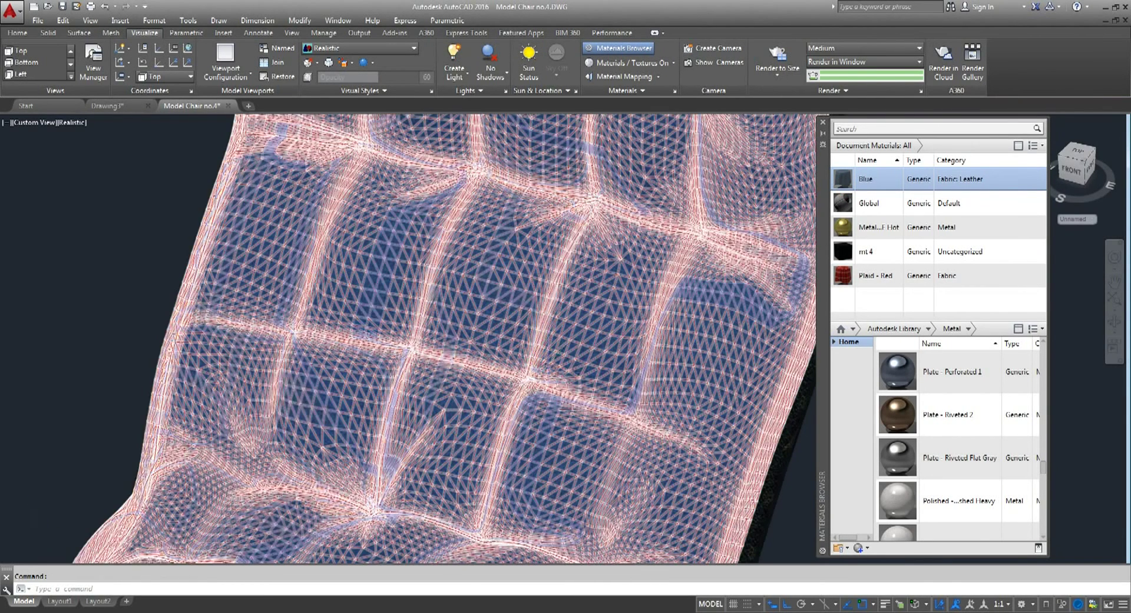
pyautogui.scroll(-5, 703, 442)
pyautogui.scroll(3, 722, 454)
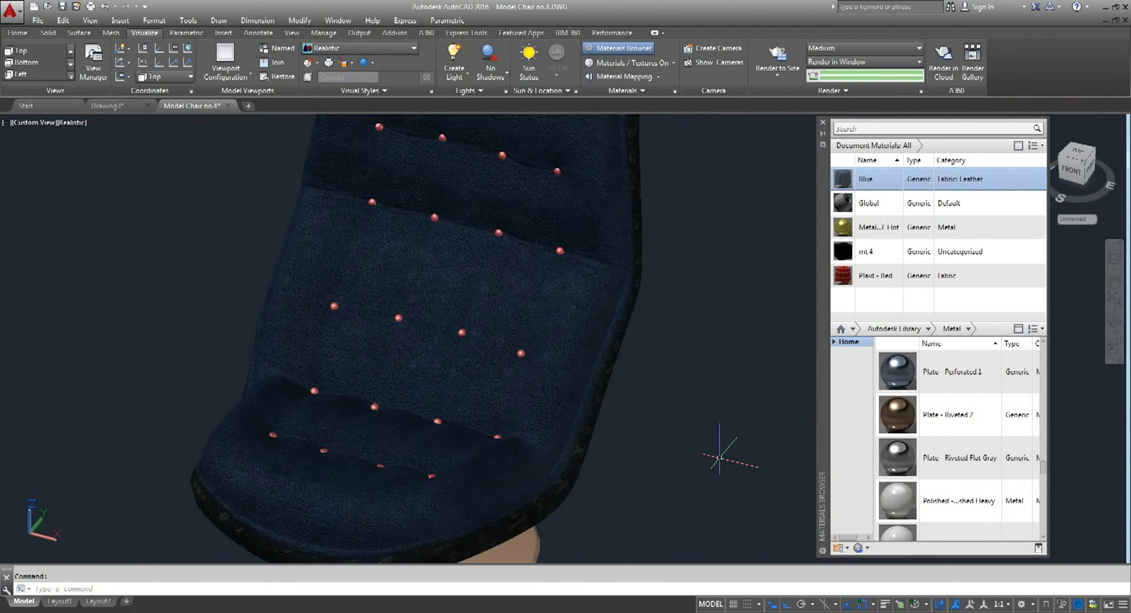
pyautogui.scroll(-3, 720, 457)
pyautogui.scroll(3, 616, 424)
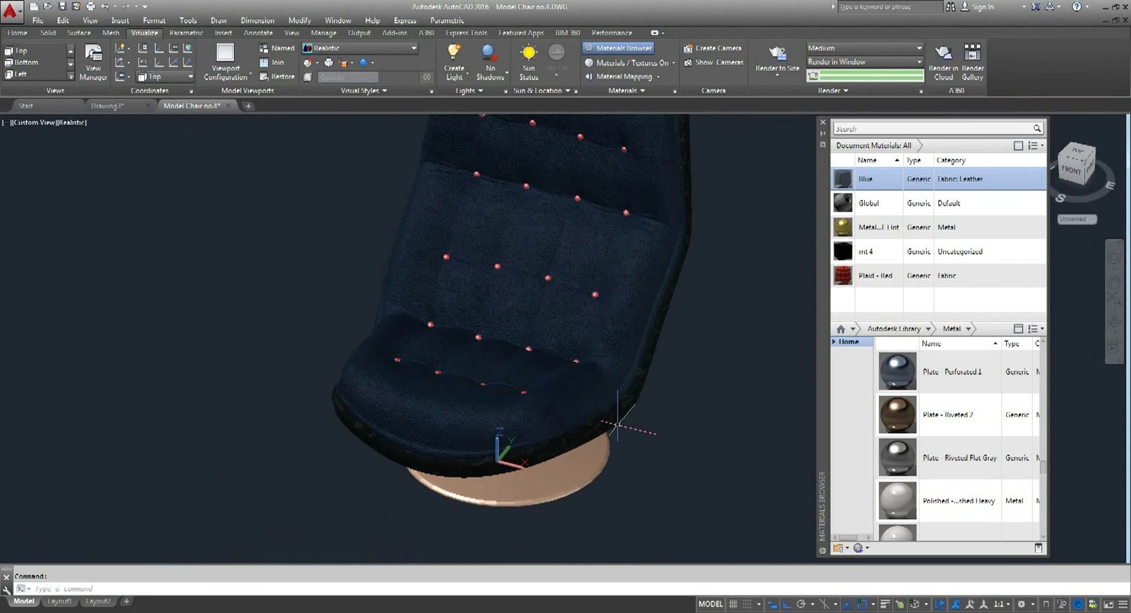
# Apply the gold Metal Flat material to the chair's round base disc
pyautogui.click(584, 480)
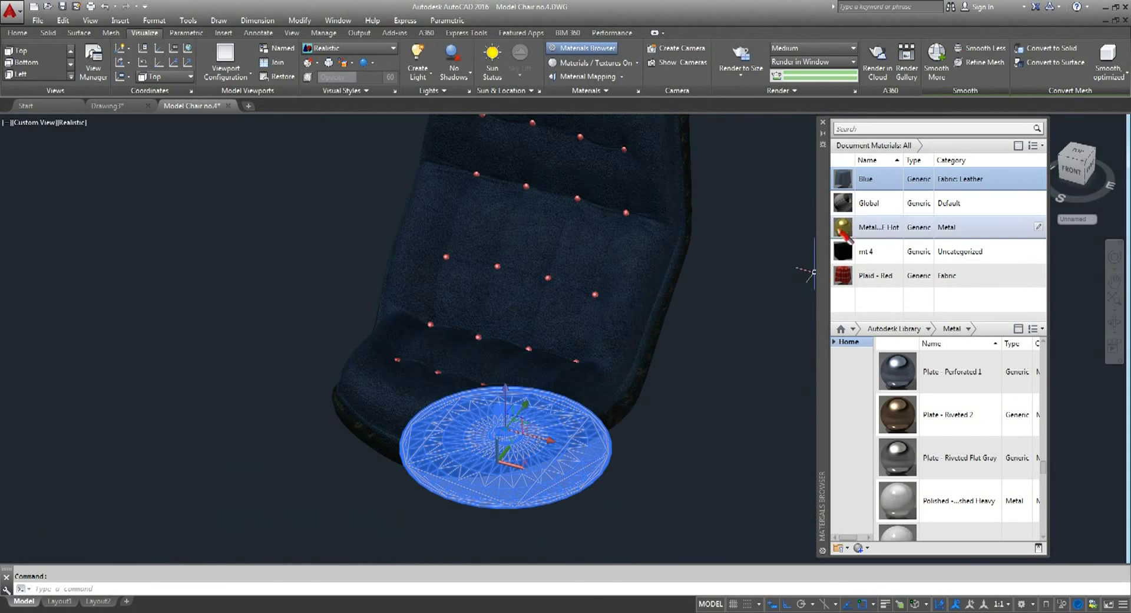
pyautogui.click(842, 232)
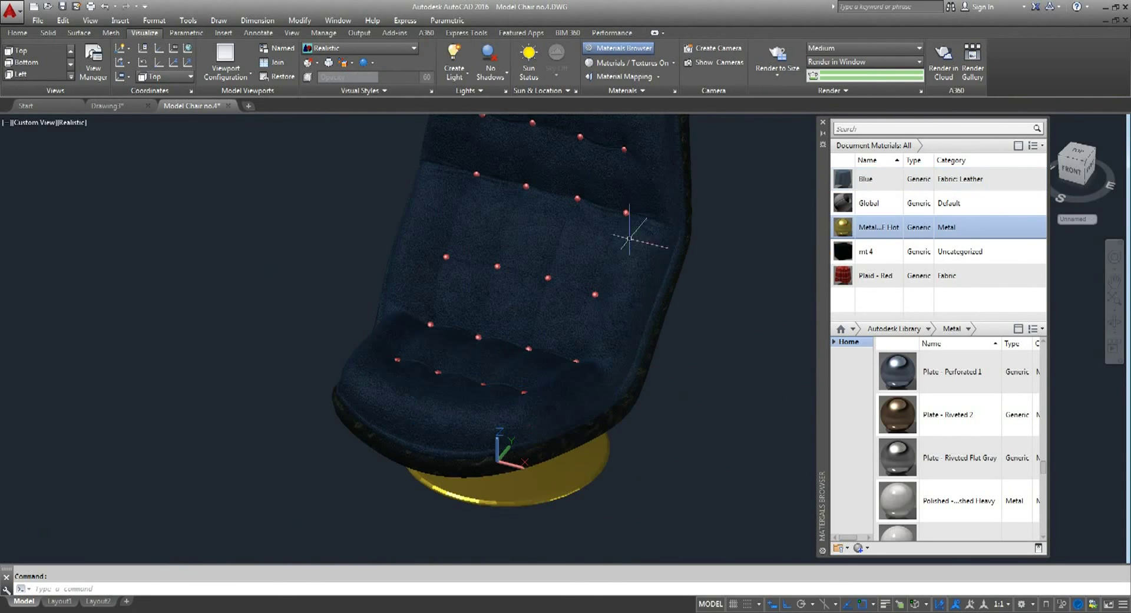
pyautogui.scroll(3, 629, 237)
pyautogui.scroll(2, 629, 235)
pyautogui.scroll(2, 630, 208)
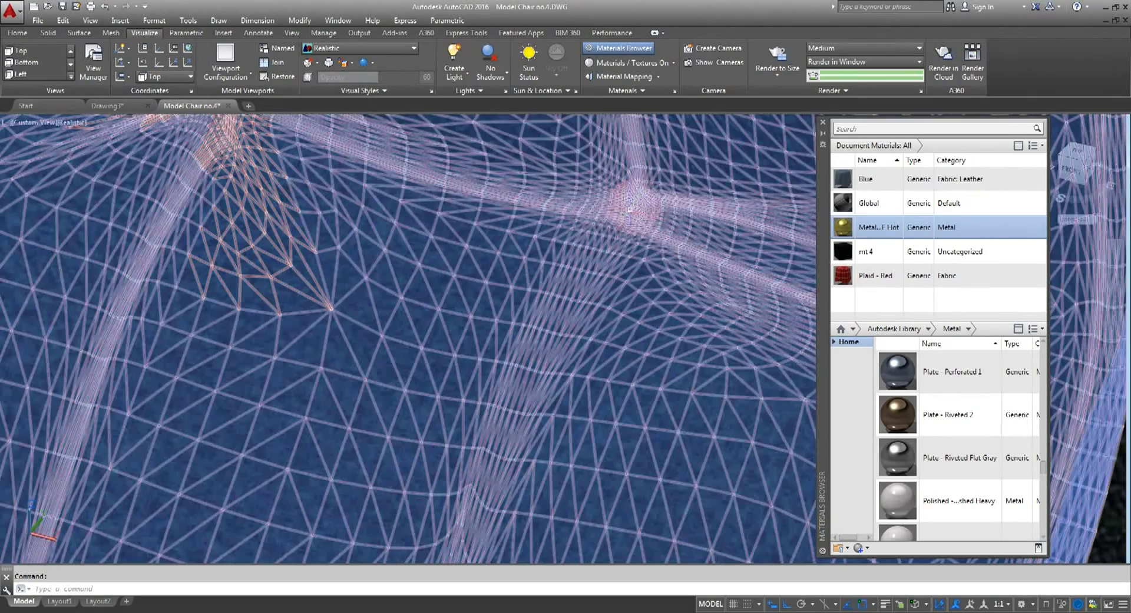
pyautogui.scroll(-2, 629, 207)
pyautogui.scroll(-3, 505, 342)
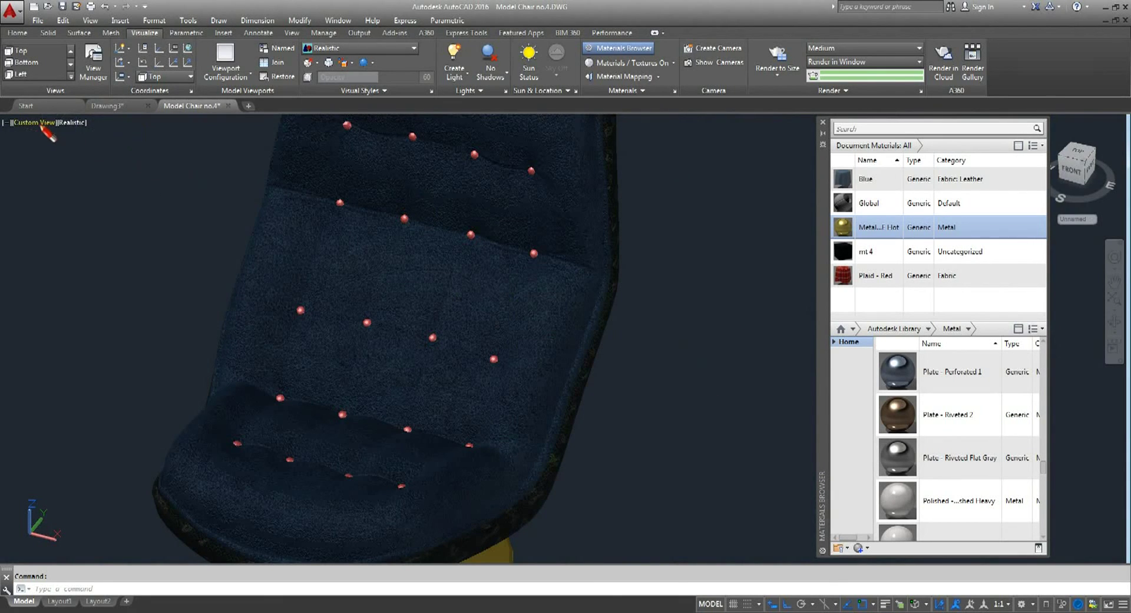
# Switch to 2D Wireframe and back to Realistic so the tufting buttons show gold
pyautogui.click(72, 122)
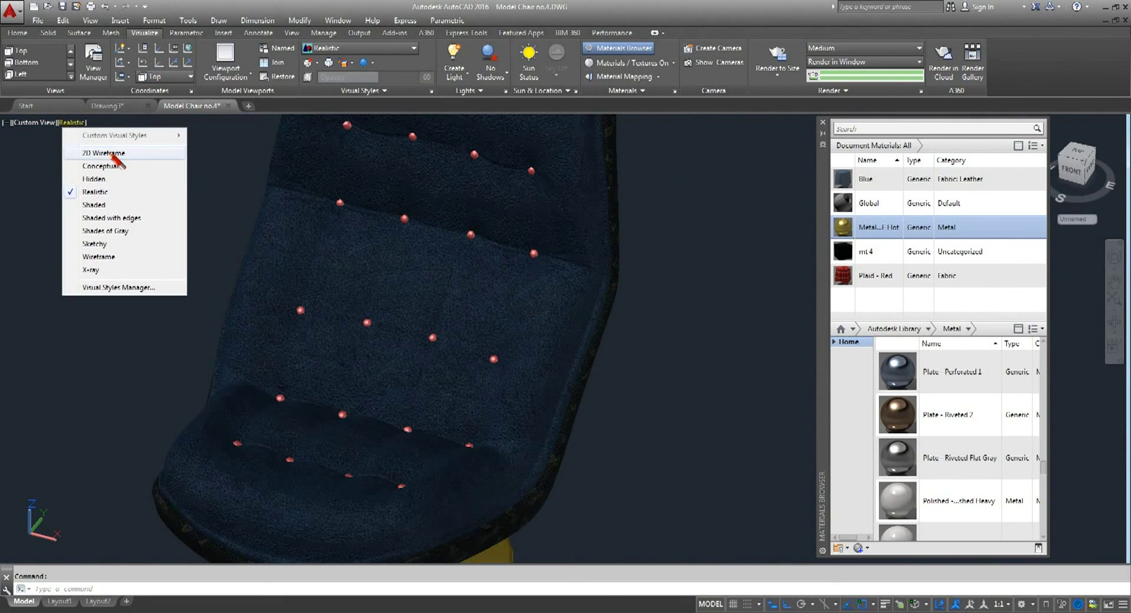
pyautogui.click(112, 153)
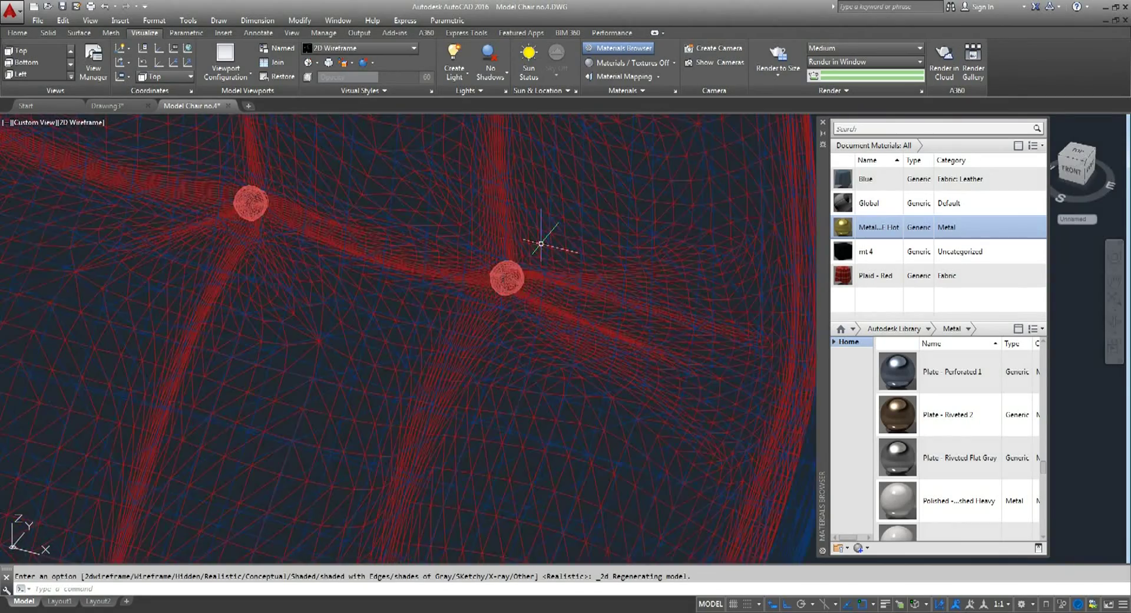
pyautogui.scroll(5, 541, 243)
pyautogui.click(389, 419)
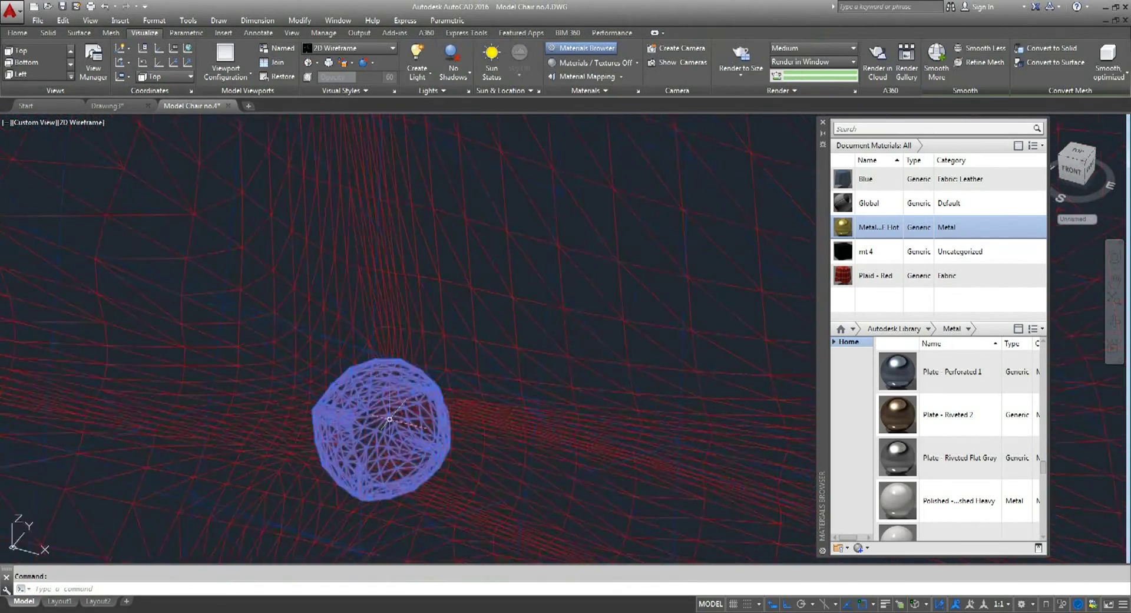
pyautogui.scroll(-8, 390, 419)
pyautogui.moveTo(525, 441); pyautogui.dragTo(631, 336, button='middle')
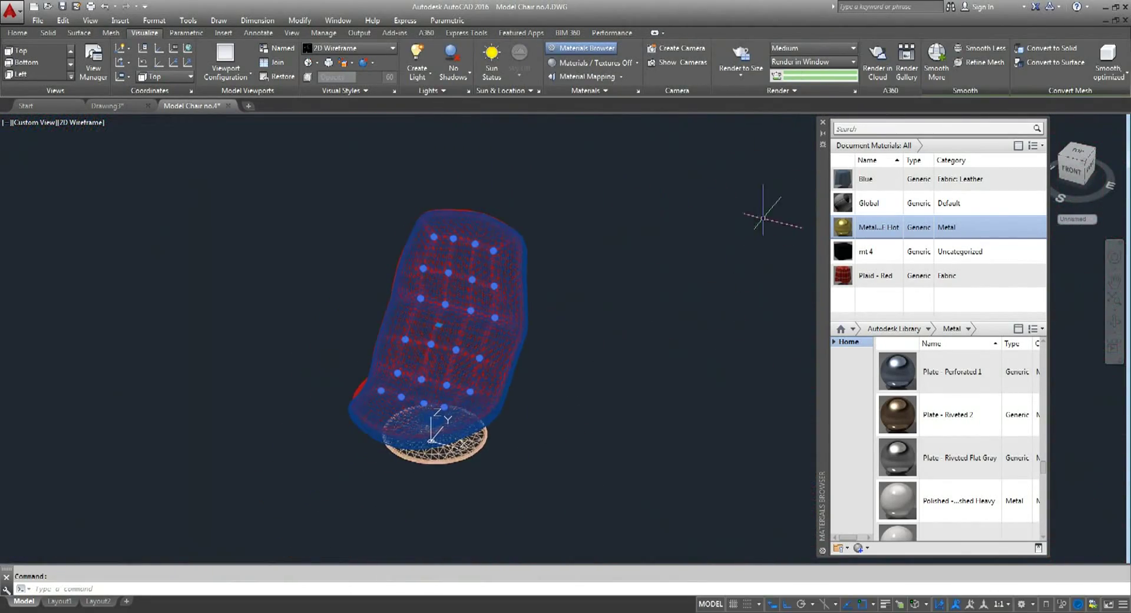
pyautogui.press('Escape')
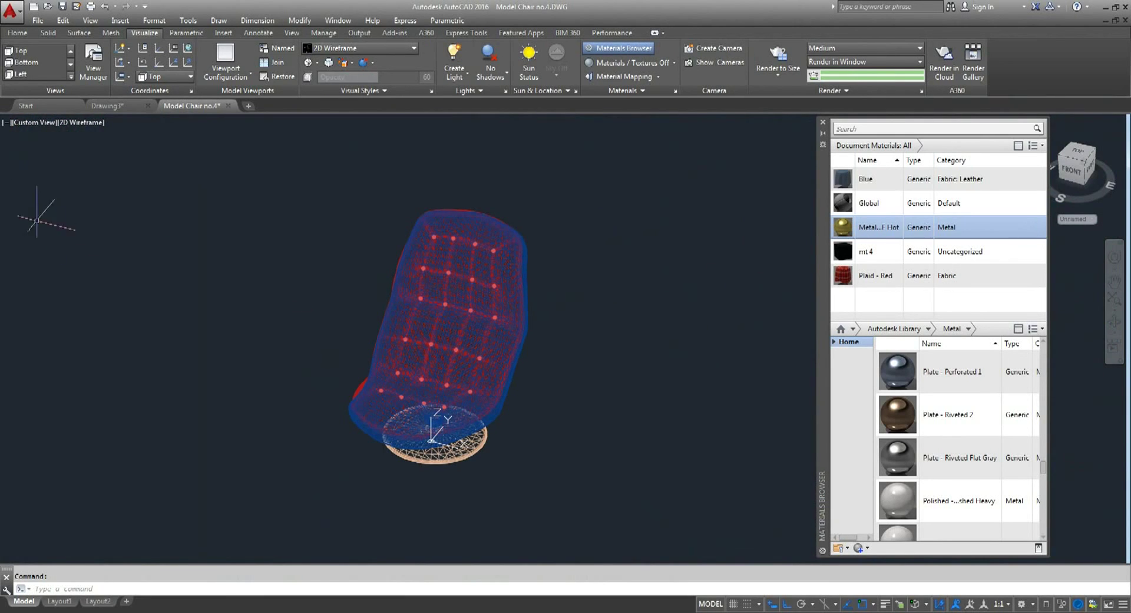
pyautogui.click(80, 122)
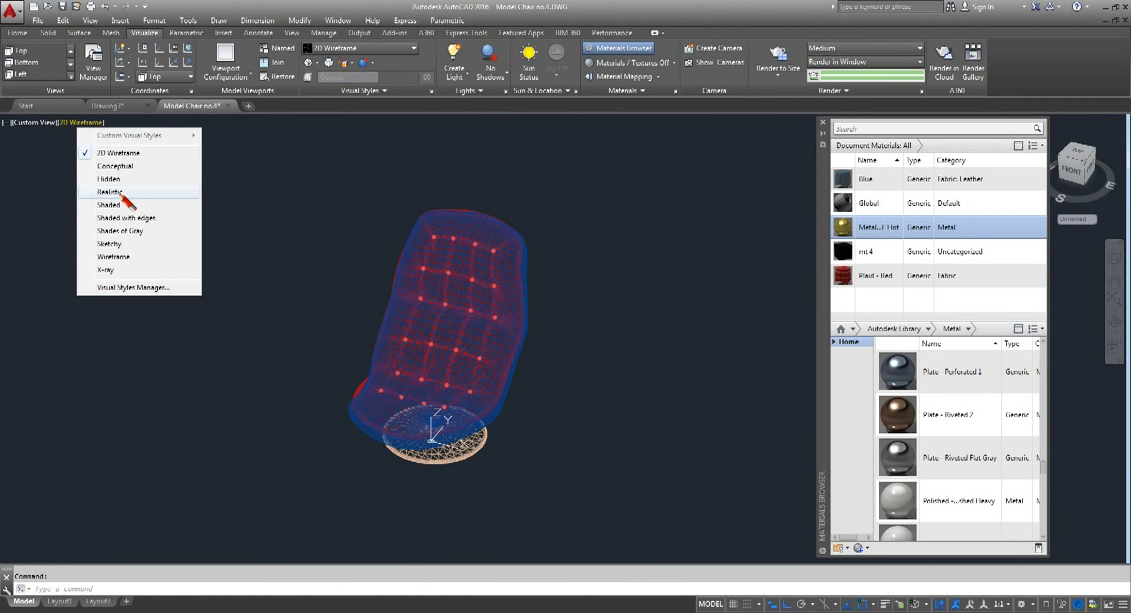
pyautogui.click(122, 193)
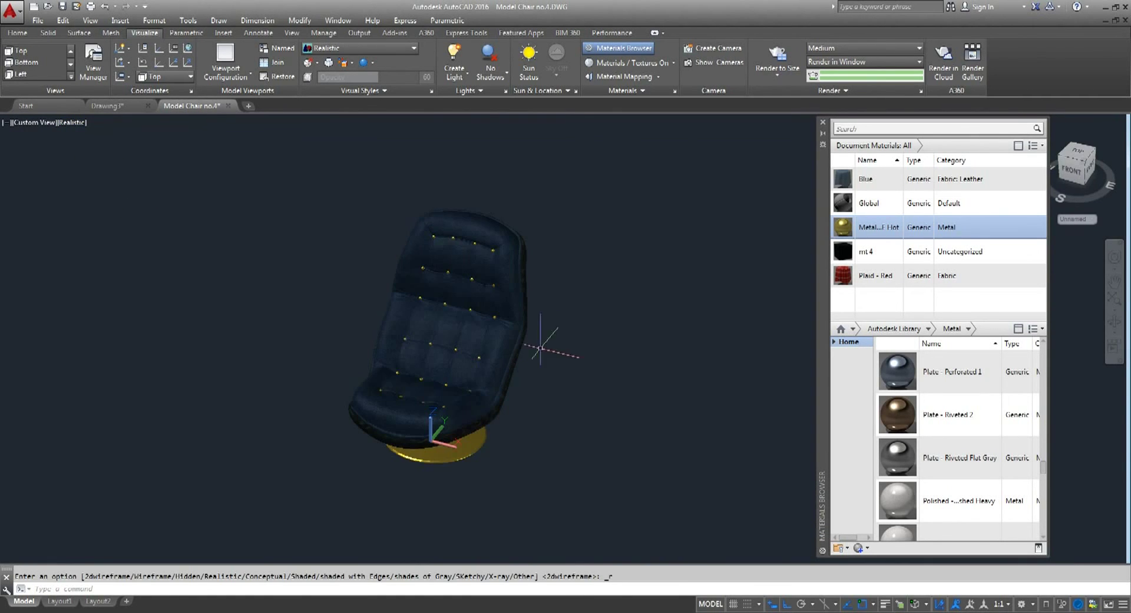
pyautogui.scroll(3, 450, 327)
pyautogui.scroll(3, 465, 330)
pyautogui.scroll(-2, 486, 252)
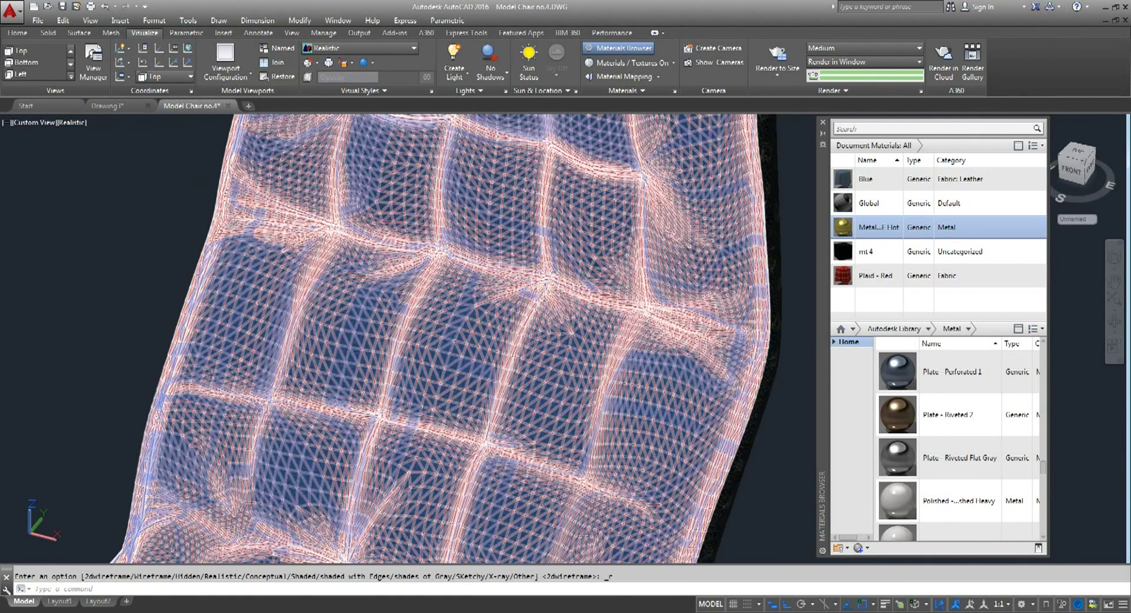
pyautogui.scroll(-5, 589, 354)
pyautogui.scroll(-1, 701, 454)
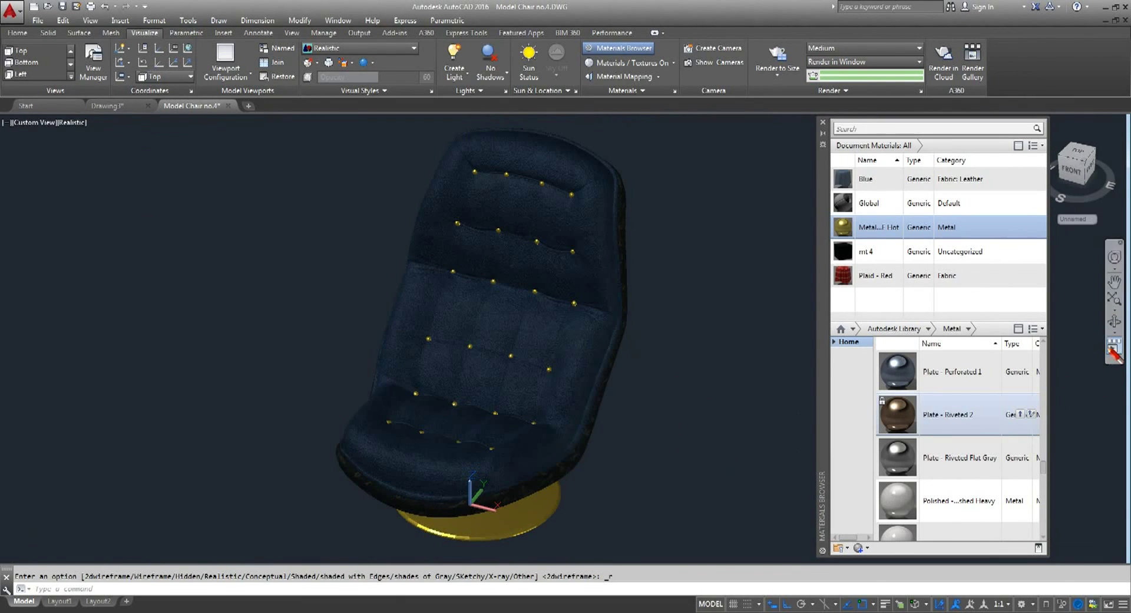
pyautogui.click(1114, 321)
pyautogui.moveTo(677, 324)
pyautogui.mouseDown()
pyautogui.moveTo(576, 323)
pyautogui.moveTo(424, 257)
pyautogui.moveTo(641, 379)
pyautogui.moveTo(464, 399)
pyautogui.moveTo(374, 449)
pyautogui.moveTo(330, 448)
pyautogui.mouseUp()
pyautogui.scroll(2, 444, 455)
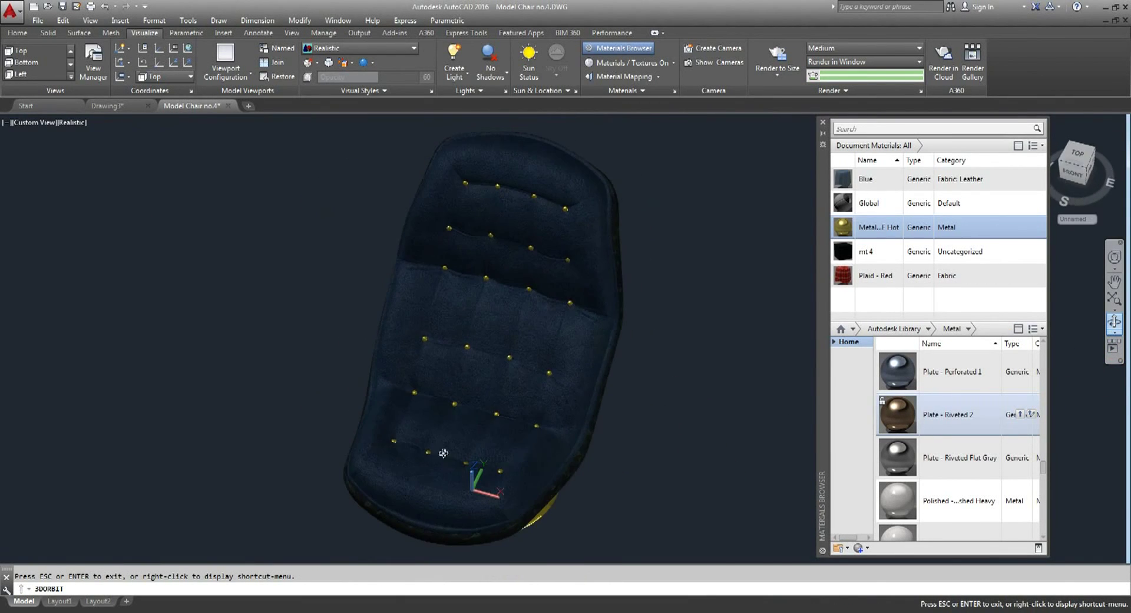
pyautogui.scroll(3, 443, 454)
pyautogui.moveTo(459, 473); pyautogui.dragTo(474, 472)
pyautogui.scroll(-3, 474, 472)
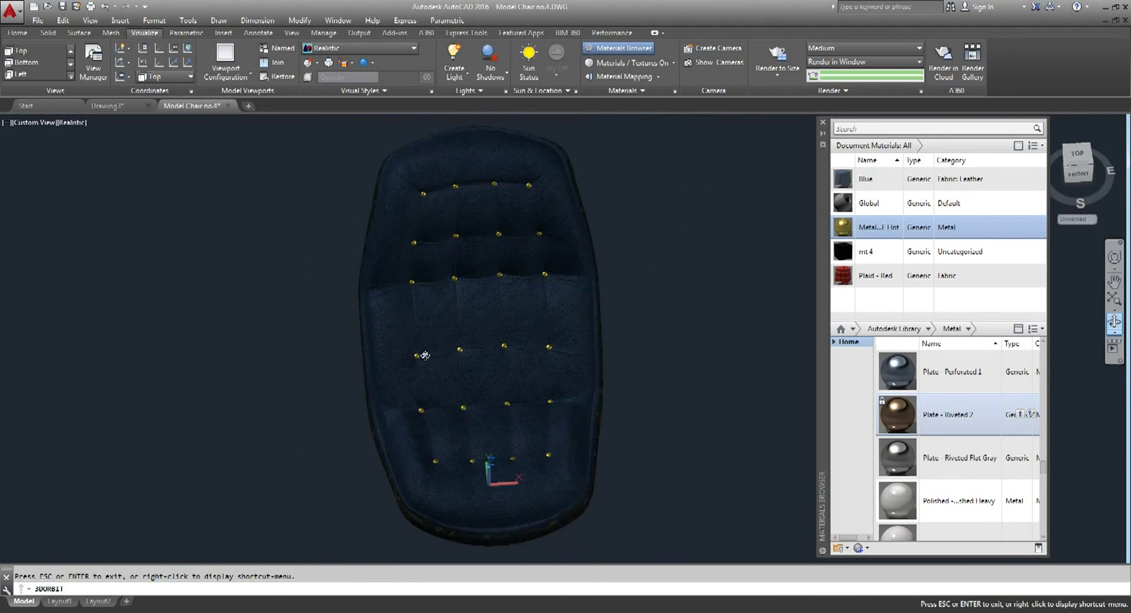
pyautogui.moveTo(550, 422); pyautogui.dragTo(238, 281)
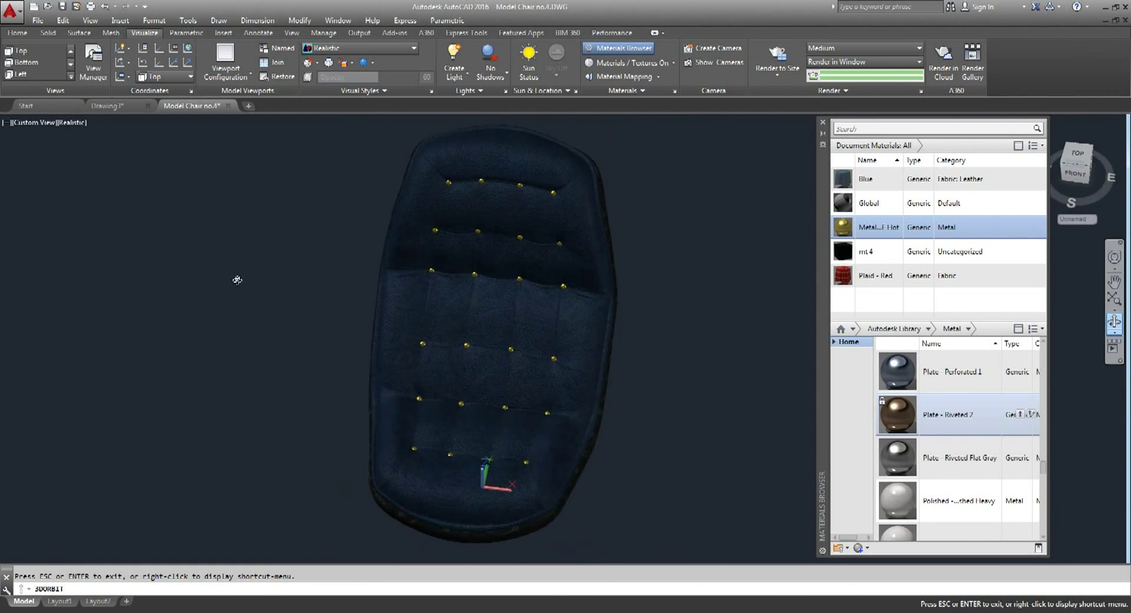
pyautogui.scroll(2, 481, 348)
pyautogui.moveTo(481, 348)
pyautogui.mouseDown()
pyautogui.moveTo(459, 356)
pyautogui.moveTo(474, 359)
pyautogui.moveTo(429, 405)
pyautogui.moveTo(581, 288)
pyautogui.moveTo(498, 240)
pyautogui.mouseUp()
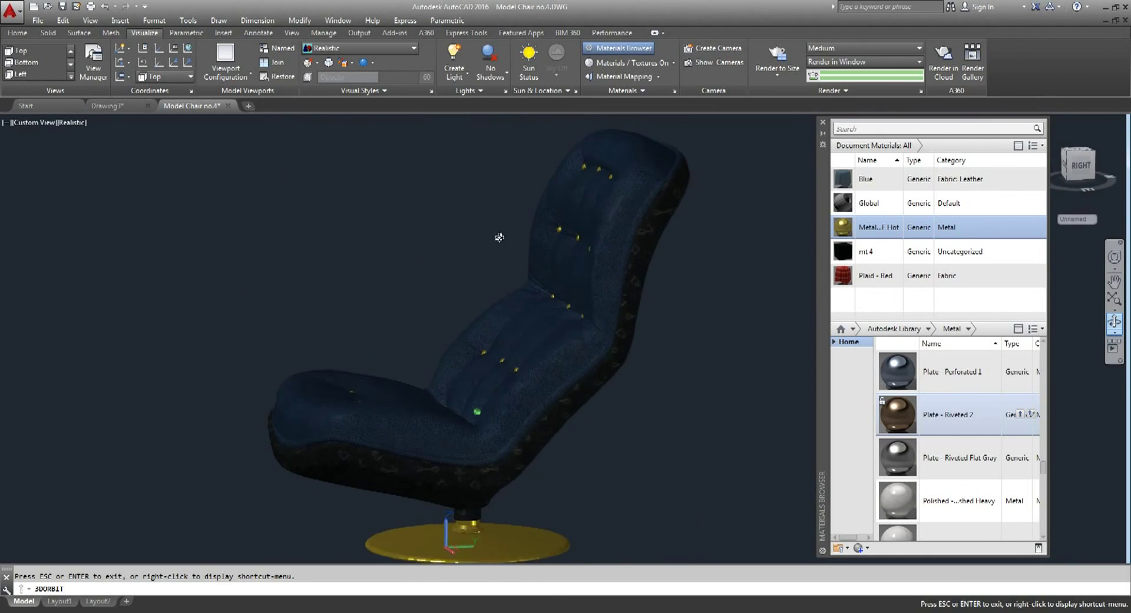
pyautogui.moveTo(454, 389)
pyautogui.mouseDown()
pyautogui.moveTo(581, 396)
pyautogui.moveTo(513, 371)
pyautogui.mouseUp()
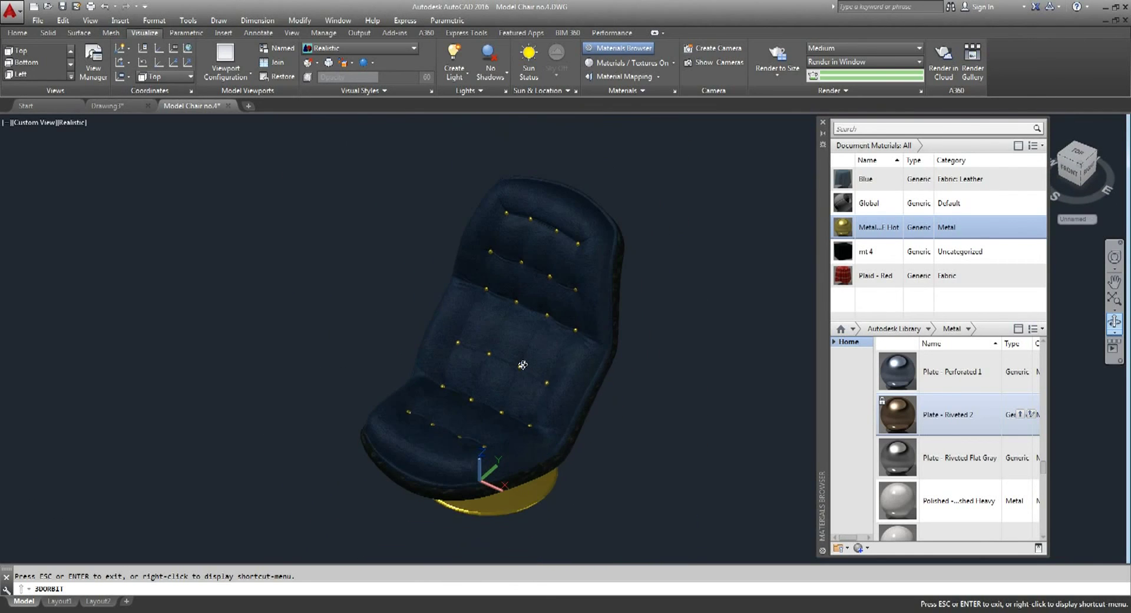
pyautogui.scroll(2, 486, 326)
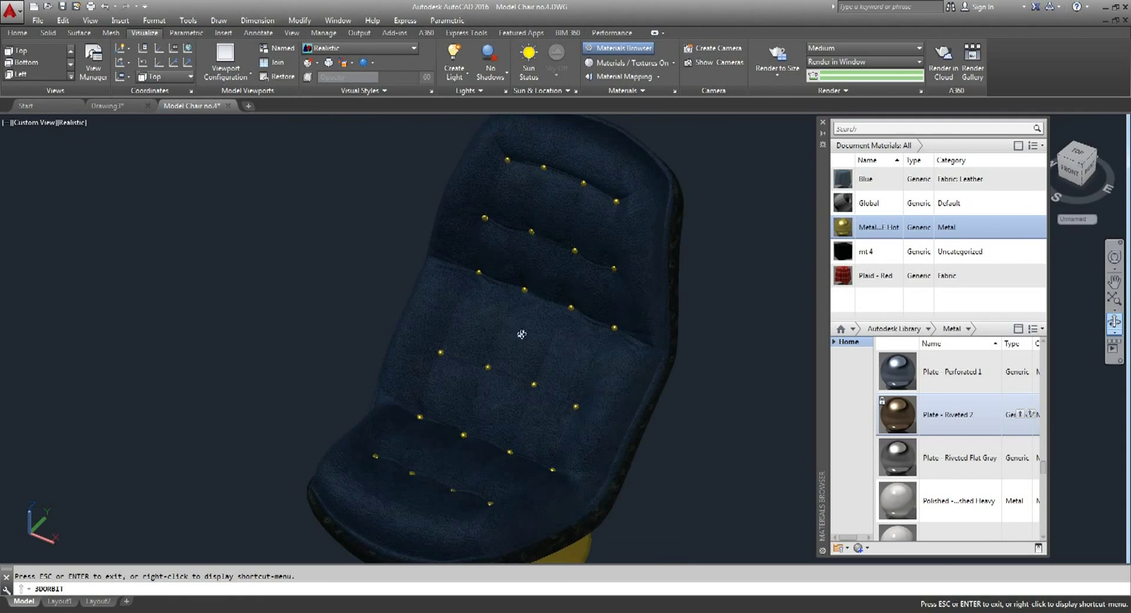
pyautogui.rightClick(715, 267)
pyautogui.click(744, 269)
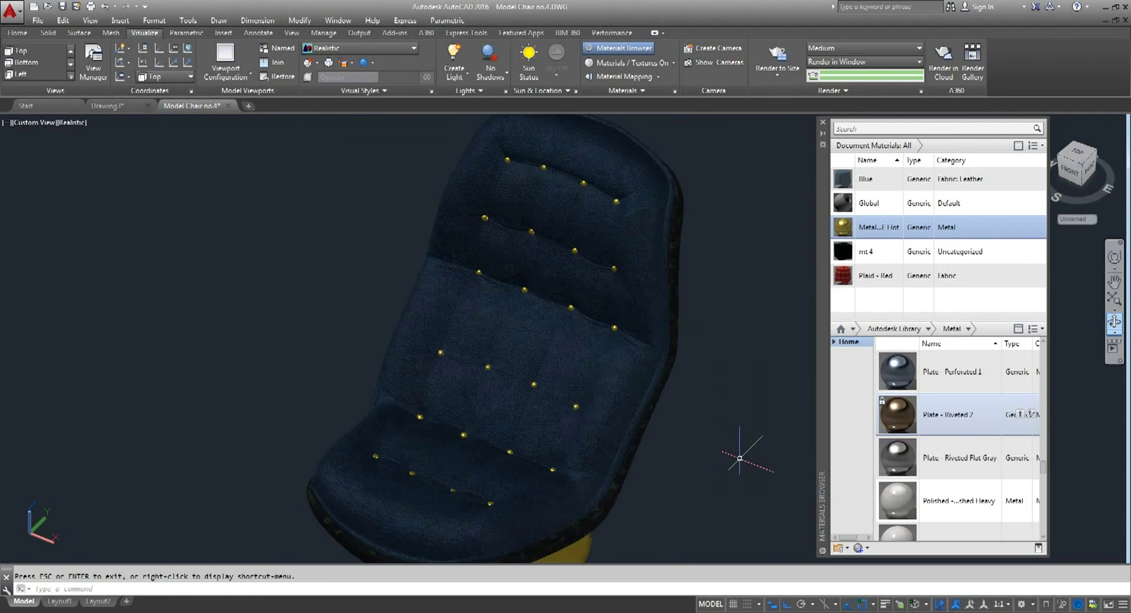
pyautogui.scroll(-3, 739, 456)
pyautogui.moveTo(739, 459)
pyautogui.mouseDown(button='middle')
pyautogui.moveTo(720, 390)
pyautogui.moveTo(702, 385)
pyautogui.mouseUp(button='middle')
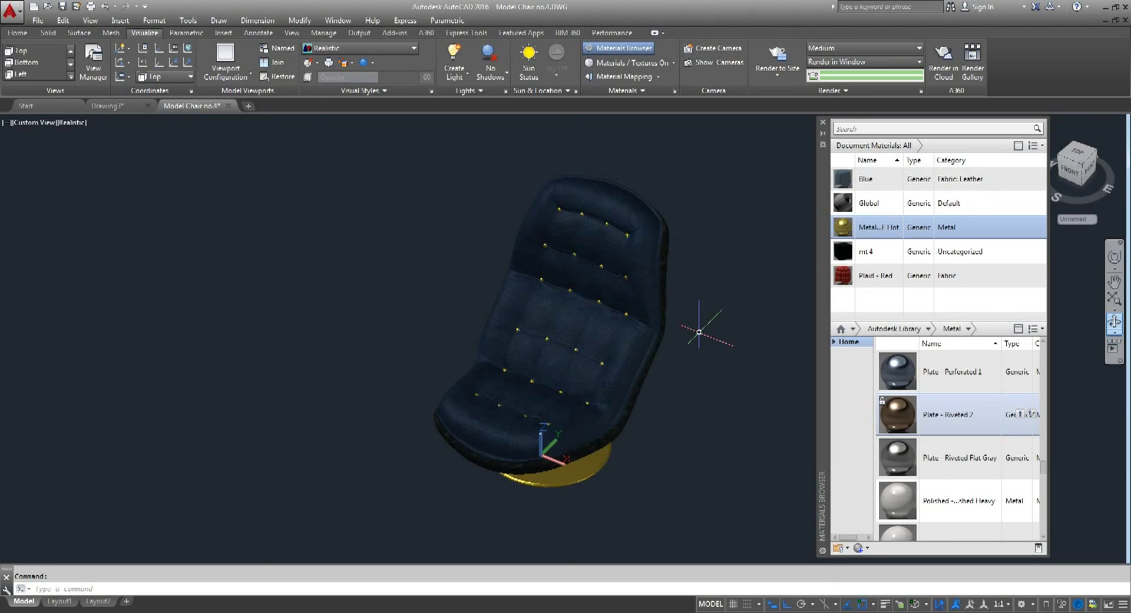
# Close the Materials Browser palette and orbit to a top-down view centred on the seat
pyautogui.click(823, 122)
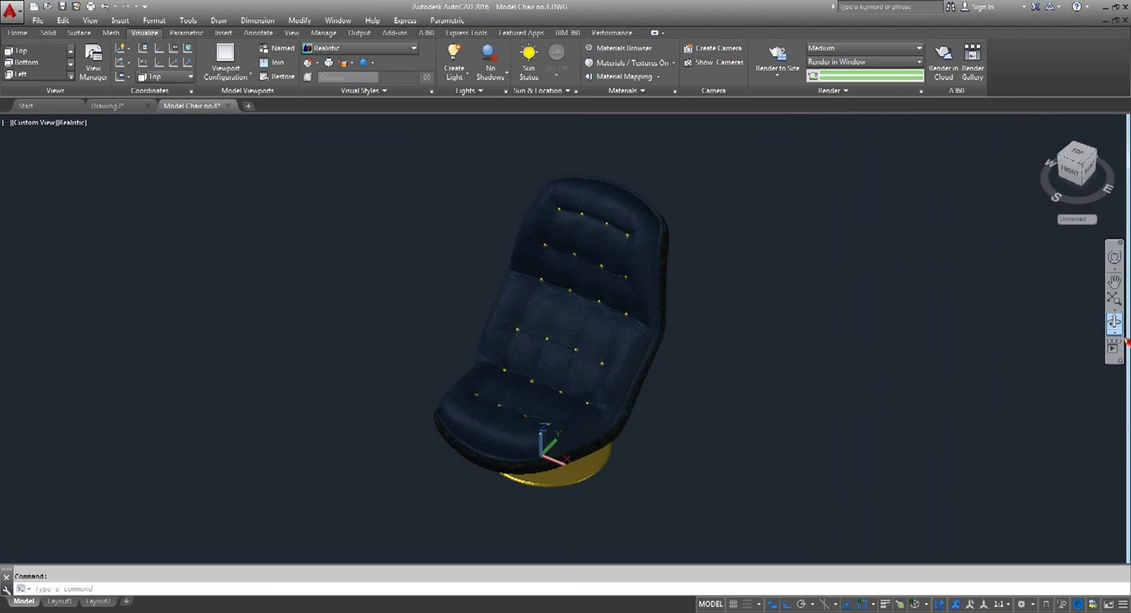
pyautogui.click(1114, 322)
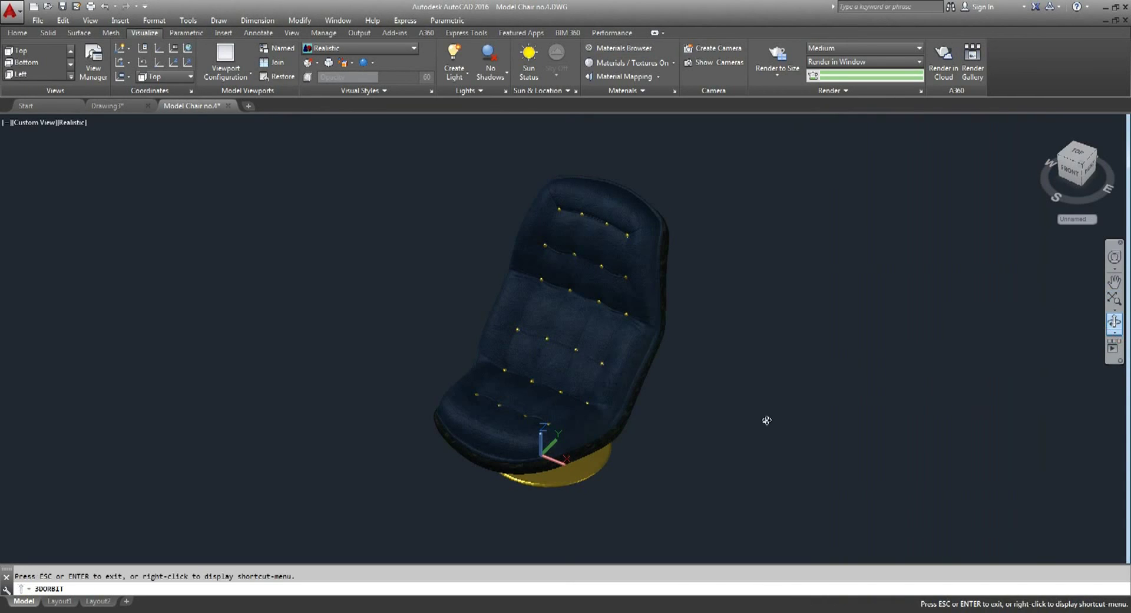
pyautogui.moveTo(767, 420)
pyautogui.mouseDown()
pyautogui.moveTo(586, 418)
pyautogui.moveTo(575, 395)
pyautogui.moveTo(454, 308)
pyautogui.moveTo(397, 428)
pyautogui.moveTo(524, 435)
pyautogui.moveTo(519, 320)
pyautogui.mouseUp()
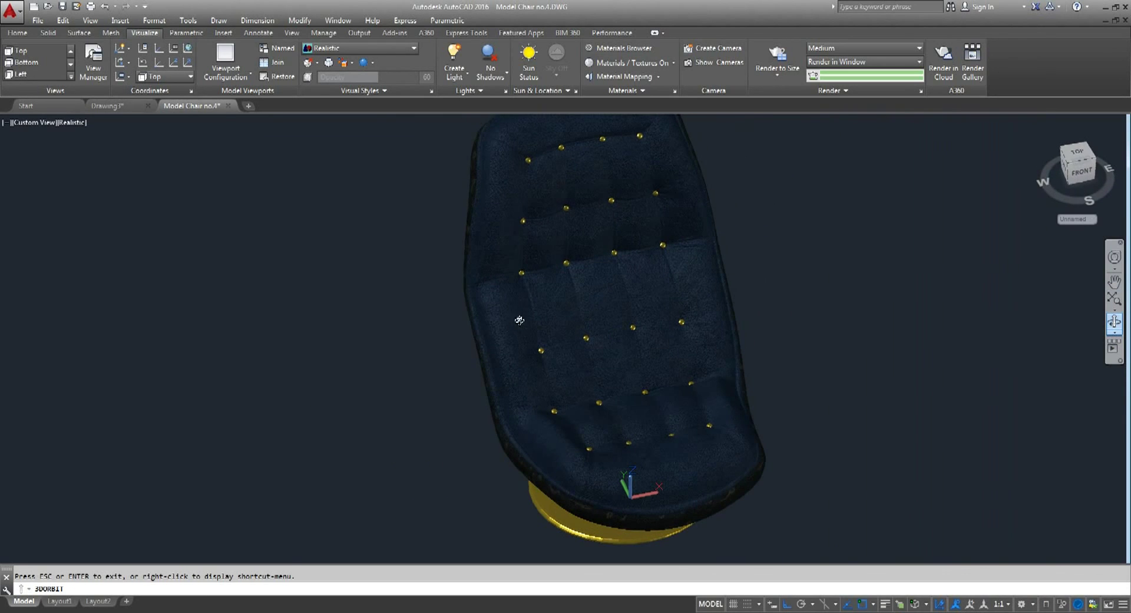
pyautogui.moveTo(606, 391)
pyautogui.mouseDown()
pyautogui.moveTo(581, 379)
pyautogui.moveTo(607, 346)
pyautogui.mouseUp()
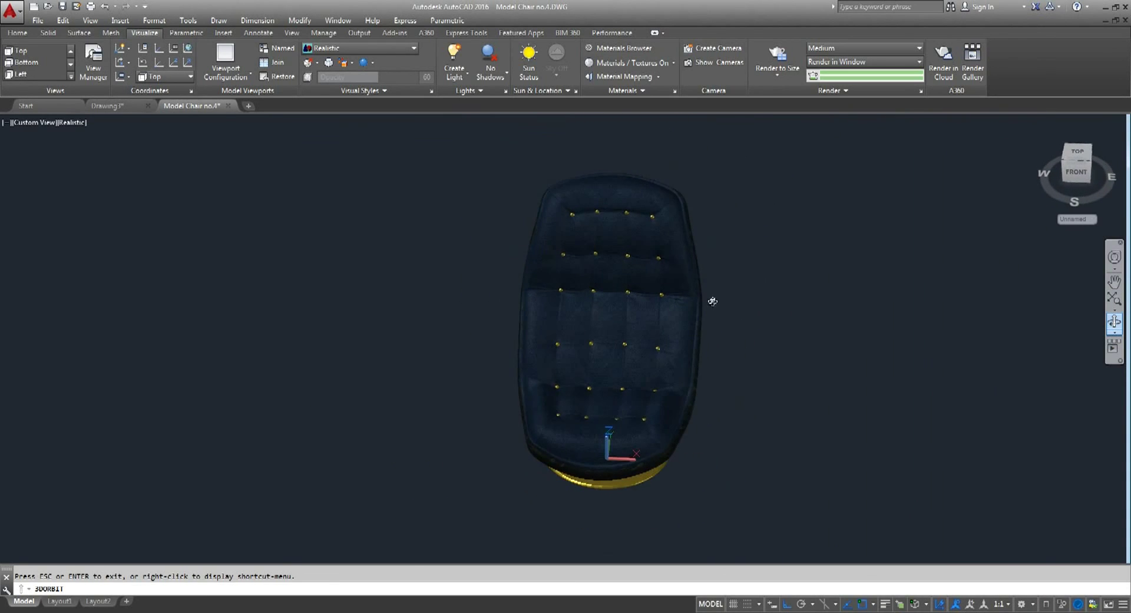
pyautogui.moveTo(713, 301)
pyautogui.mouseDown()
pyautogui.moveTo(664, 278)
pyautogui.moveTo(530, 379)
pyautogui.mouseUp()
pyautogui.scroll(3, 545, 376)
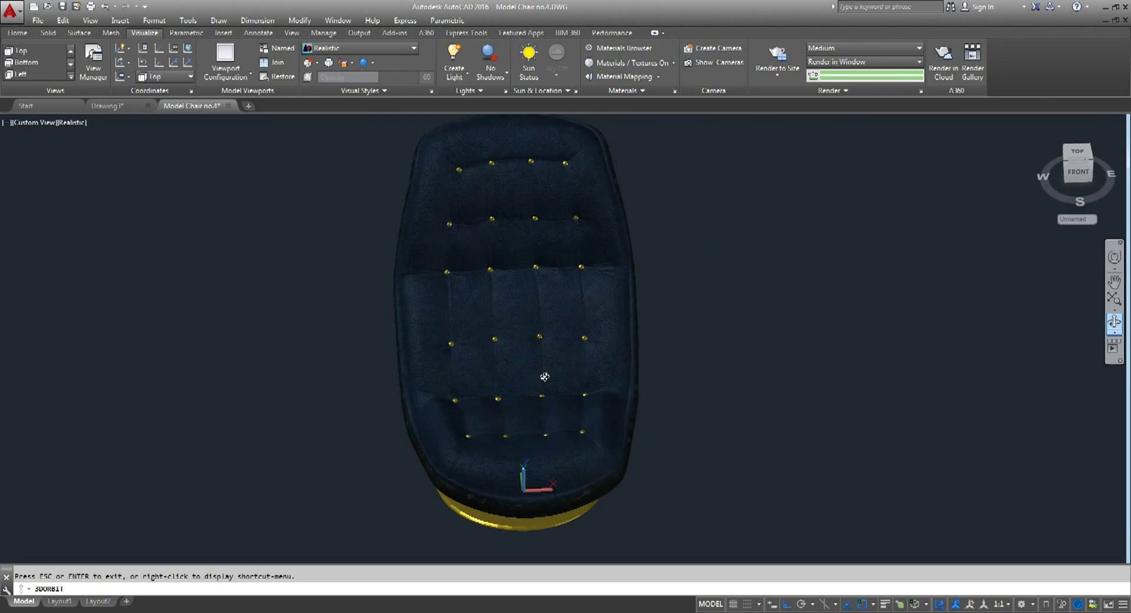